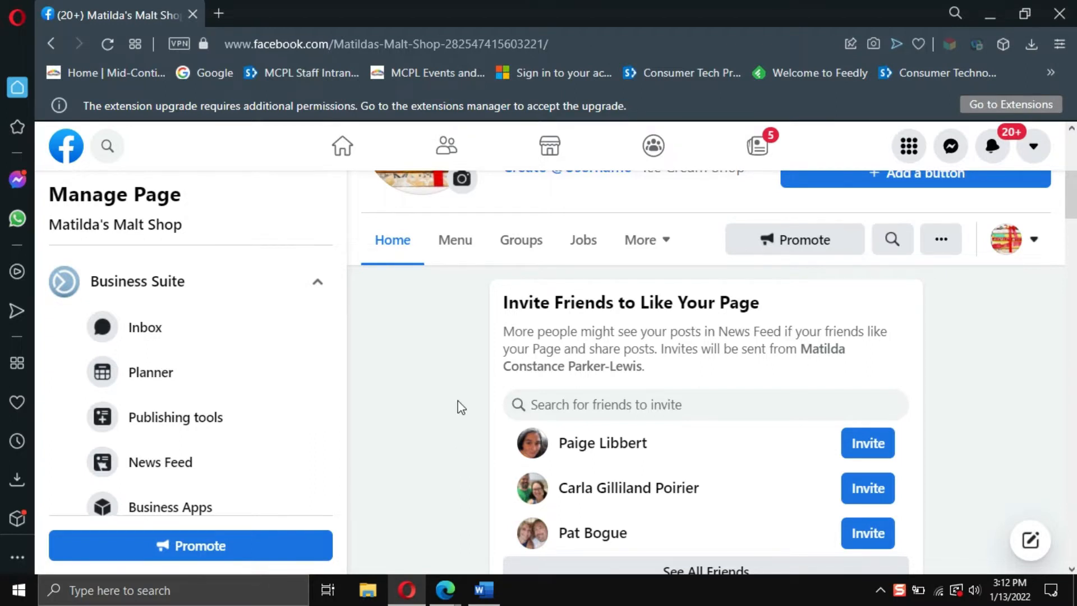
Return to the start of the Matilda's Malt Shop Facebook page and close the browser window
{"action": "scroll", "coordinate": [461, 407], "scroll_direction": "up", "scroll_amount": 6}
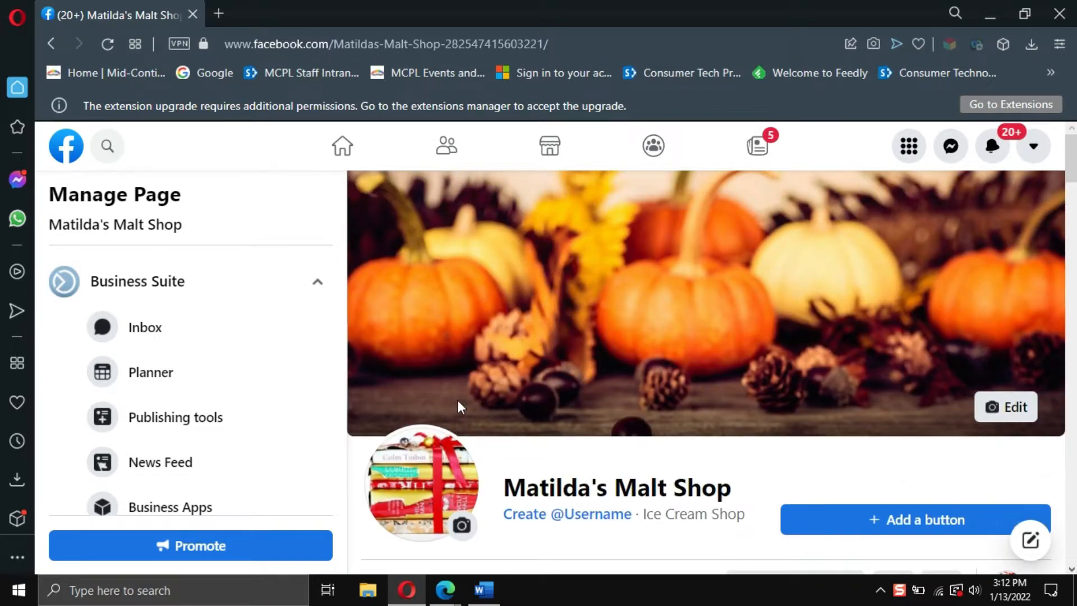
{"action": "left_click", "coordinate": [1059, 14]}
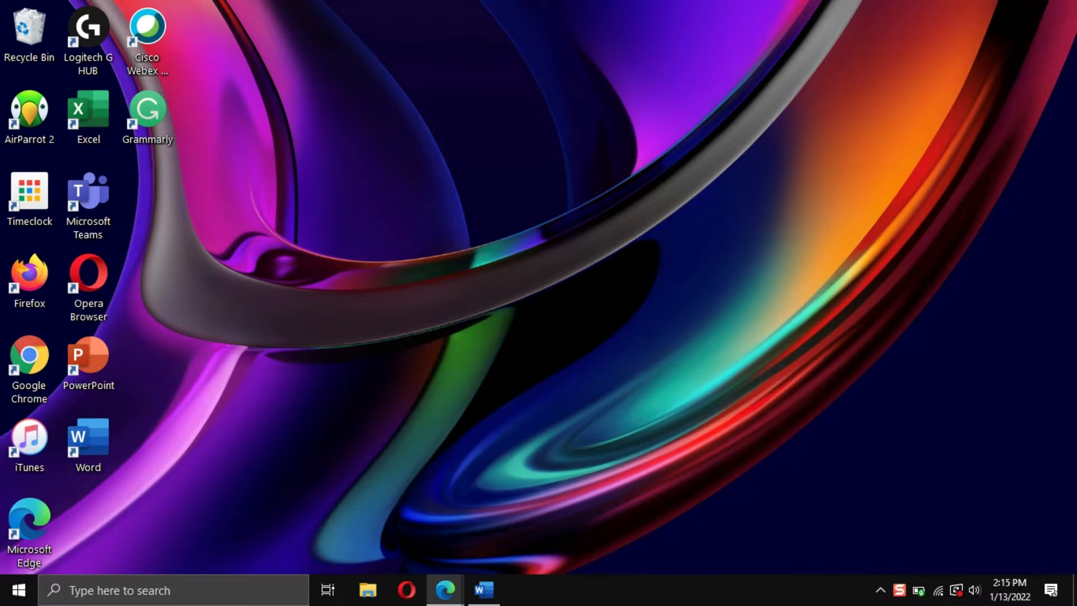
Find Publisher in the list of installed Windows apps under the letter P
{"action": "left_click", "coordinate": [18, 590]}
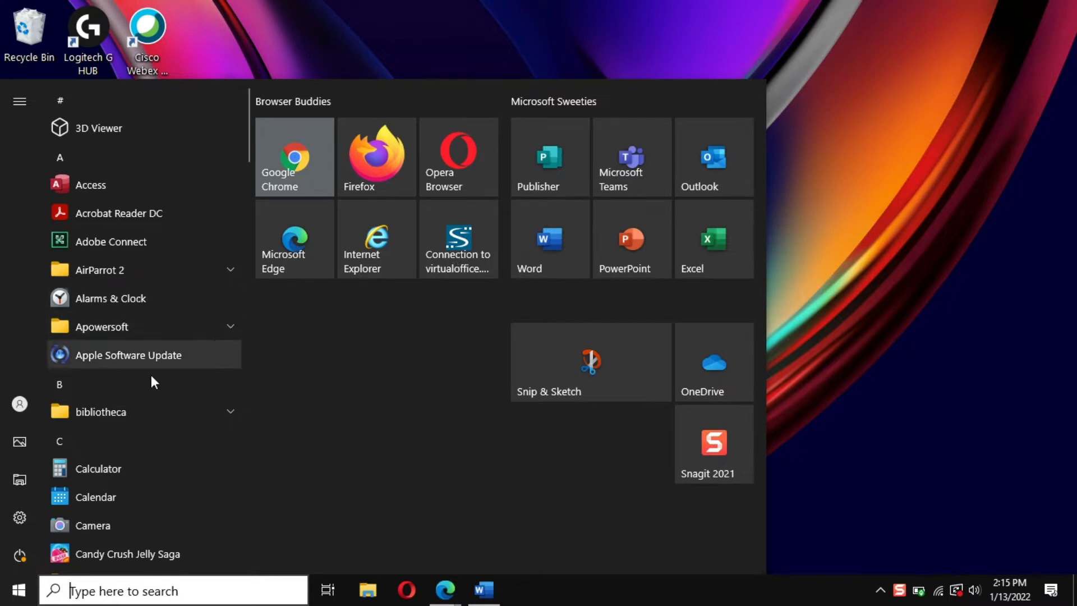
{"action": "left_click", "coordinate": [94, 390]}
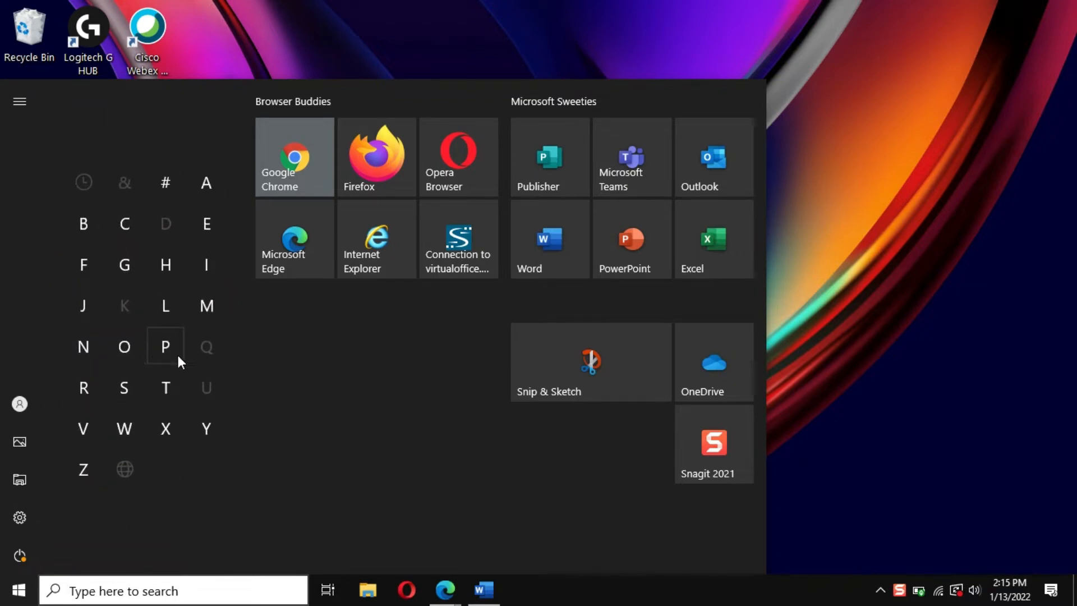
{"action": "left_click", "coordinate": [177, 352]}
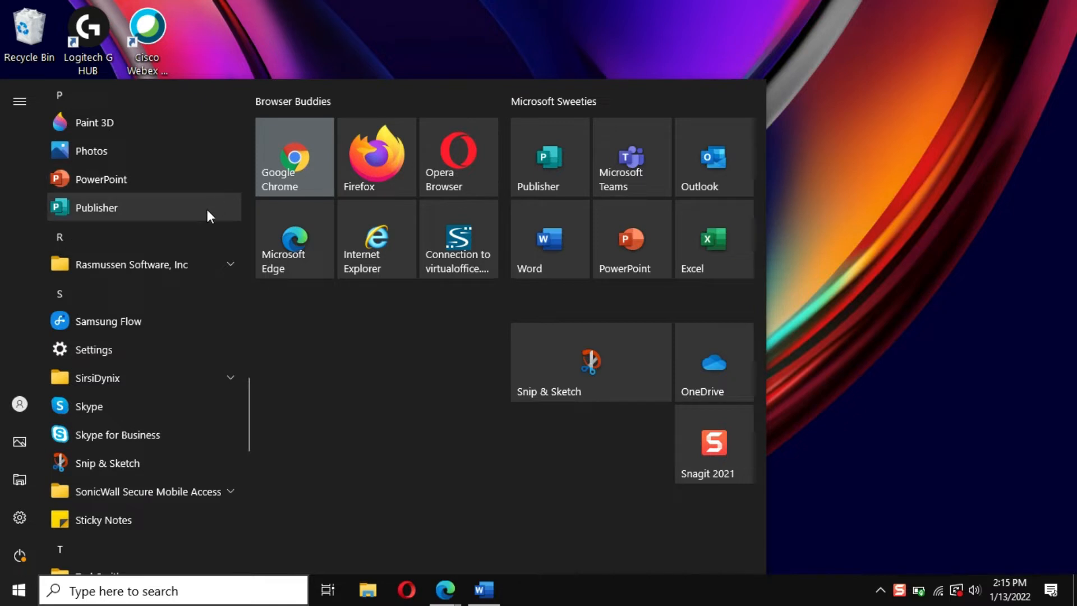
Search Windows for "Publi", open the Publisher app and maximize its window
{"action": "left_click", "coordinate": [171, 590]}
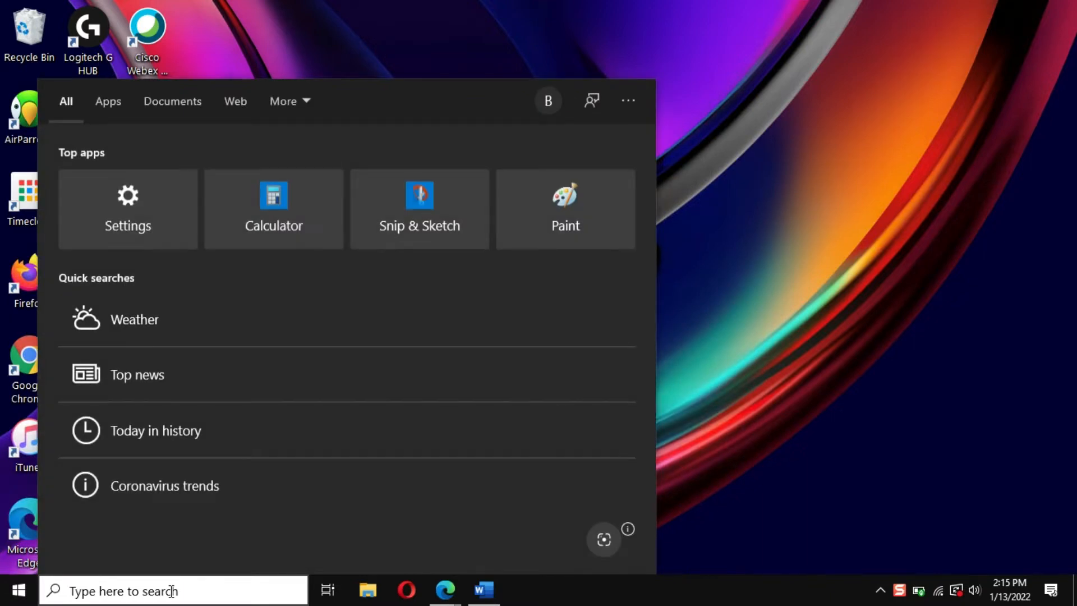
{"action": "type", "text": "Publi"}
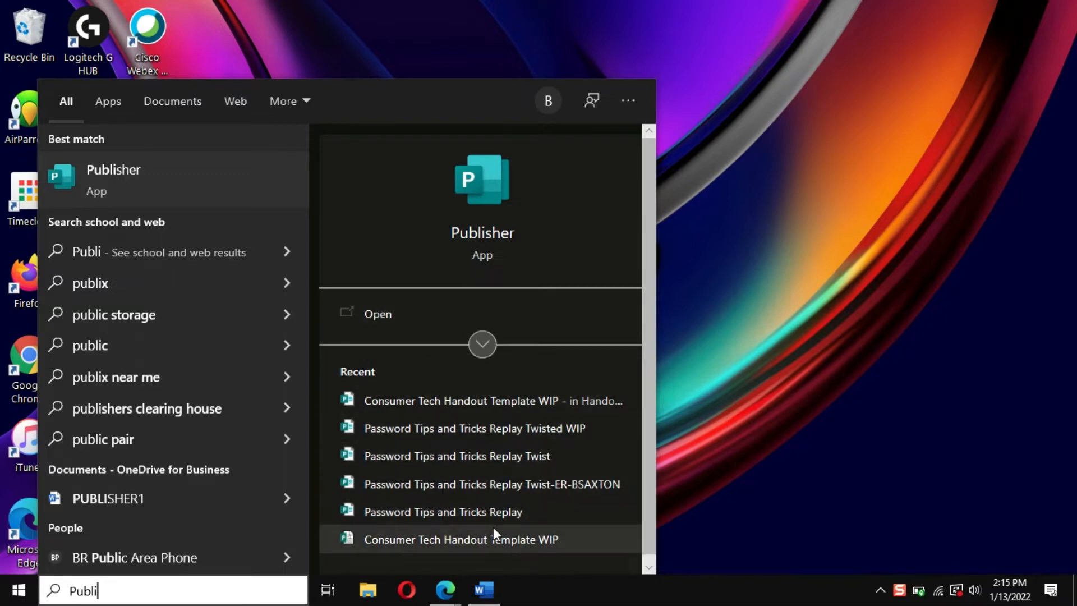
{"action": "left_click", "coordinate": [383, 313]}
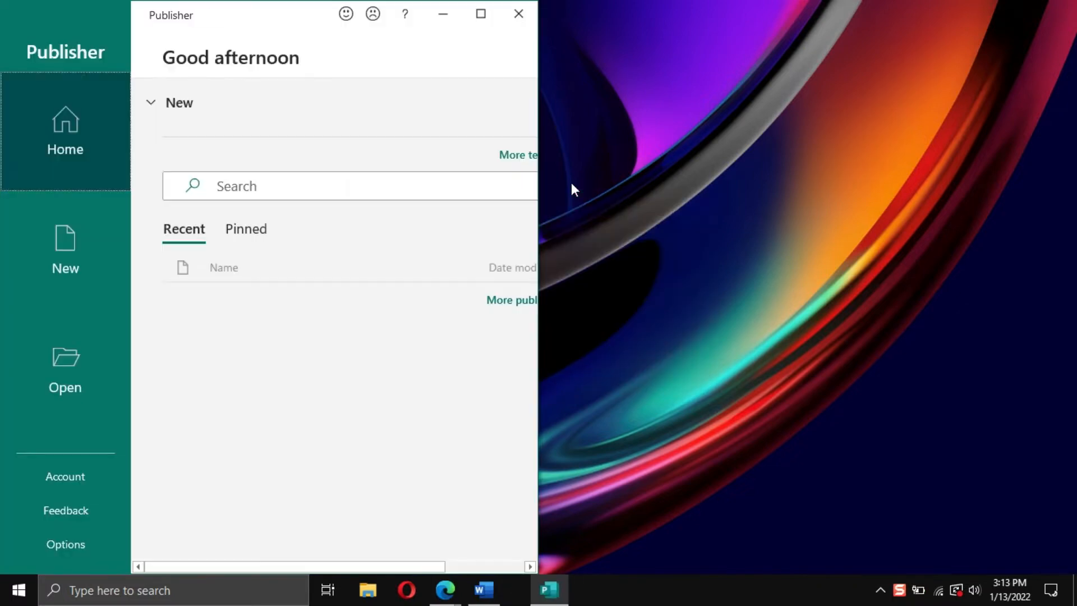
{"action": "left_click", "coordinate": [481, 15]}
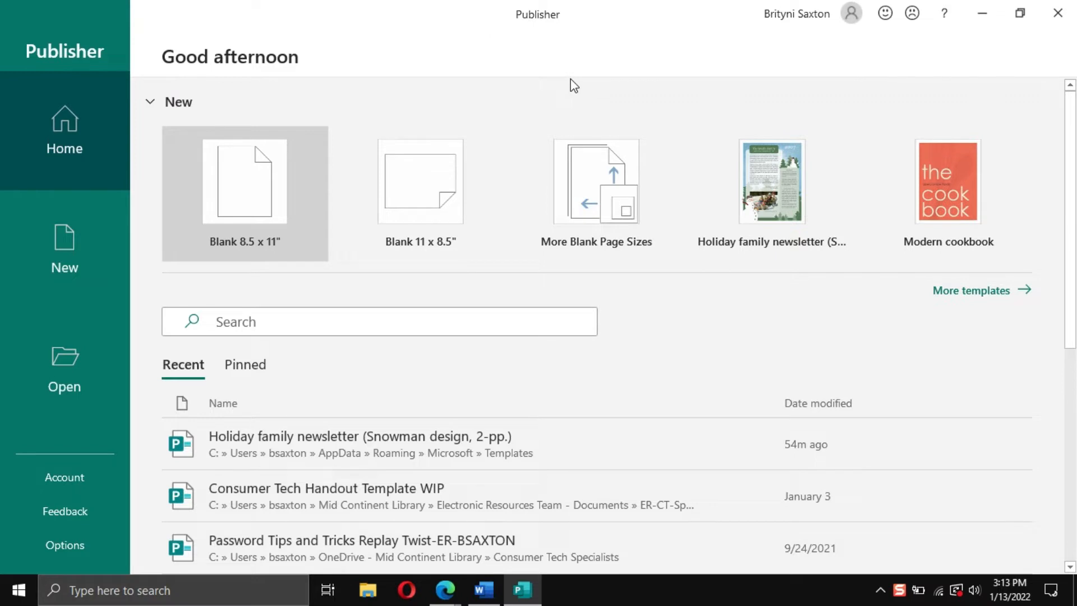
Show the built-in template categories for a new publication and open the Flyers category
{"action": "left_click", "coordinate": [968, 297]}
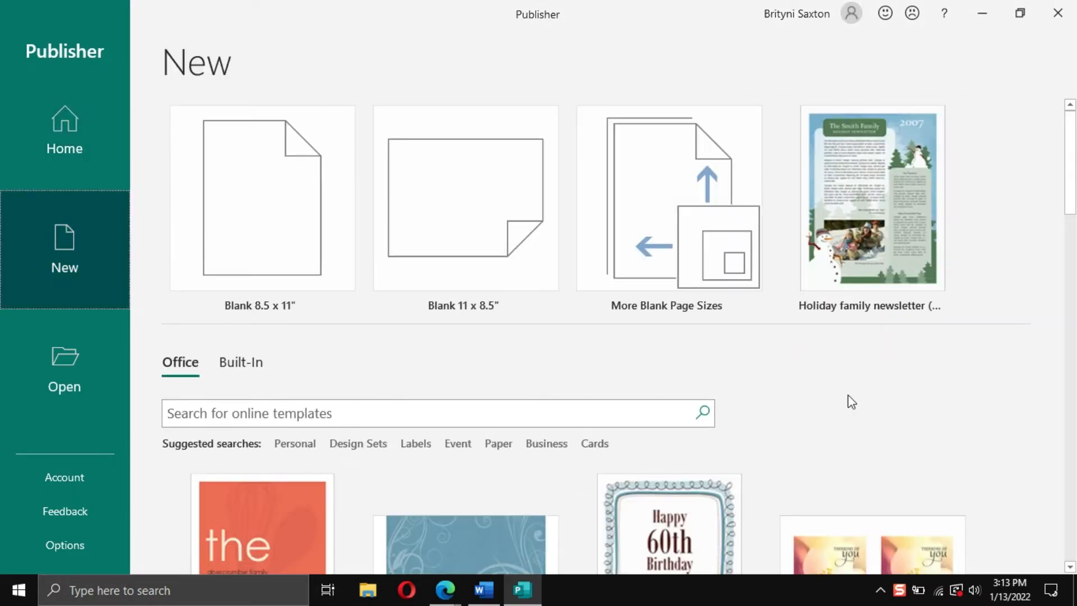
{"action": "scroll", "coordinate": [848, 395], "scroll_direction": "down", "scroll_amount": 3}
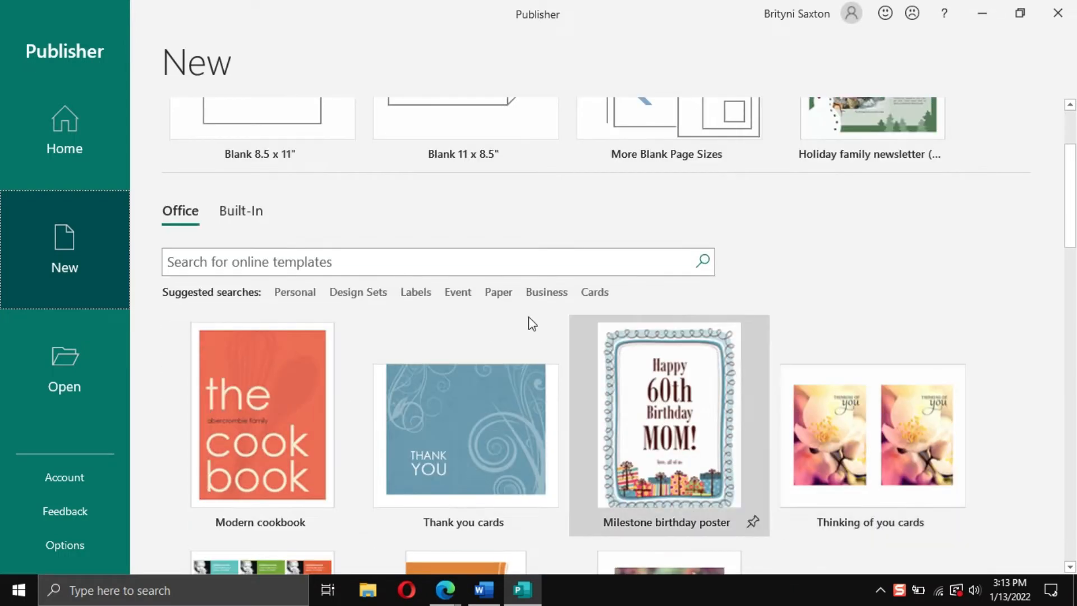
{"action": "left_click", "coordinate": [245, 214]}
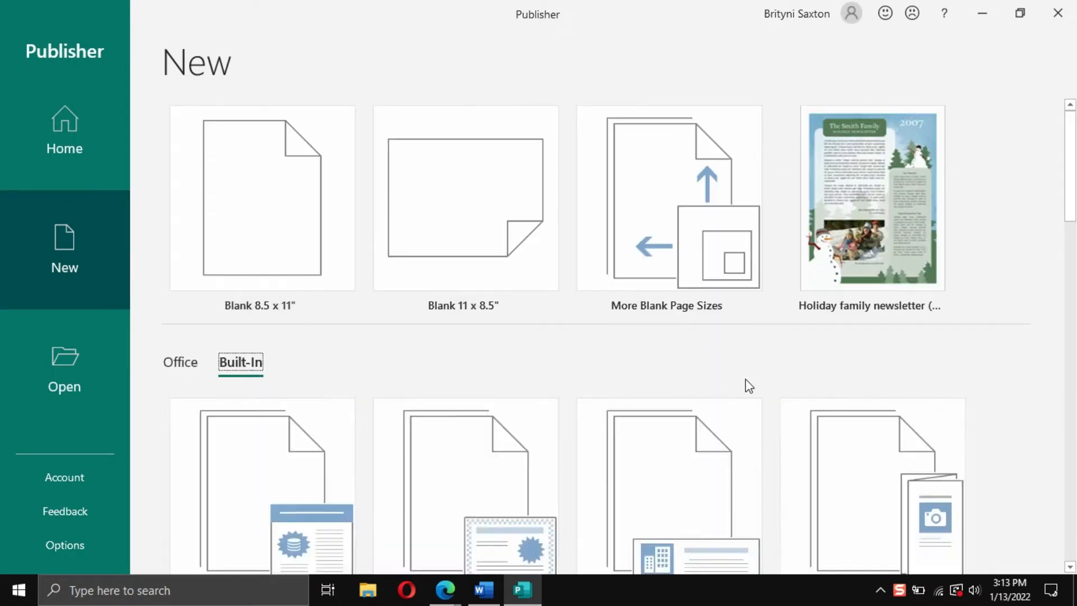
{"action": "scroll", "coordinate": [749, 386], "scroll_direction": "down", "scroll_amount": 5}
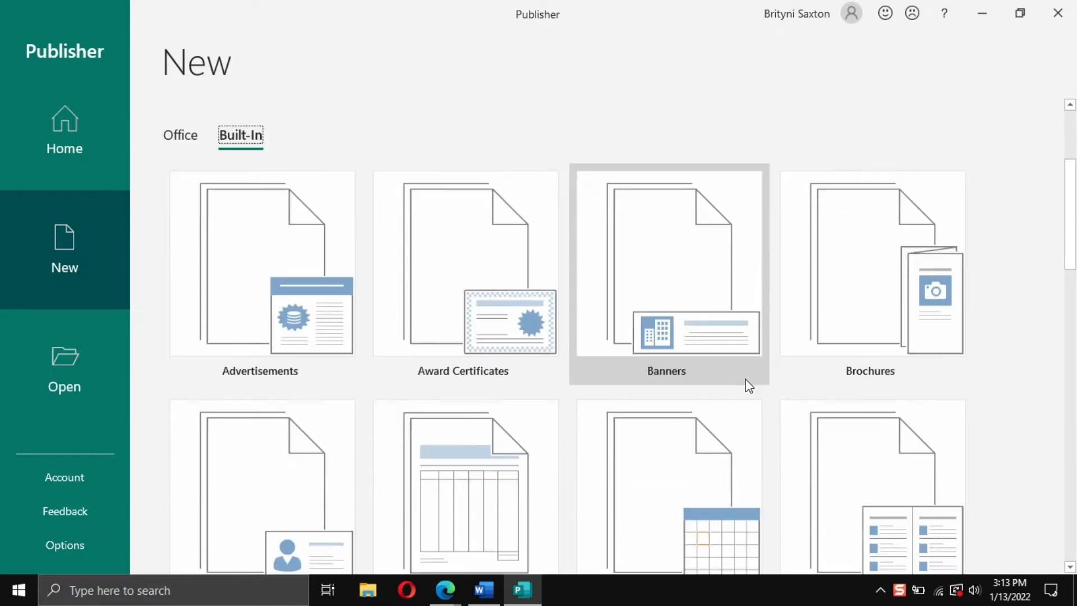
{"action": "scroll", "coordinate": [749, 386], "scroll_direction": "down", "scroll_amount": 3}
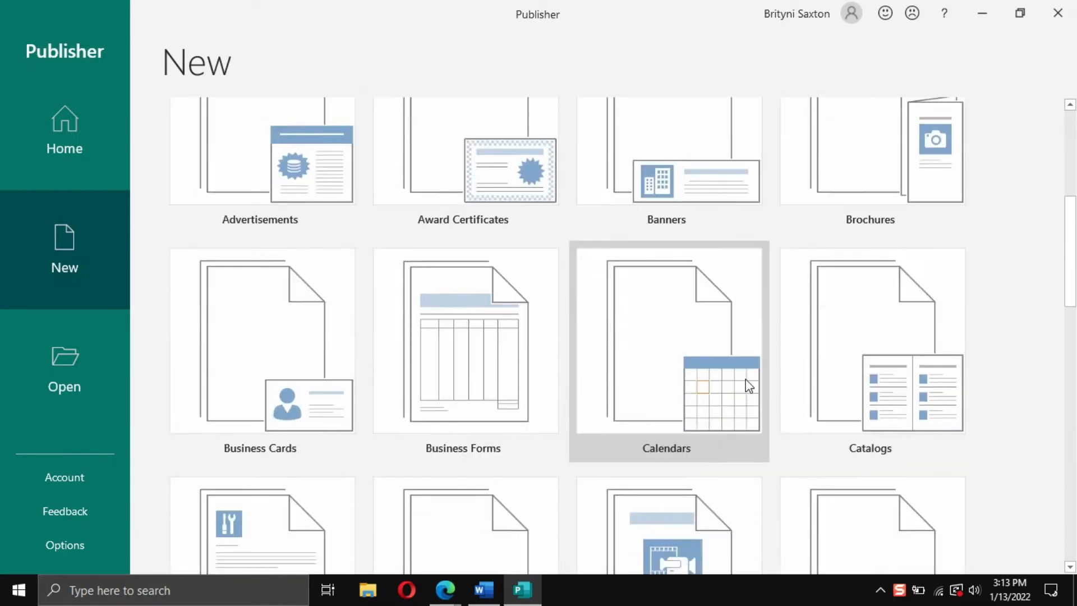
{"action": "scroll", "coordinate": [749, 386], "scroll_direction": "down", "scroll_amount": 4}
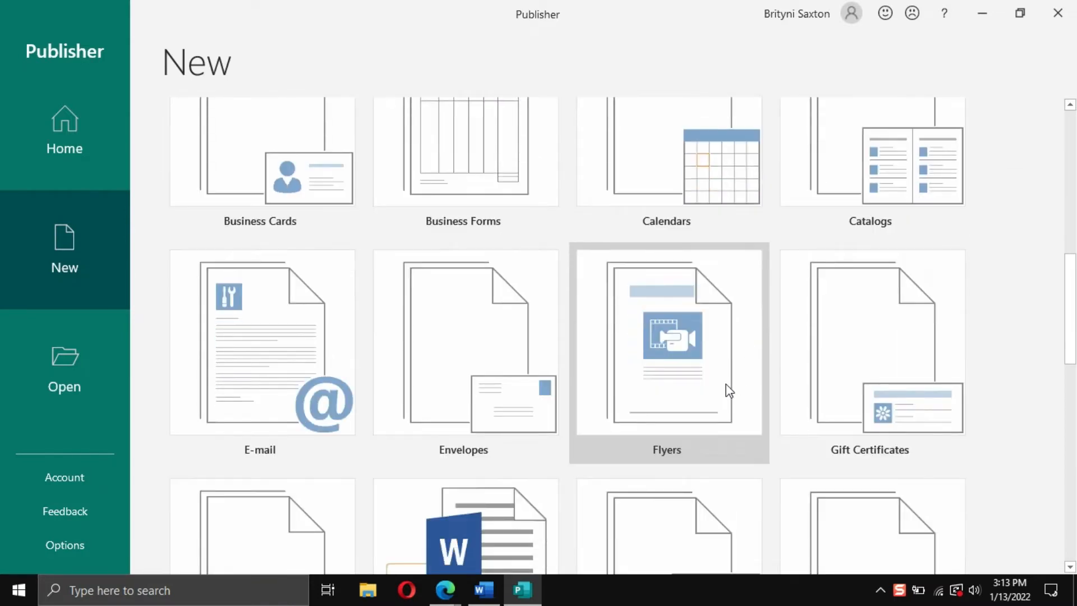
{"action": "left_click", "coordinate": [728, 391]}
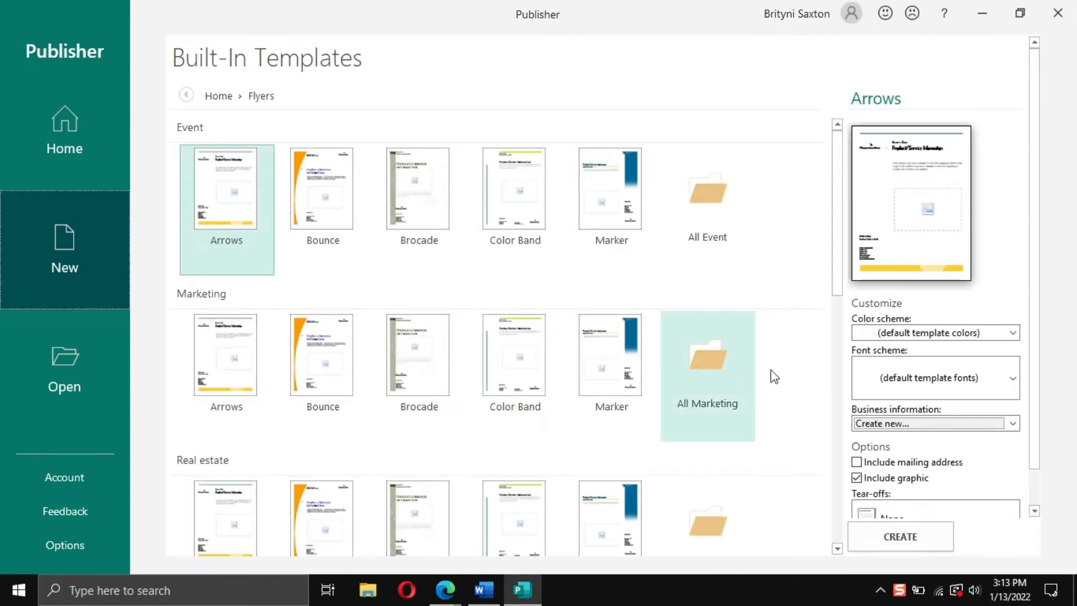
Review the flyer template groups and blank sizes, and open the All Marketing folder
{"action": "scroll", "coordinate": [774, 376], "scroll_direction": "down", "scroll_amount": 3}
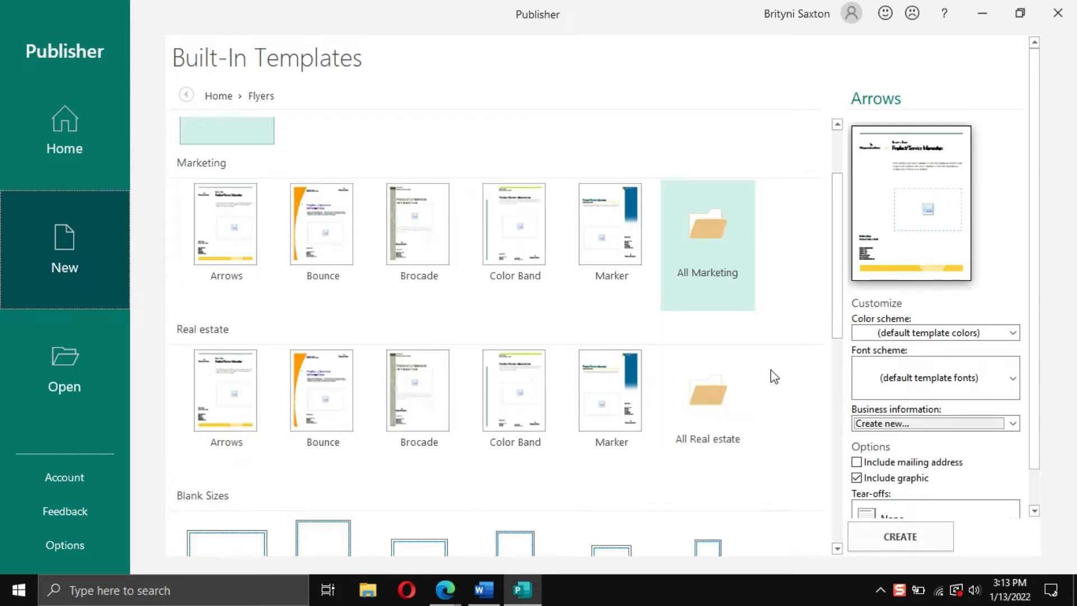
{"action": "scroll", "coordinate": [774, 376], "scroll_direction": "down", "scroll_amount": 3}
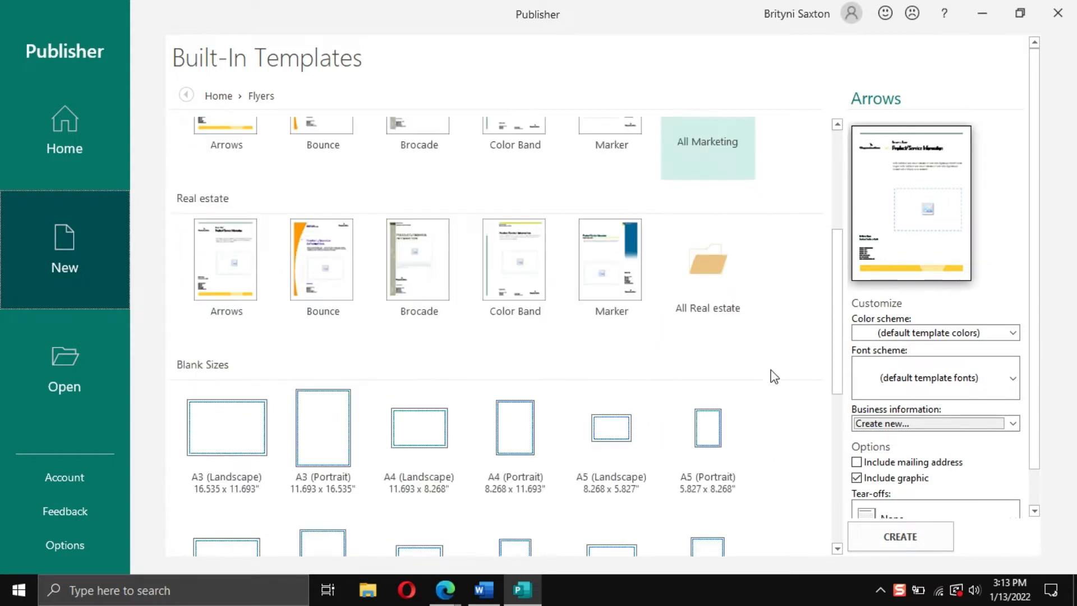
{"action": "scroll", "coordinate": [774, 377], "scroll_direction": "down", "scroll_amount": 3}
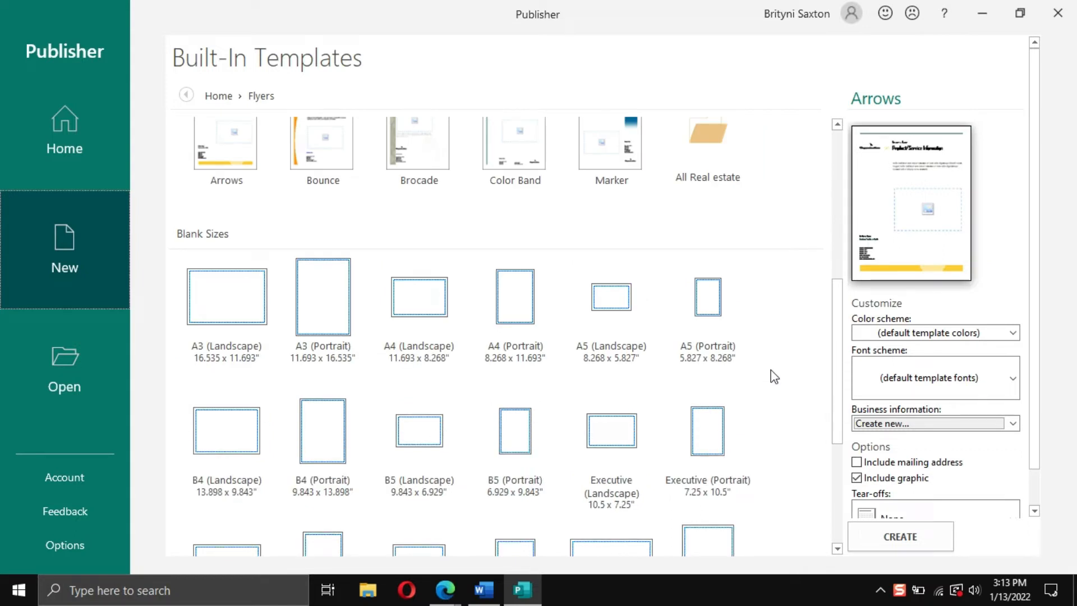
{"action": "scroll", "coordinate": [774, 376], "scroll_direction": "up", "scroll_amount": 12}
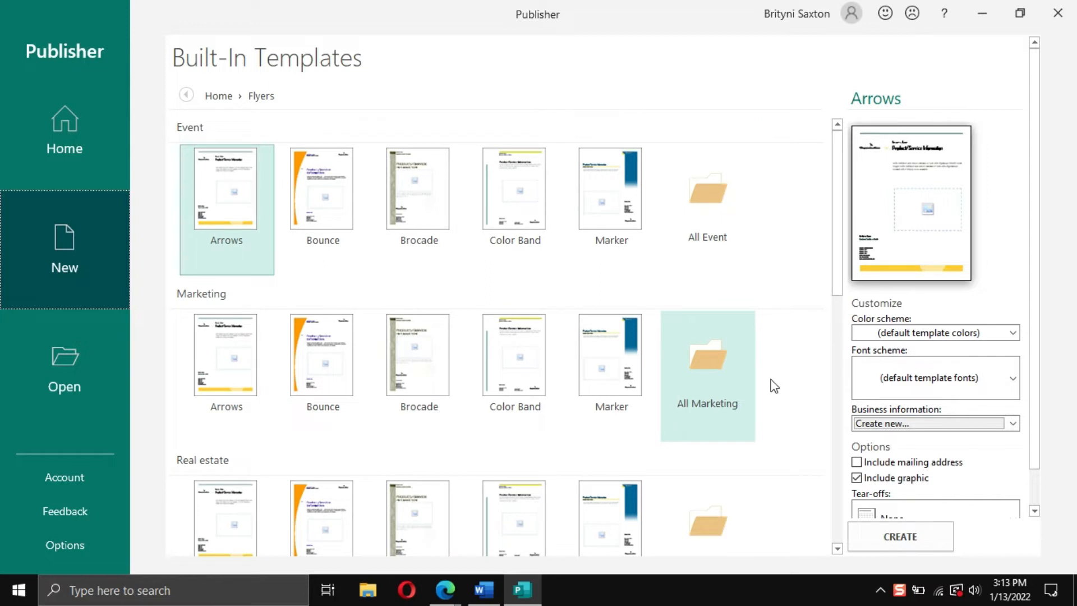
{"action": "left_click", "coordinate": [722, 367]}
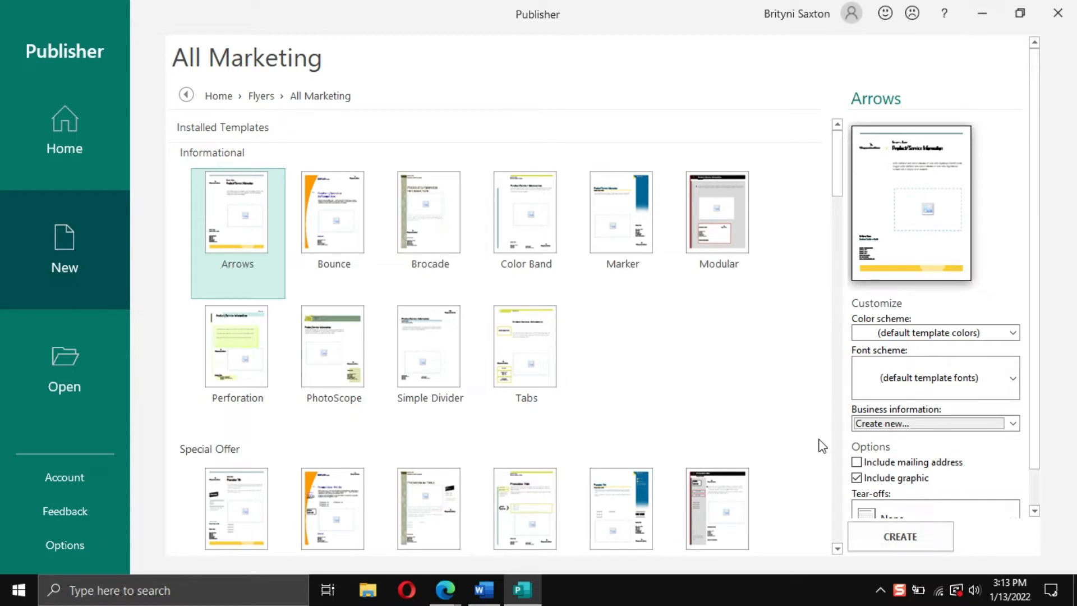
Preview the PhotoScope, Borders and Eclipse templates among the informational marketing flyers
{"action": "left_click", "coordinate": [337, 360]}
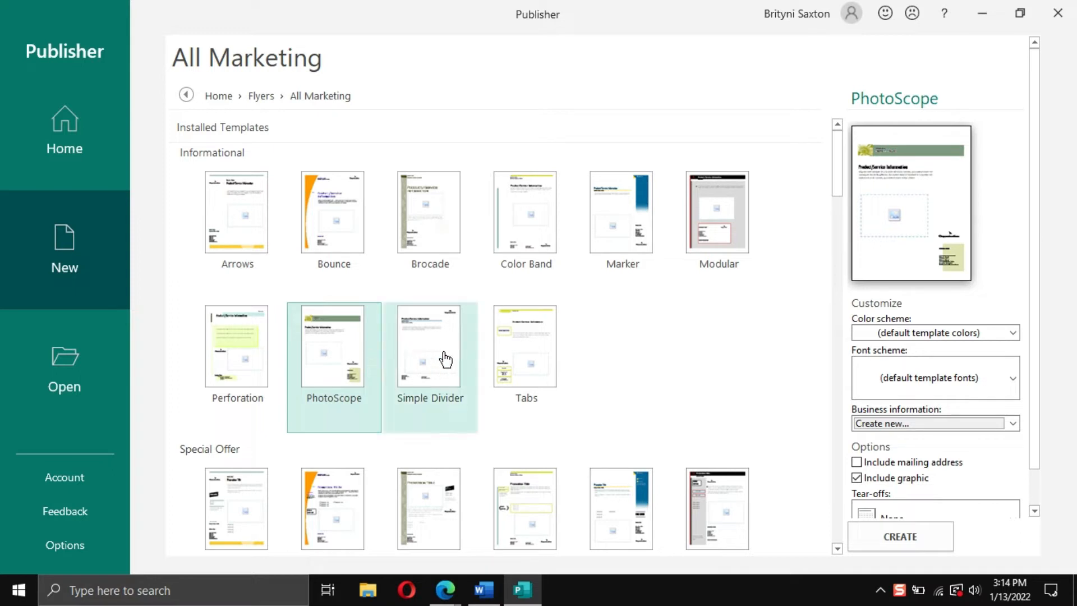
{"action": "scroll", "coordinate": [542, 317], "scroll_direction": "down", "scroll_amount": 1}
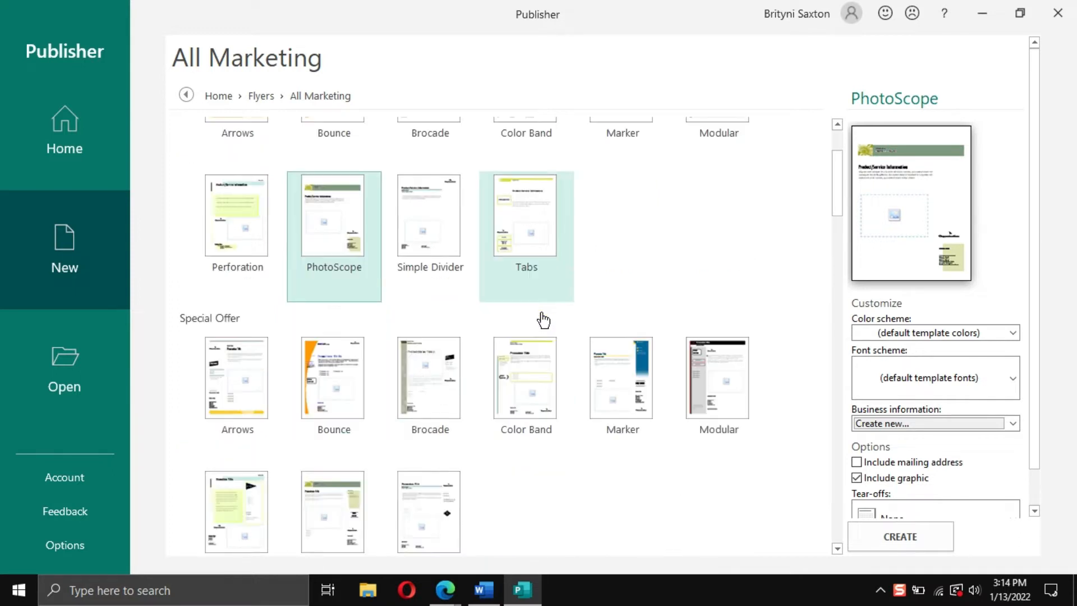
{"action": "scroll", "coordinate": [542, 319], "scroll_direction": "down", "scroll_amount": 1}
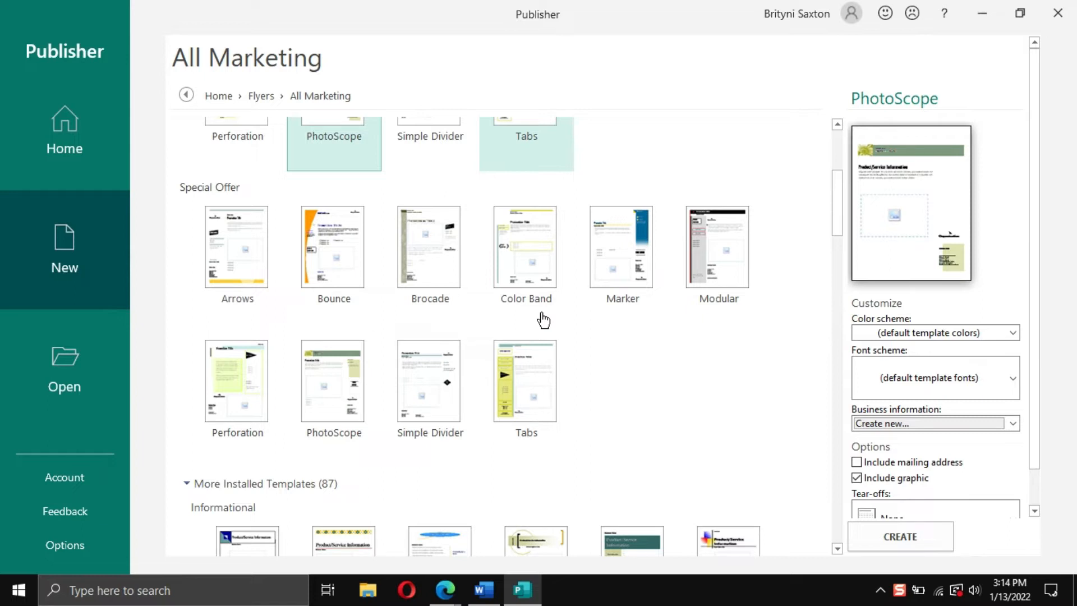
{"action": "scroll", "coordinate": [542, 320], "scroll_direction": "down", "scroll_amount": 1}
{"action": "scroll", "coordinate": [543, 321], "scroll_direction": "down", "scroll_amount": 1}
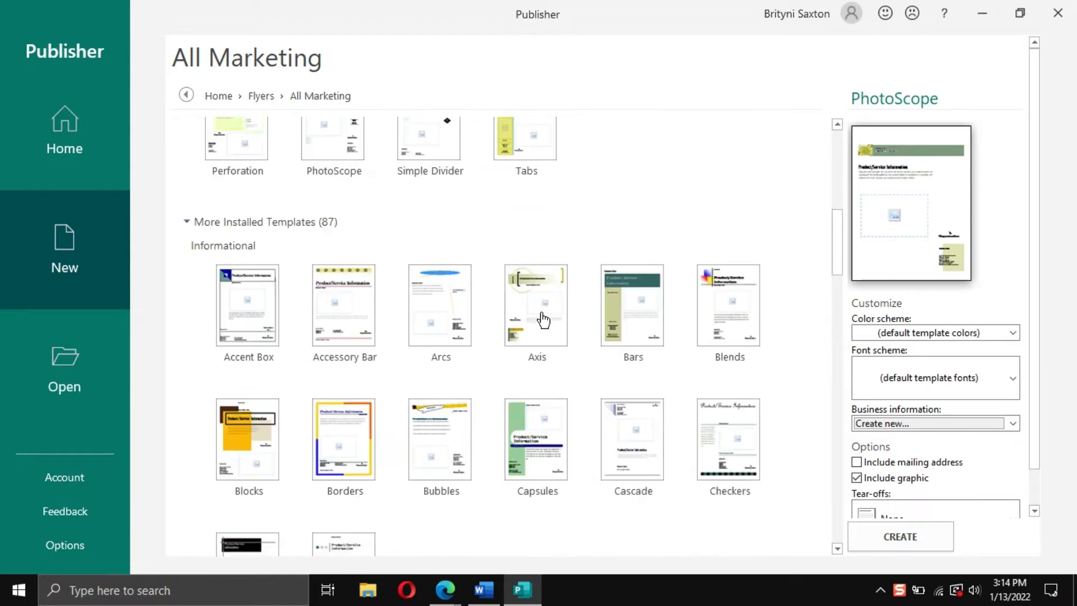
{"action": "scroll", "coordinate": [543, 320], "scroll_direction": "down", "scroll_amount": 2}
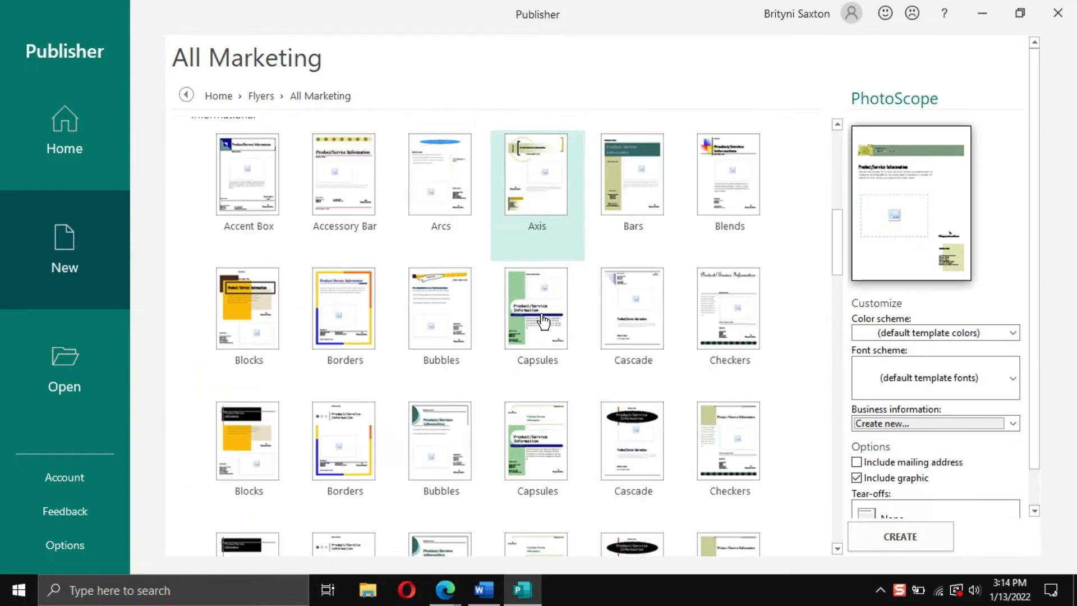
{"action": "left_click", "coordinate": [362, 352]}
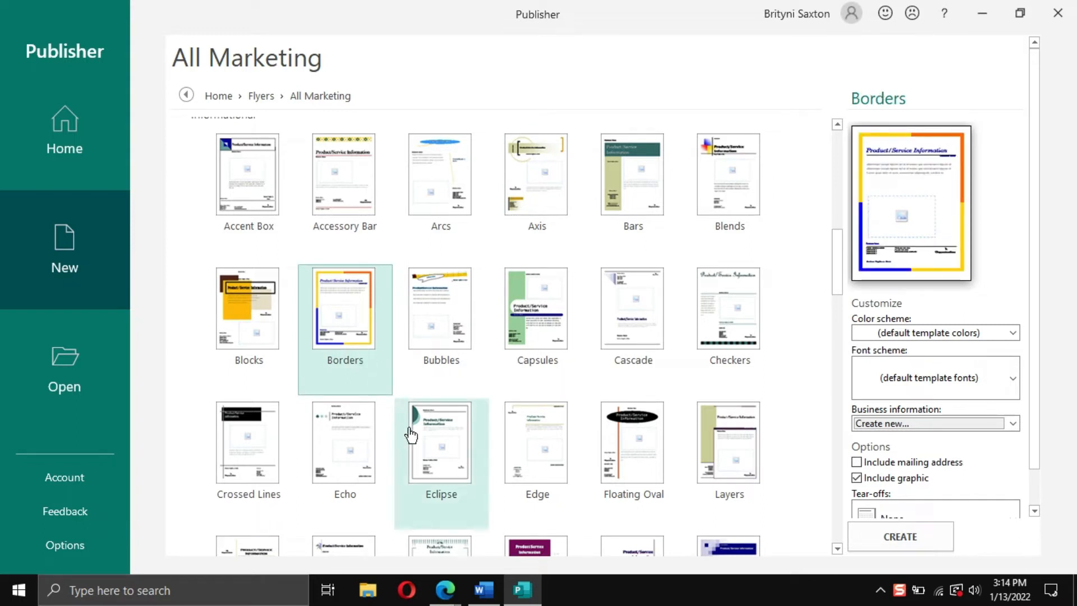
{"action": "left_click", "coordinate": [425, 457]}
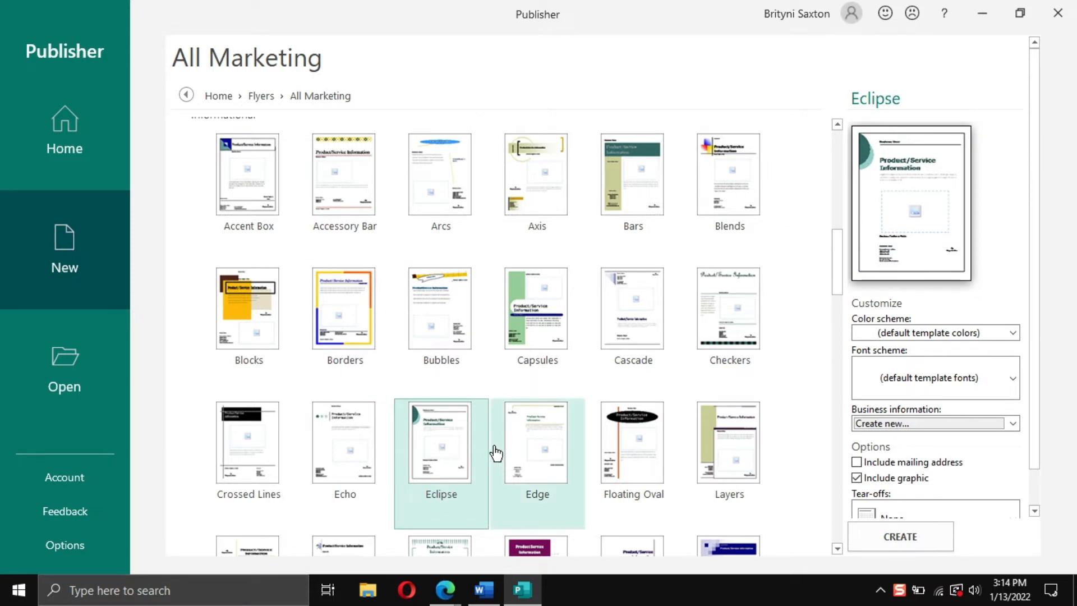
Look through the remaining Informational, Special Offer and Other marketing flyers and select the Craft Sale template
{"action": "scroll", "coordinate": [496, 453], "scroll_direction": "down", "scroll_amount": 2}
{"action": "scroll", "coordinate": [496, 453], "scroll_direction": "down", "scroll_amount": 2}
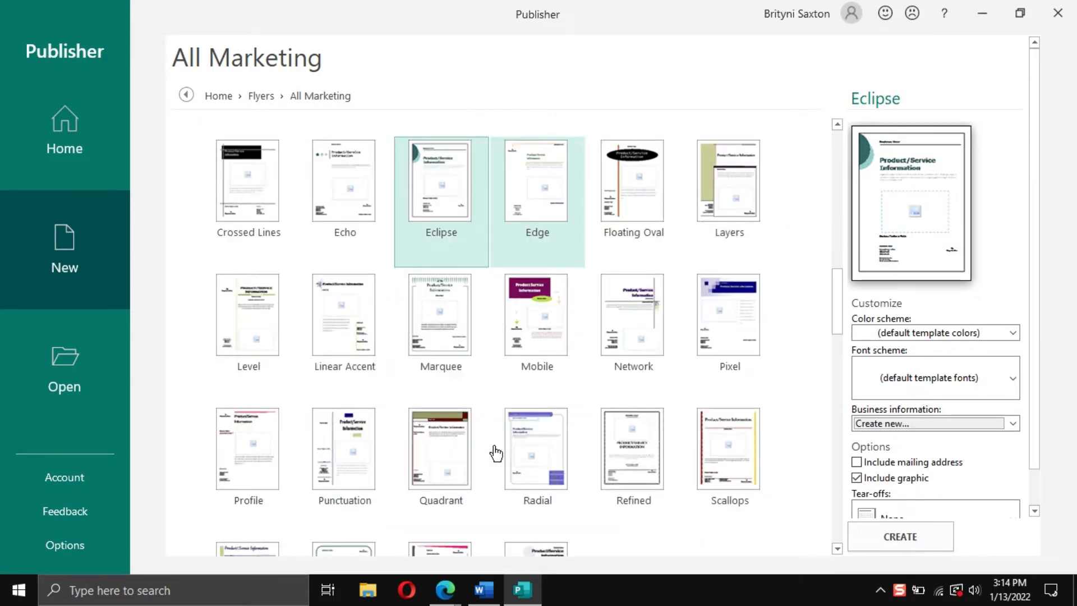
{"action": "scroll", "coordinate": [495, 453], "scroll_direction": "down", "scroll_amount": 2}
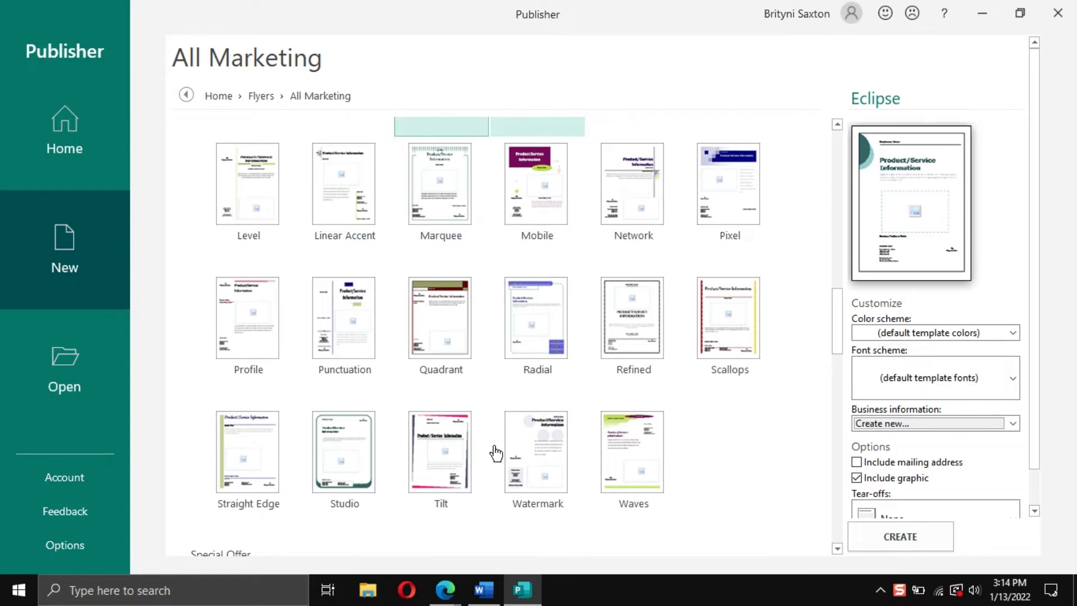
{"action": "scroll", "coordinate": [496, 453], "scroll_direction": "down", "scroll_amount": 2}
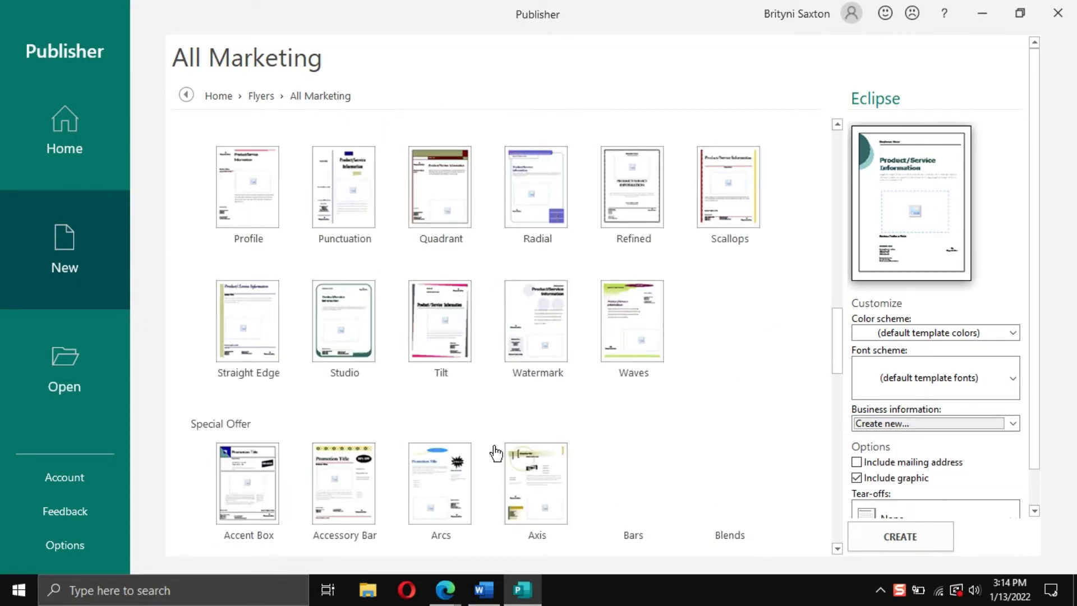
{"action": "scroll", "coordinate": [496, 453], "scroll_direction": "down", "scroll_amount": 2}
{"action": "scroll", "coordinate": [496, 453], "scroll_direction": "down", "scroll_amount": 2}
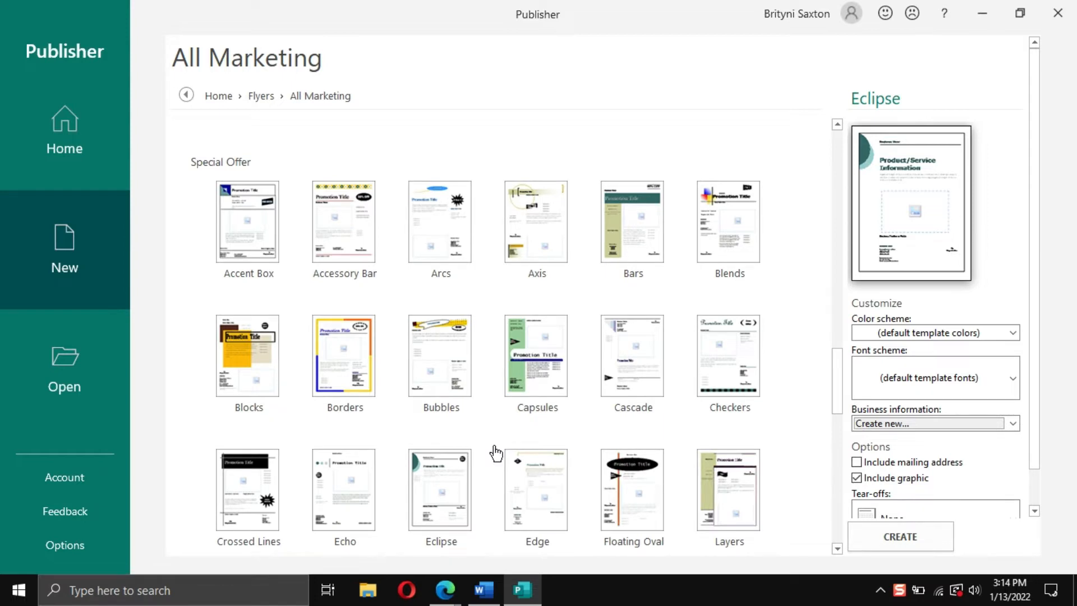
{"action": "scroll", "coordinate": [496, 453], "scroll_direction": "down", "scroll_amount": 2}
{"action": "scroll", "coordinate": [495, 453], "scroll_direction": "down", "scroll_amount": 2}
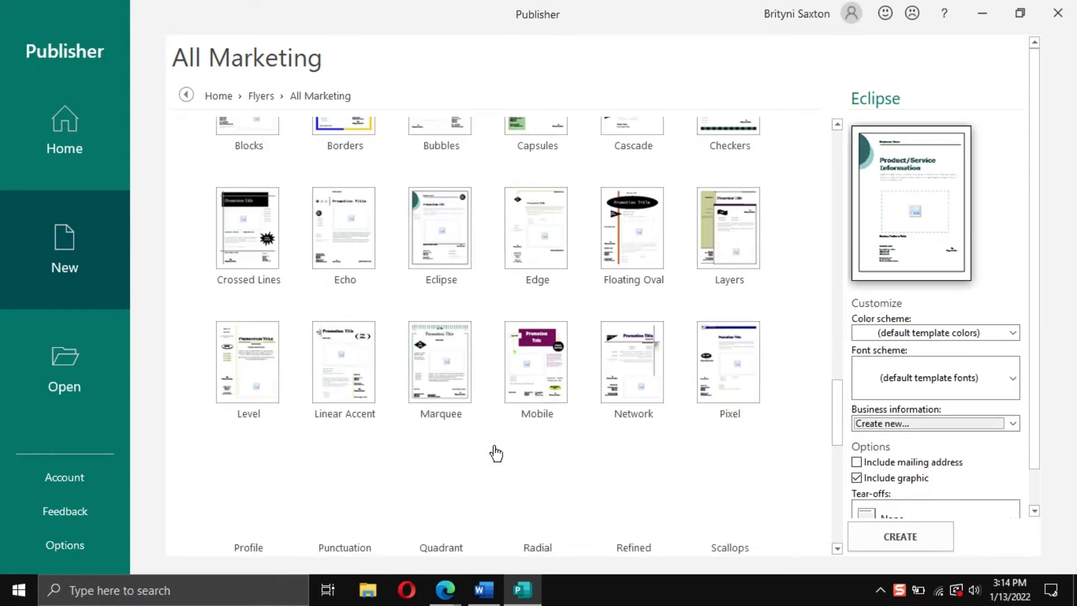
{"action": "scroll", "coordinate": [495, 453], "scroll_direction": "down", "scroll_amount": 2}
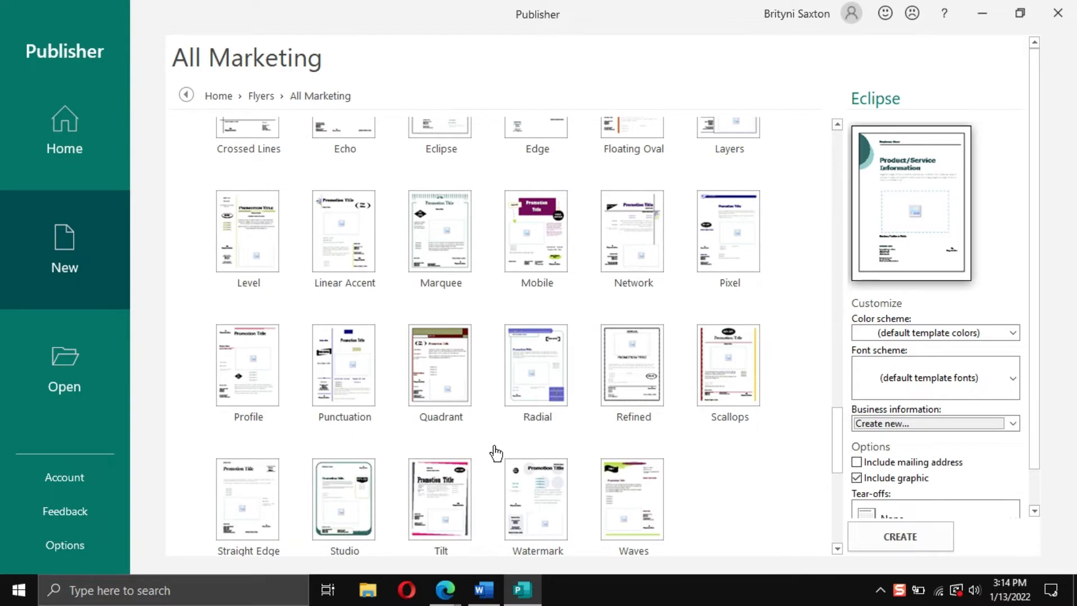
{"action": "scroll", "coordinate": [495, 453], "scroll_direction": "down", "scroll_amount": 2}
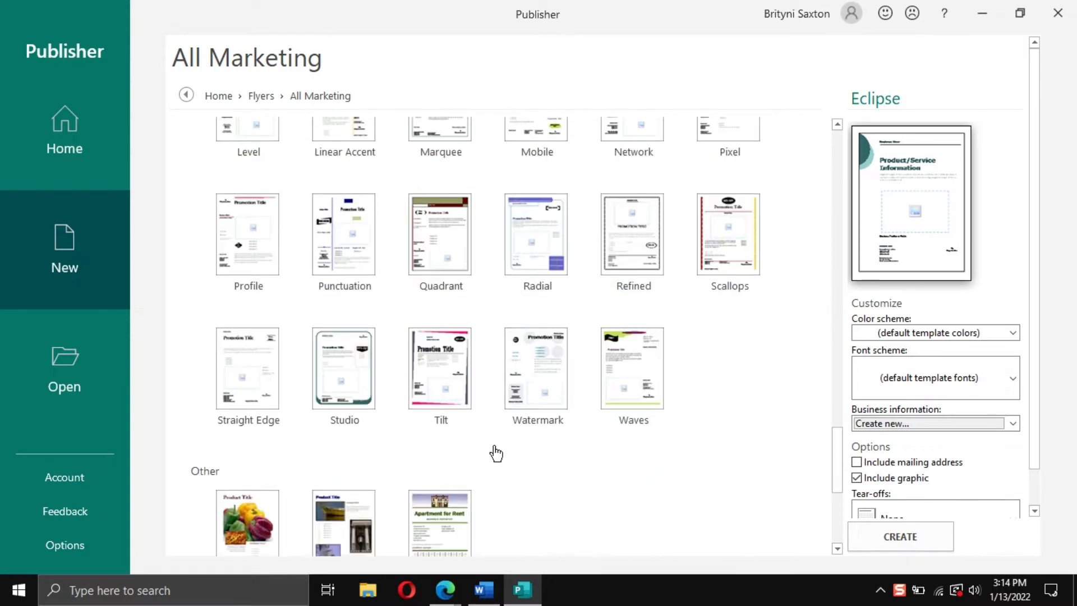
{"action": "scroll", "coordinate": [496, 453], "scroll_direction": "down", "scroll_amount": 4}
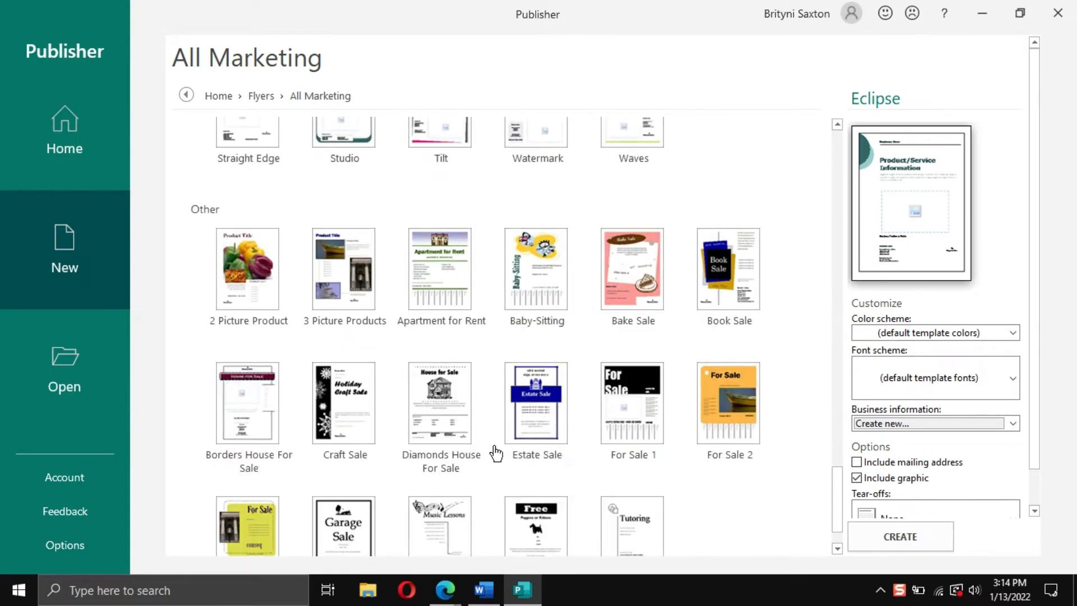
{"action": "scroll", "coordinate": [495, 453], "scroll_direction": "down", "scroll_amount": 1}
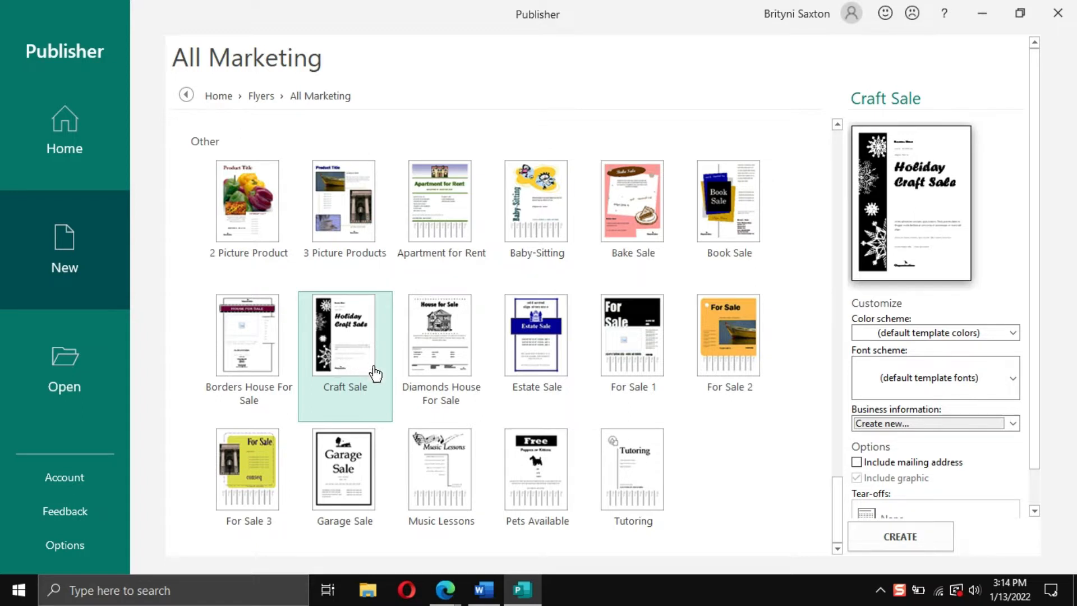
Try the Cherry and Flow color schemes on the Craft Sale flyer
{"action": "left_click", "coordinate": [1013, 333]}
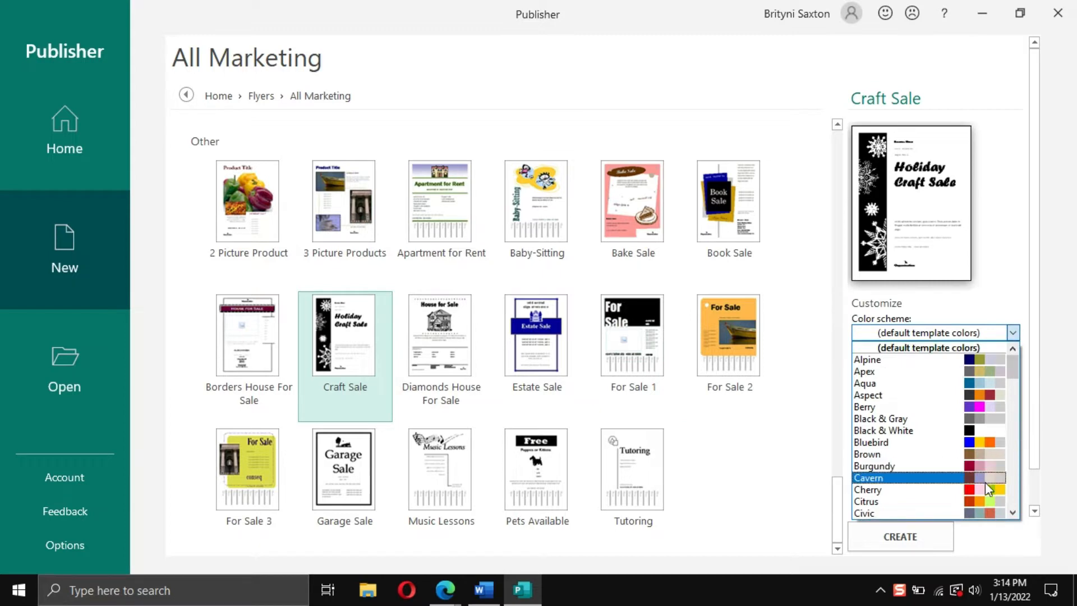
{"action": "left_click", "coordinate": [984, 489]}
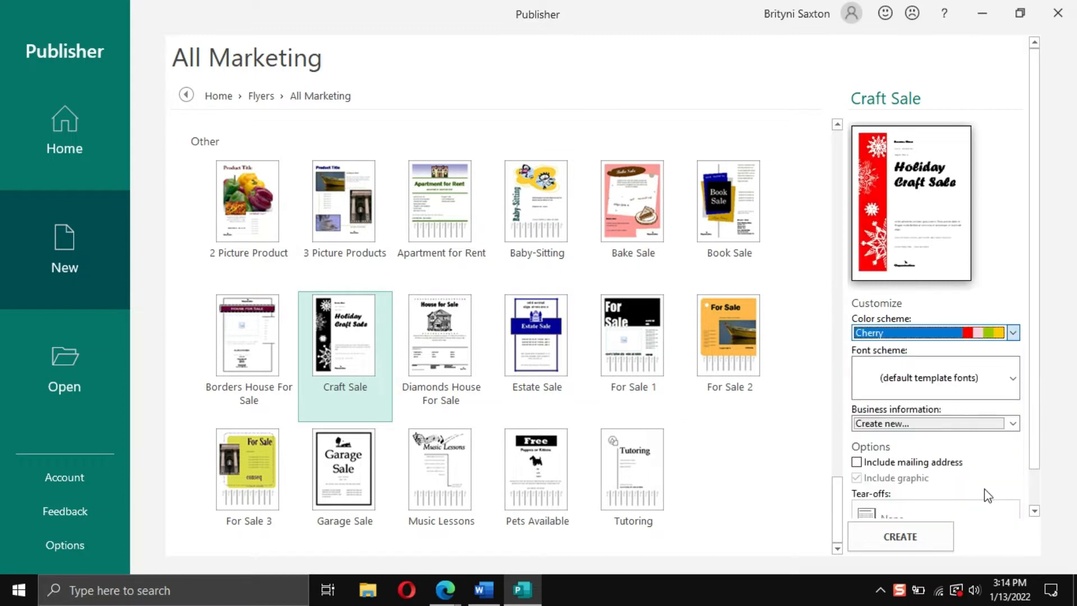
{"action": "left_click", "coordinate": [1014, 333]}
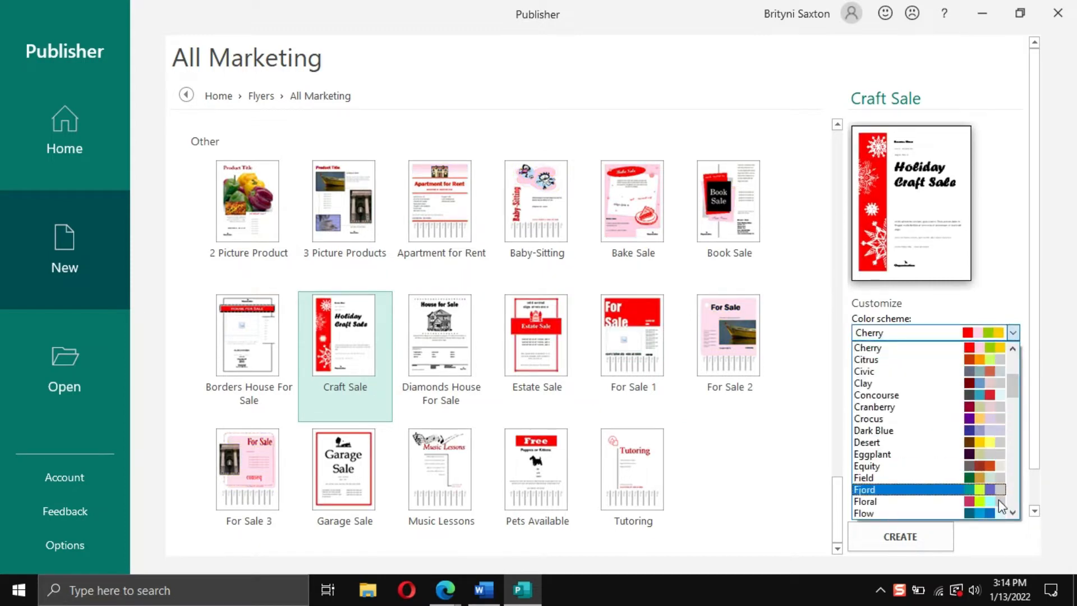
{"action": "left_click", "coordinate": [998, 512]}
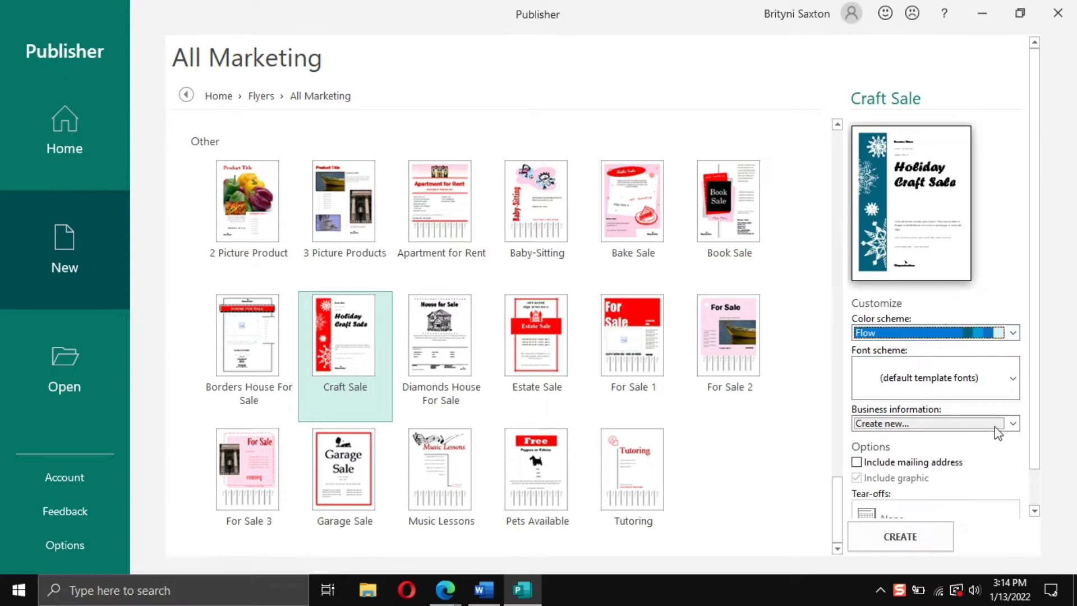
Set the Craft Sale flyer's color scheme to Metro
{"action": "left_click", "coordinate": [1014, 333]}
{"action": "scroll", "coordinate": [989, 422], "scroll_direction": "down", "scroll_amount": 3}
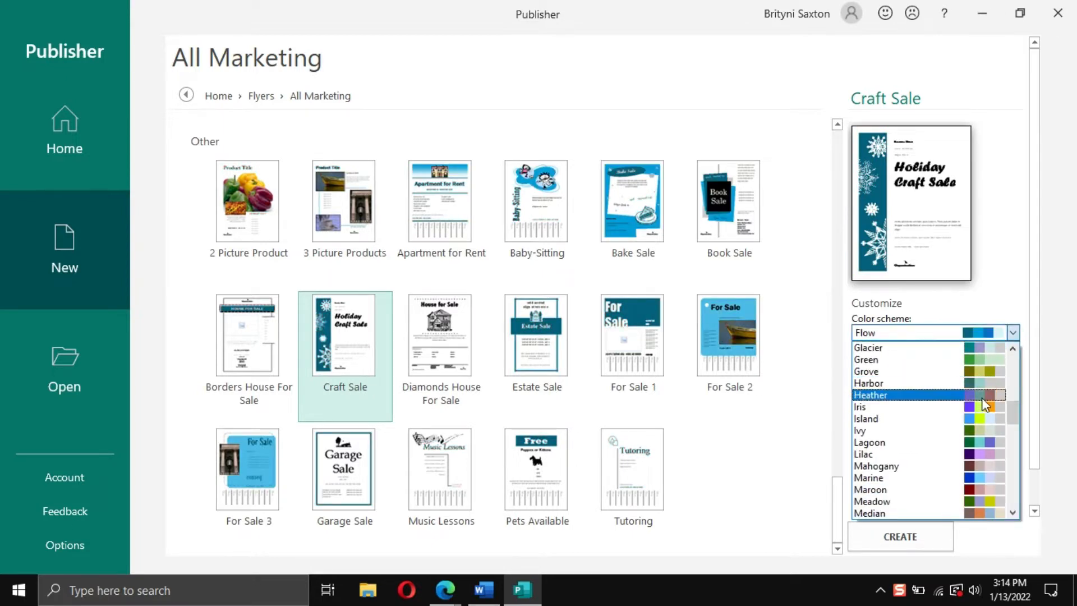
{"action": "scroll", "coordinate": [981, 399], "scroll_direction": "down", "scroll_amount": 3}
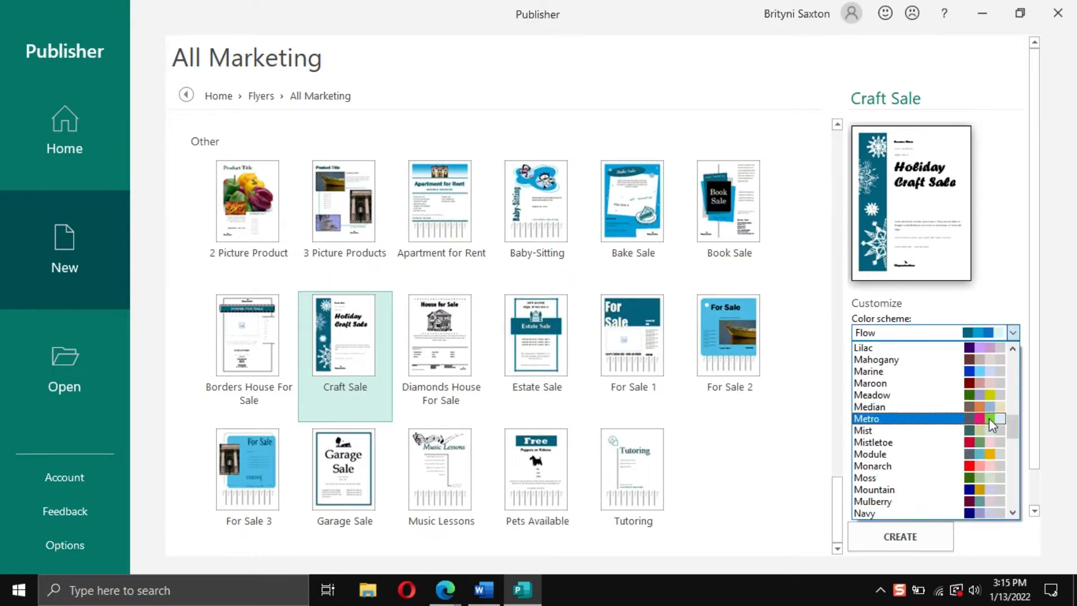
{"action": "left_click", "coordinate": [988, 419]}
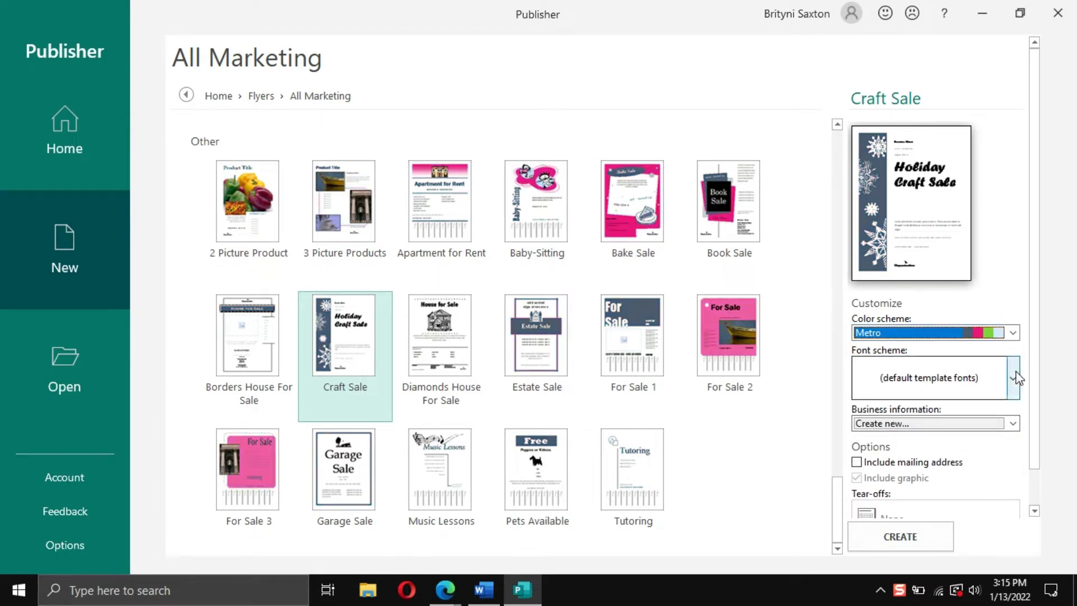
Start a new business information set with "Matilda's Malt Shop" as individual and organization name and an empty job title
{"action": "scroll", "coordinate": [1017, 416], "scroll_direction": "down", "scroll_amount": 1}
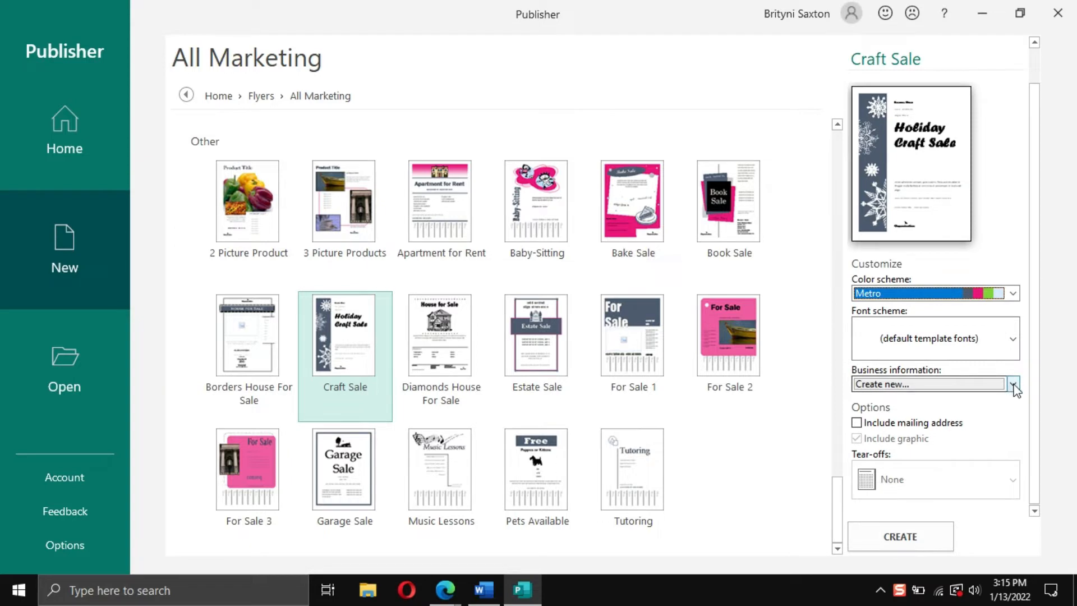
{"action": "left_click", "coordinate": [1014, 385]}
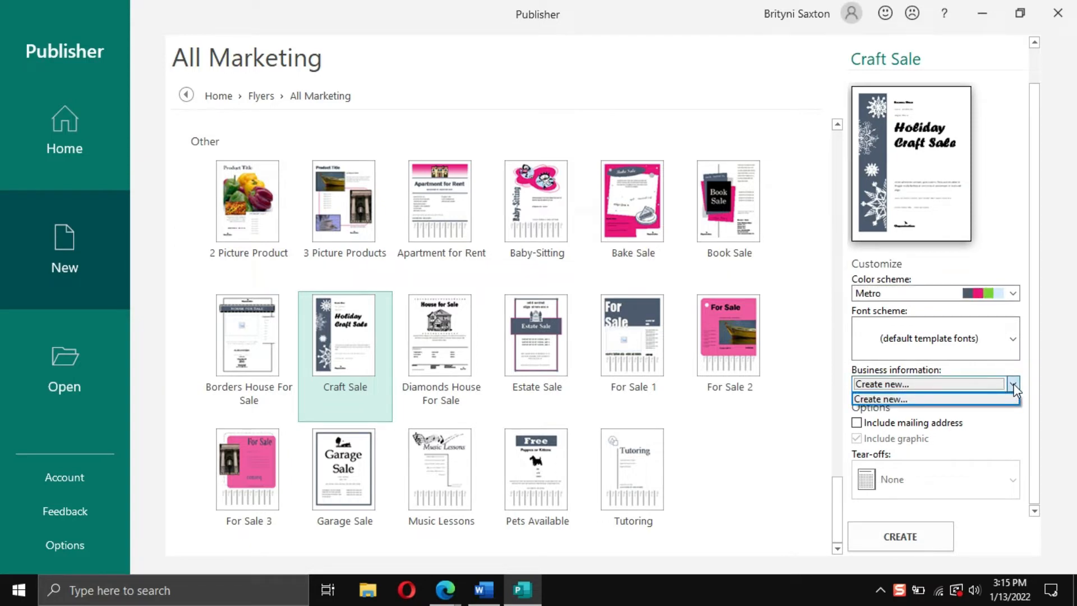
{"action": "left_click", "coordinate": [886, 399]}
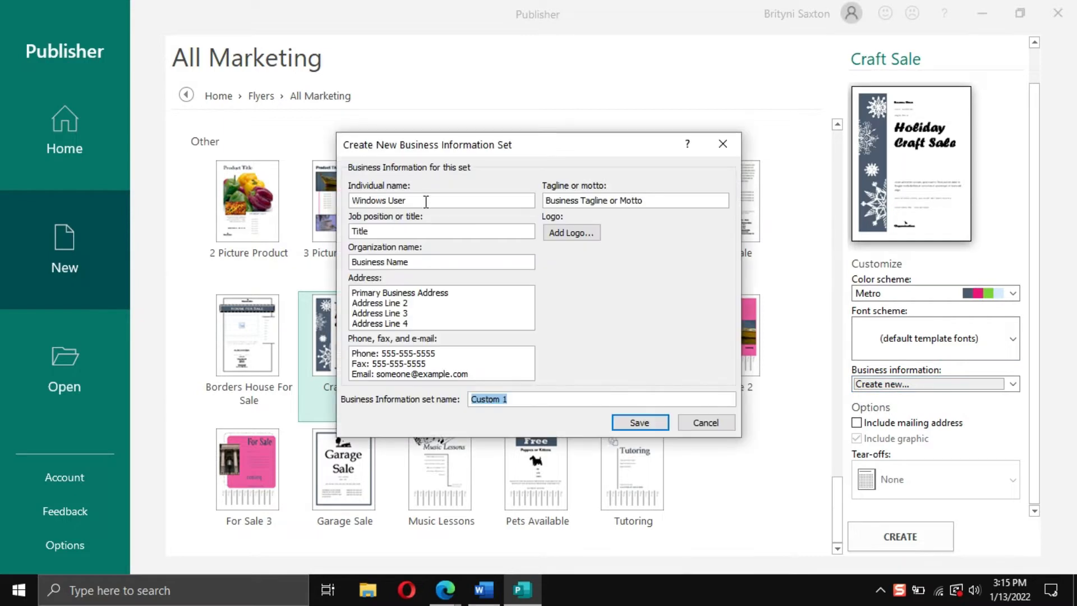
{"action": "left_click", "coordinate": [426, 202]}
{"action": "key", "text": "ctrl+a"}
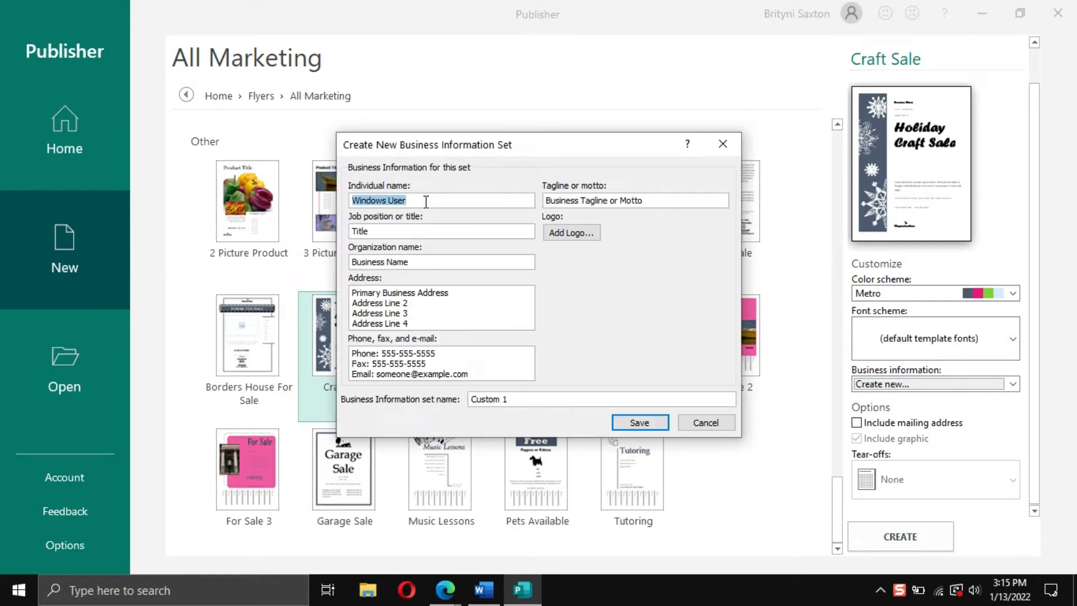
{"action": "type", "text": "Matilda's Malt Shop"}
{"action": "key", "text": "Tab"}
{"action": "key", "text": "BackSpace"}
{"action": "key", "text": "Tab"}
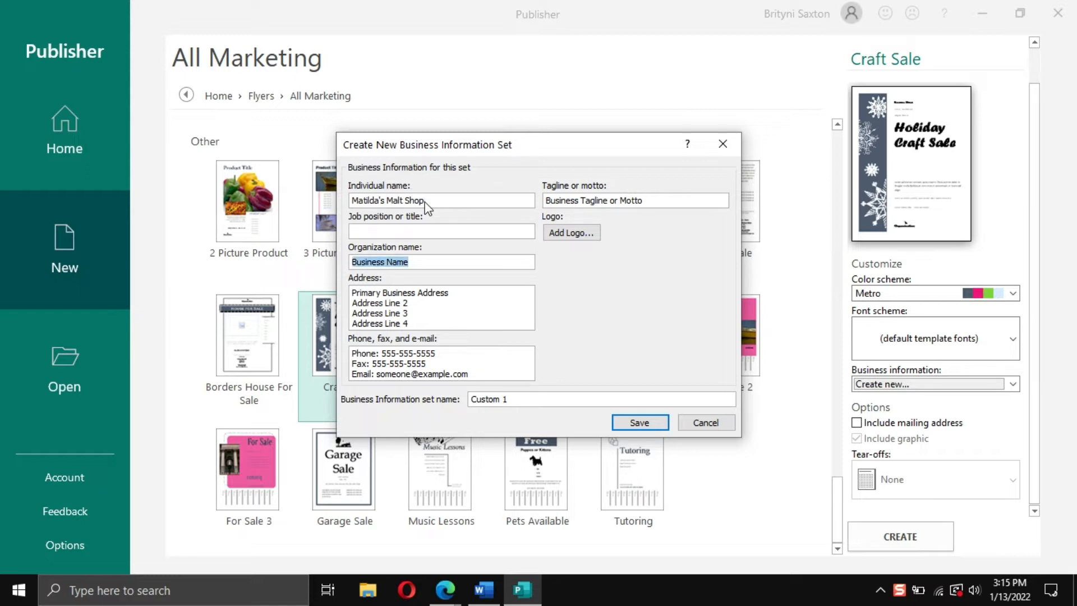
{"action": "type", "text": "Matilda's Malt Shop"}
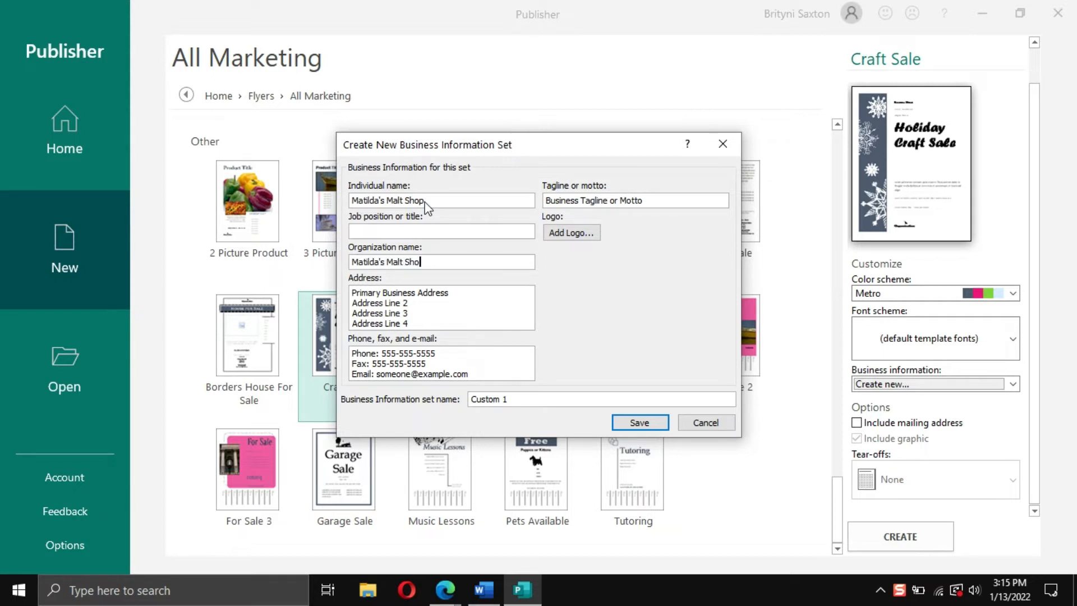
Fill in the business address and phone number and save the business information set
{"action": "key", "text": "Tab"}
{"action": "type", "text": "68"}
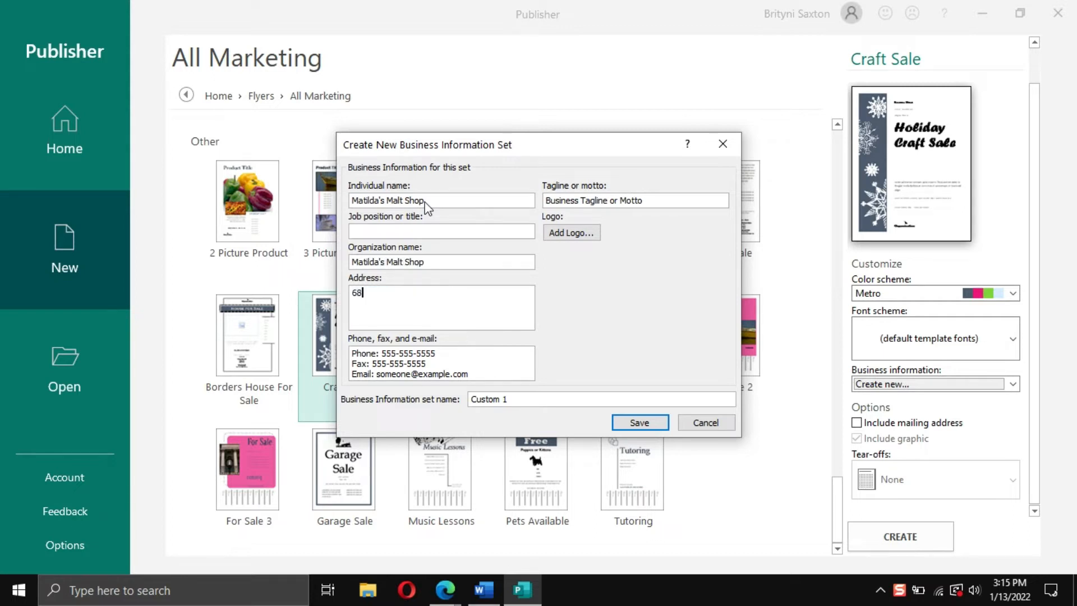
{"action": "type", "text": "00 Anywhere USA"}
{"action": "key", "text": "Tab"}
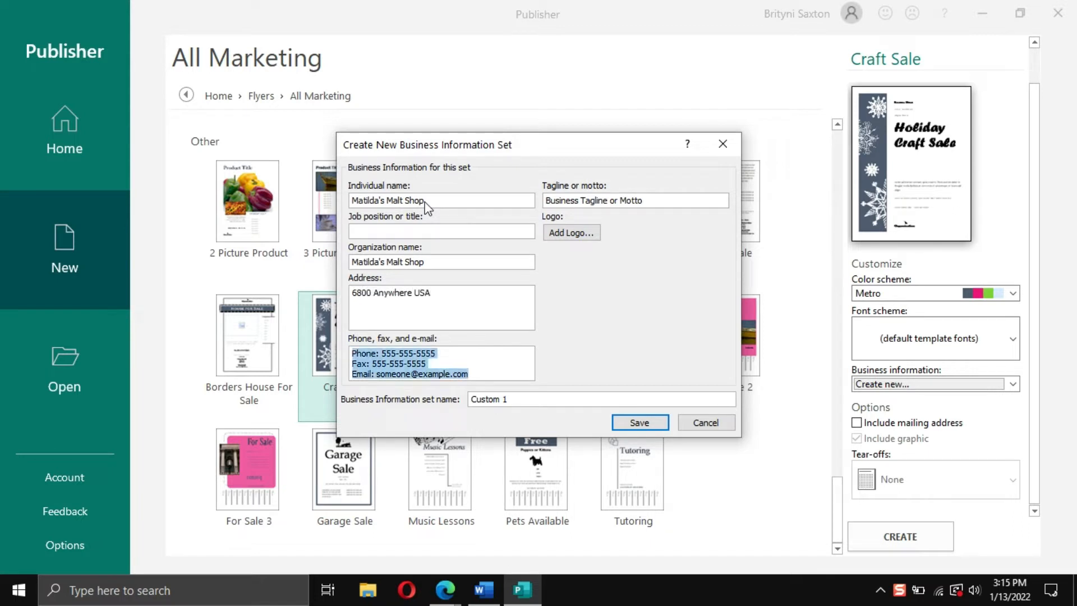
{"action": "type", "text": "555"}
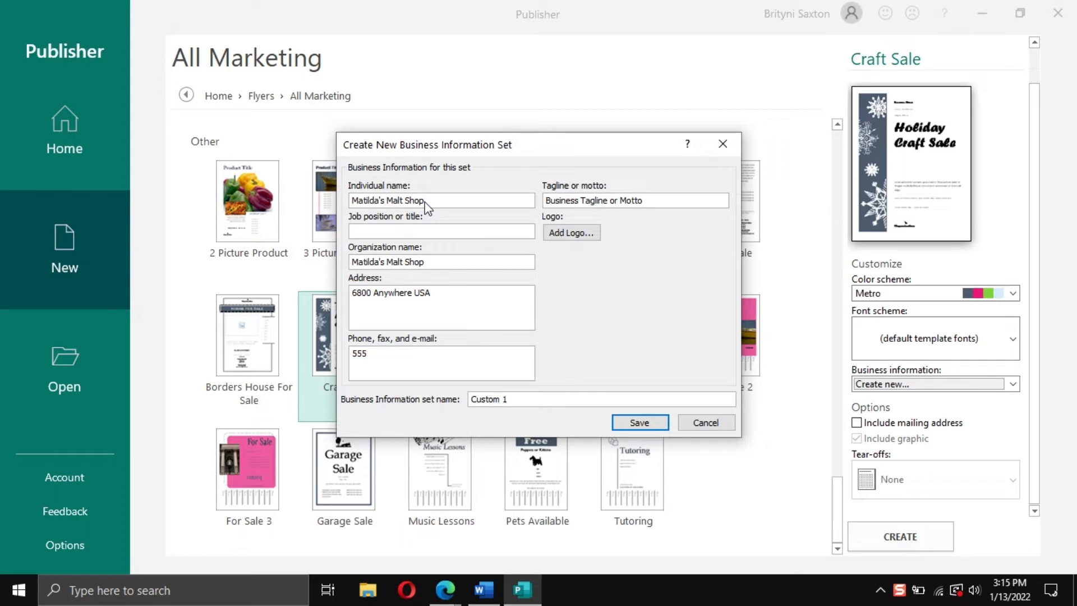
{"action": "type", "text": "-455-3555"}
{"action": "left_click", "coordinate": [653, 426]}
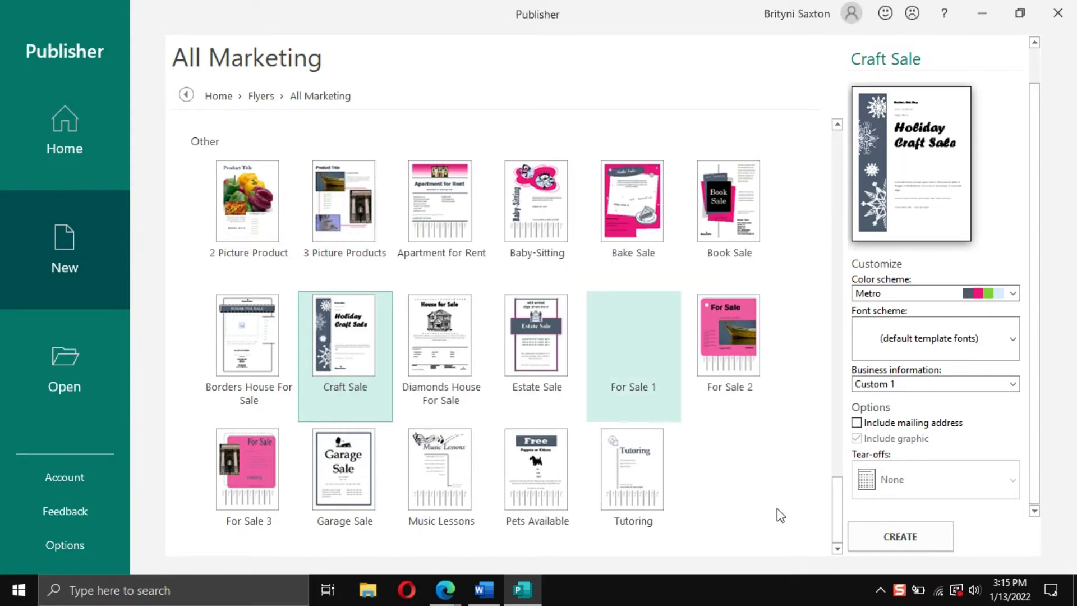
Create the publication from the customized Craft Sale template, try zooming in up to 90% and back to 70%, and fit the whole page in view
{"action": "left_click", "coordinate": [923, 536]}
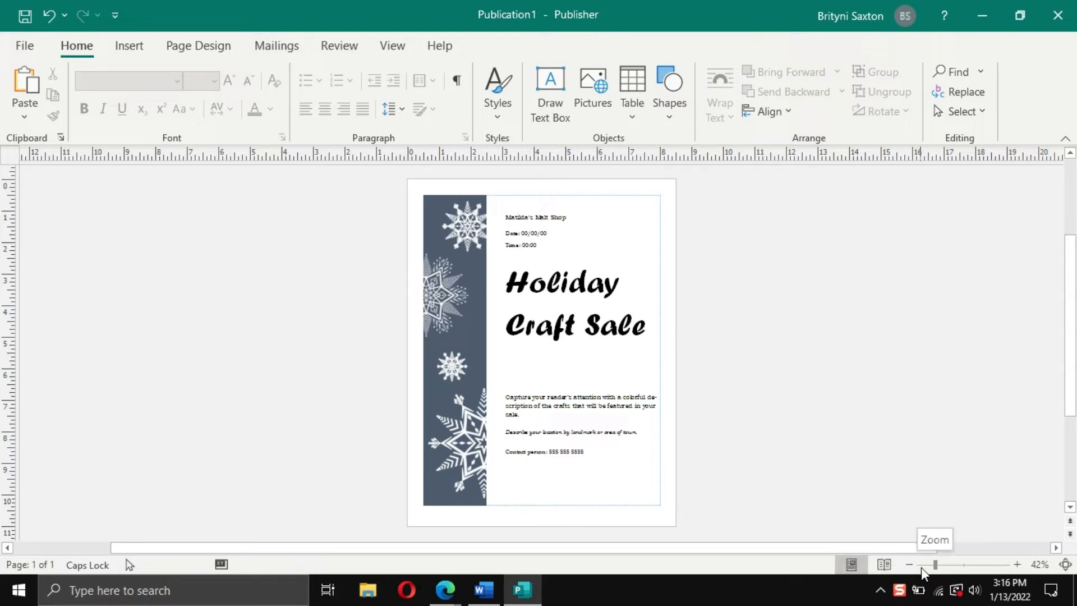
{"action": "mouse_move", "coordinate": [935, 567]}
{"action": "left_mouse_down"}
{"action": "mouse_move", "coordinate": [957, 570]}
{"action": "mouse_move", "coordinate": [931, 569]}
{"action": "left_mouse_up"}
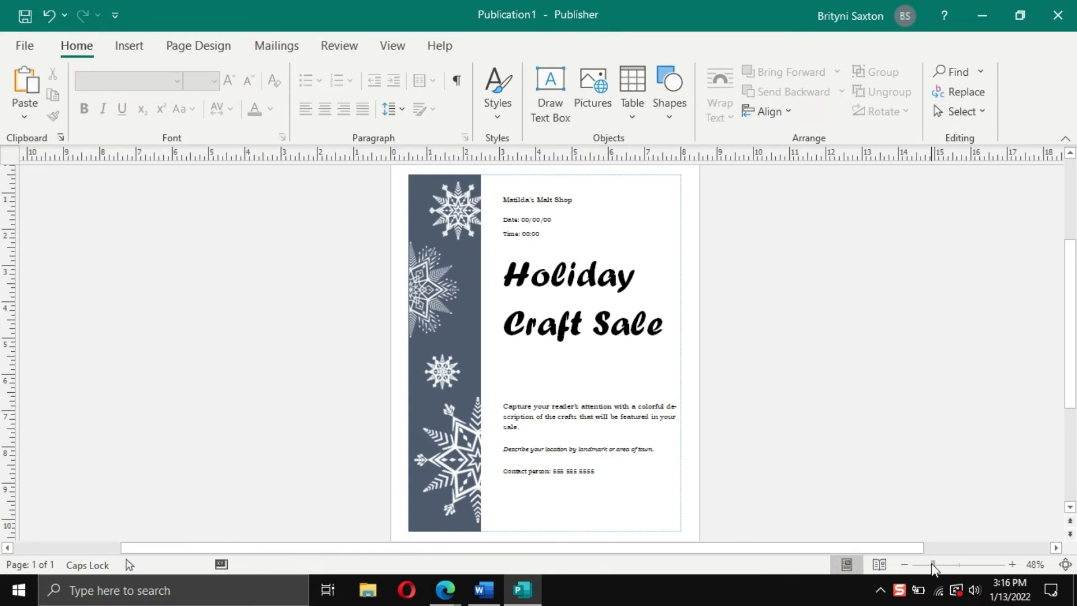
{"action": "left_click", "coordinate": [1012, 564]}
{"action": "left_click", "coordinate": [1013, 565]}
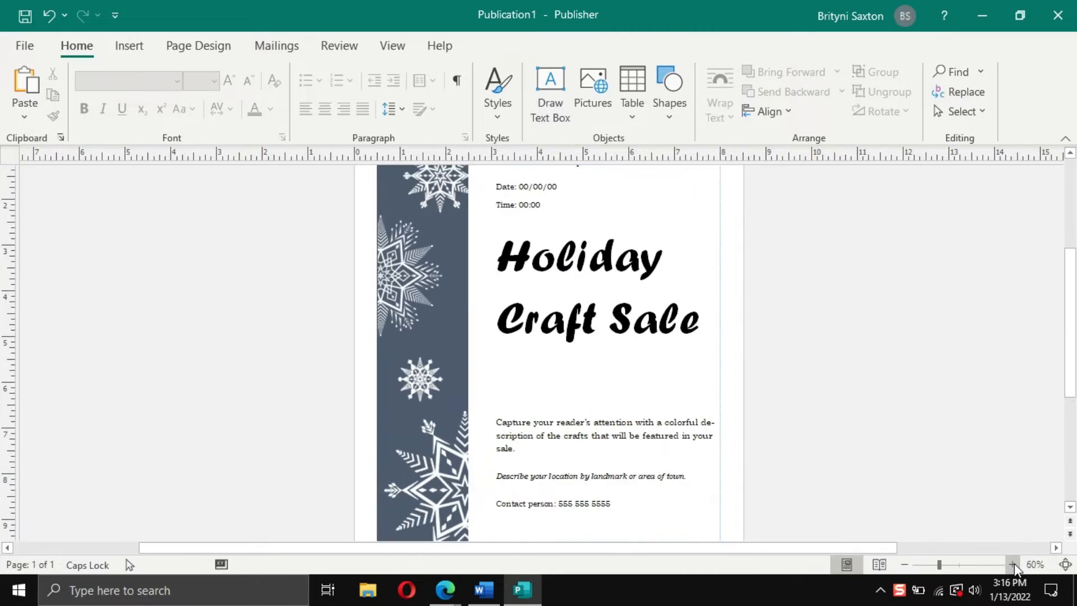
{"action": "left_click", "coordinate": [1013, 564]}
{"action": "left_click", "coordinate": [1013, 564]}
{"action": "left_click", "coordinate": [1013, 564]}
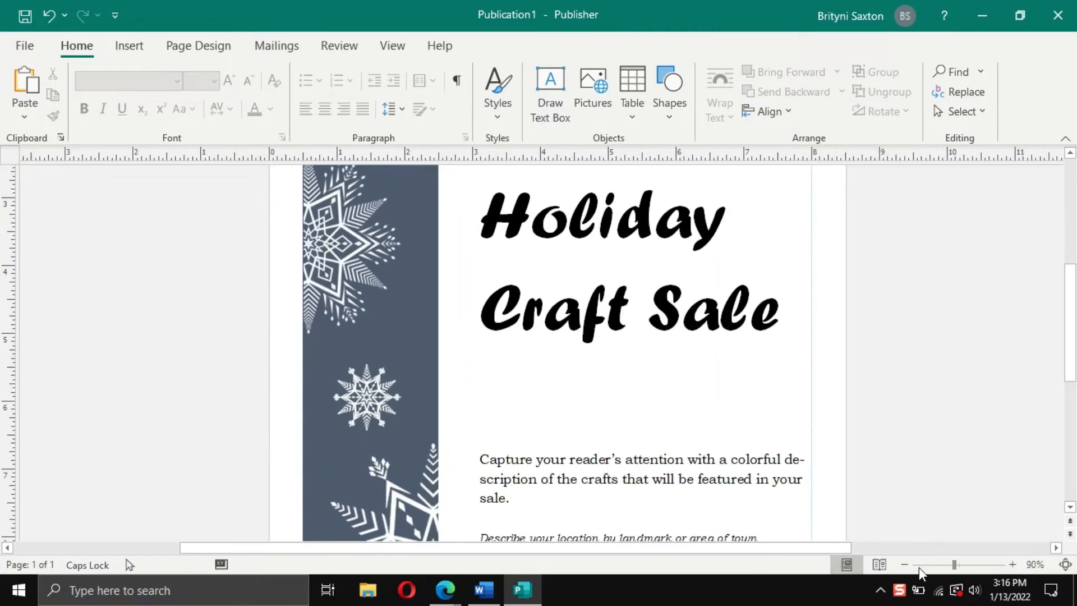
{"action": "left_click", "coordinate": [902, 564]}
{"action": "left_click", "coordinate": [902, 564]}
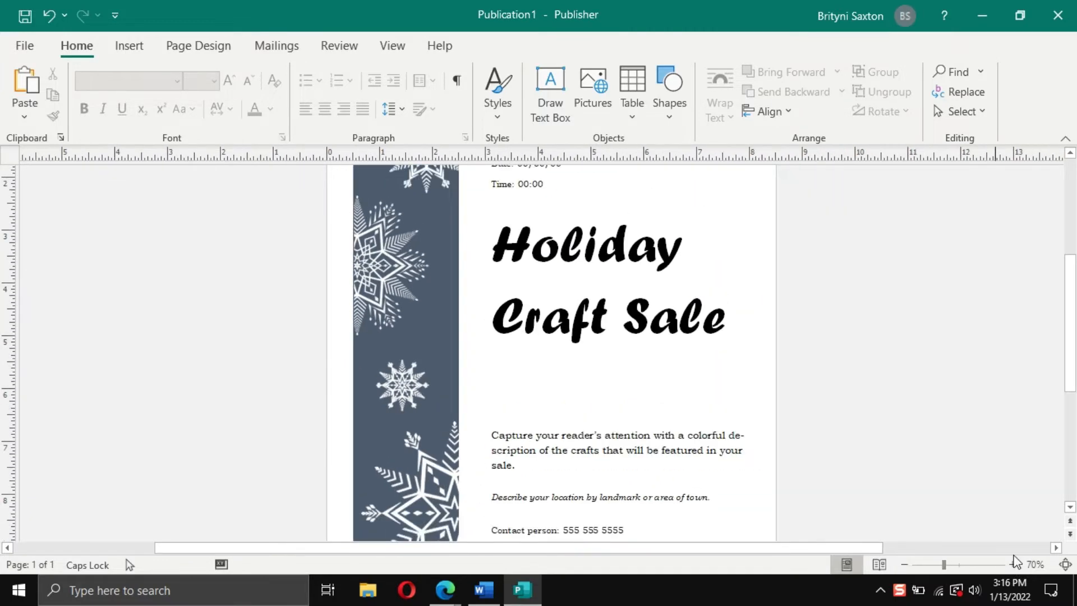
{"action": "left_click", "coordinate": [1065, 565]}
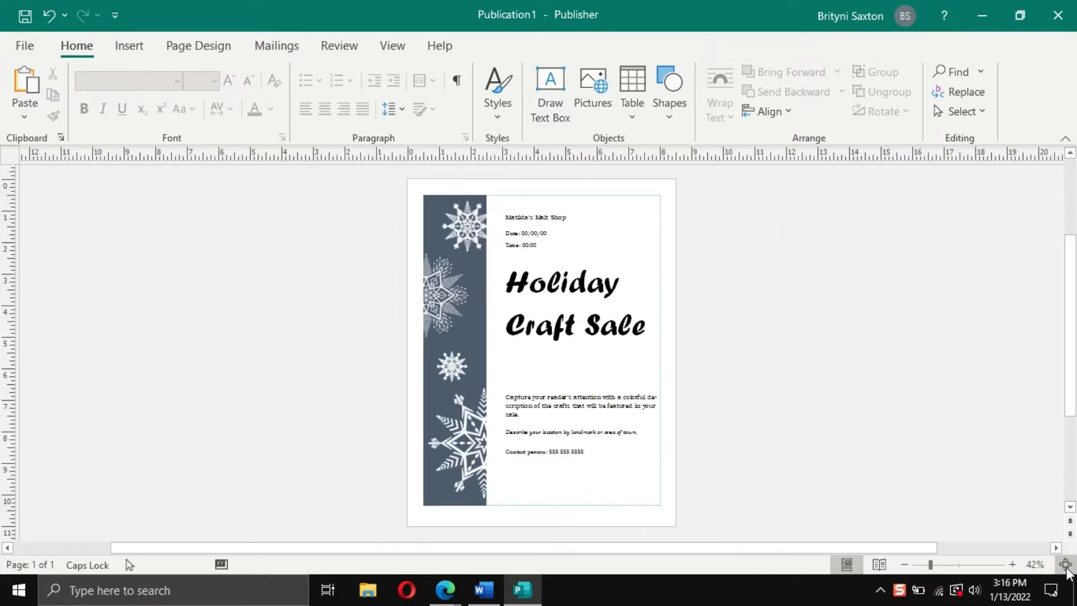
Magnify the flyer to 80% and show the business name, date and time above the title
{"action": "left_click", "coordinate": [1013, 564]}
{"action": "left_click", "coordinate": [1014, 564]}
{"action": "left_click", "coordinate": [1014, 564]}
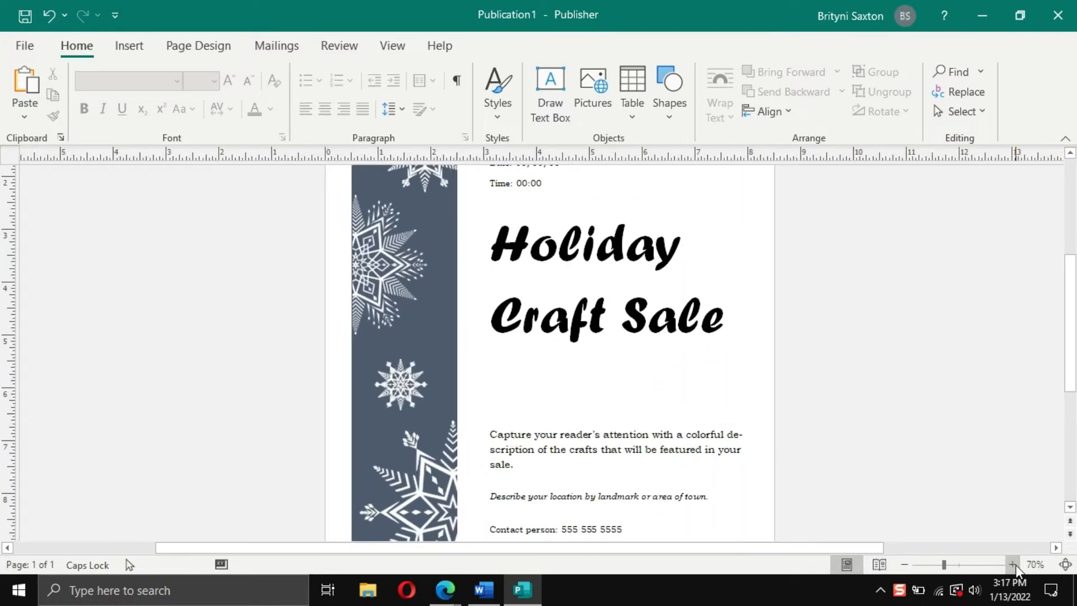
{"action": "left_click", "coordinate": [1013, 564]}
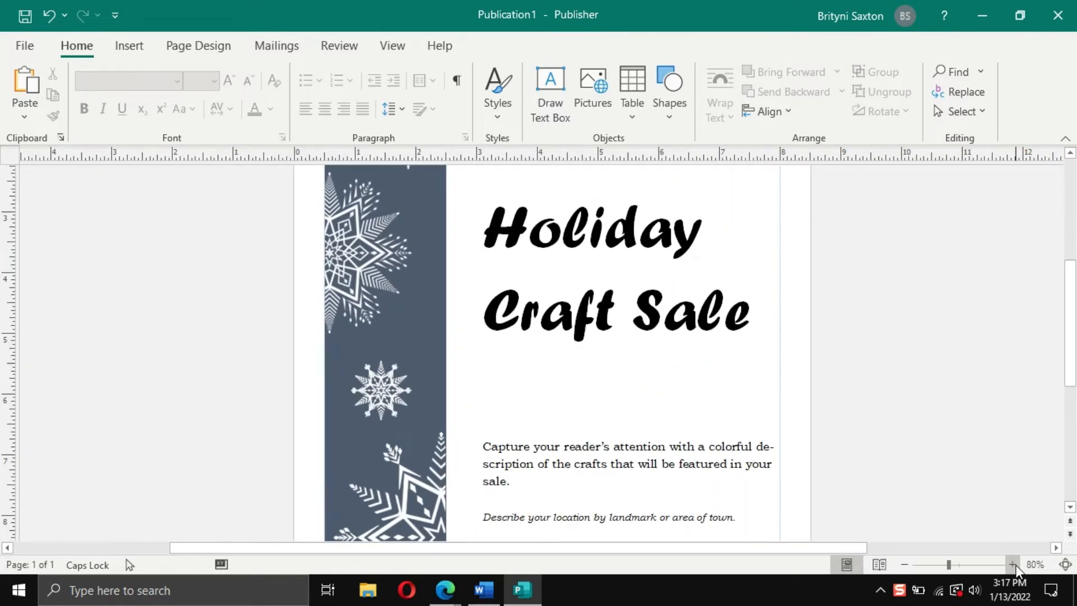
{"action": "scroll", "coordinate": [957, 422], "scroll_direction": "up", "scroll_amount": 4}
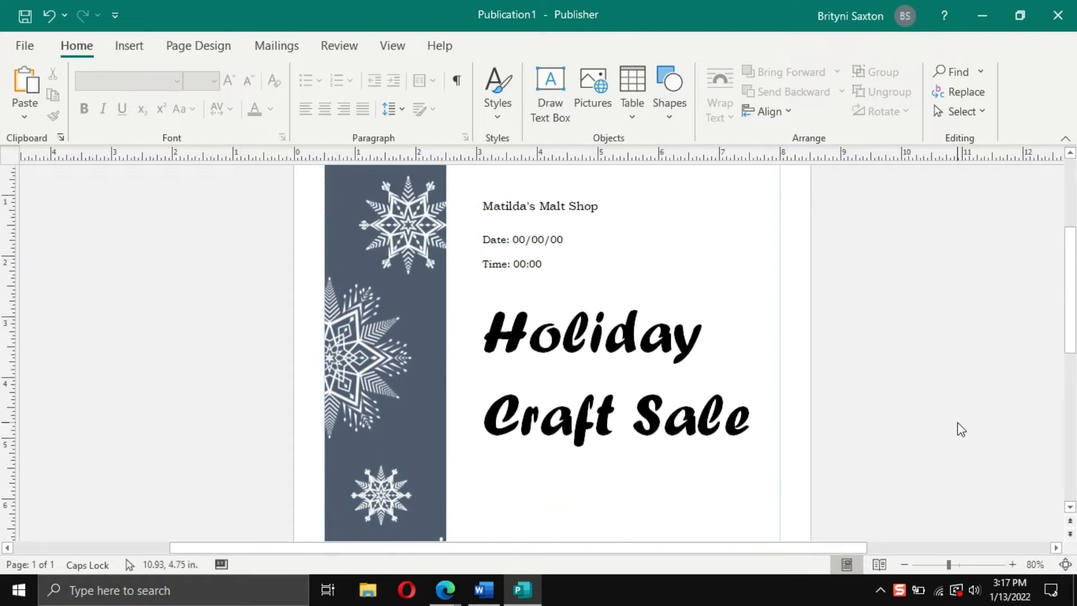
Fit the whole flyer in view, magnify it to 70%, and show the description, location and contact text
{"action": "scroll", "coordinate": [957, 422], "scroll_direction": "up", "scroll_amount": 1}
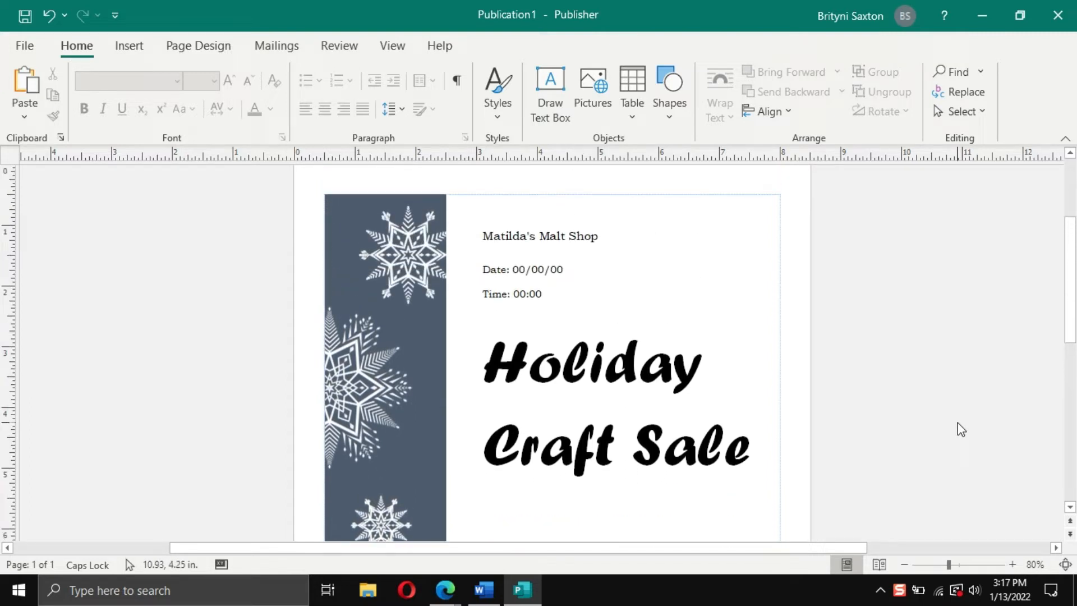
{"action": "left_click", "coordinate": [1065, 564]}
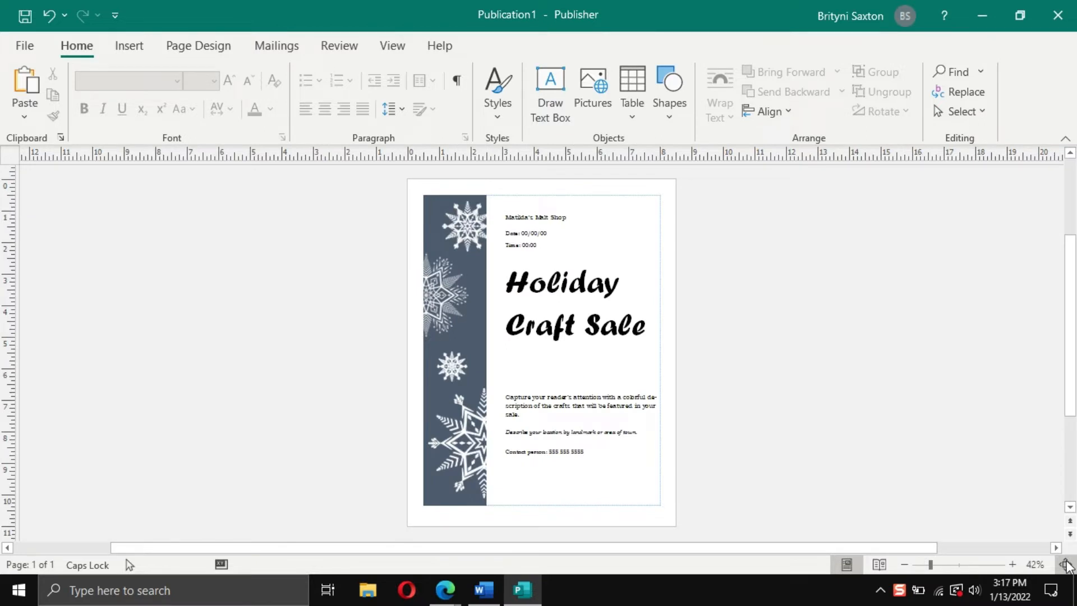
{"action": "left_click", "coordinate": [1011, 566]}
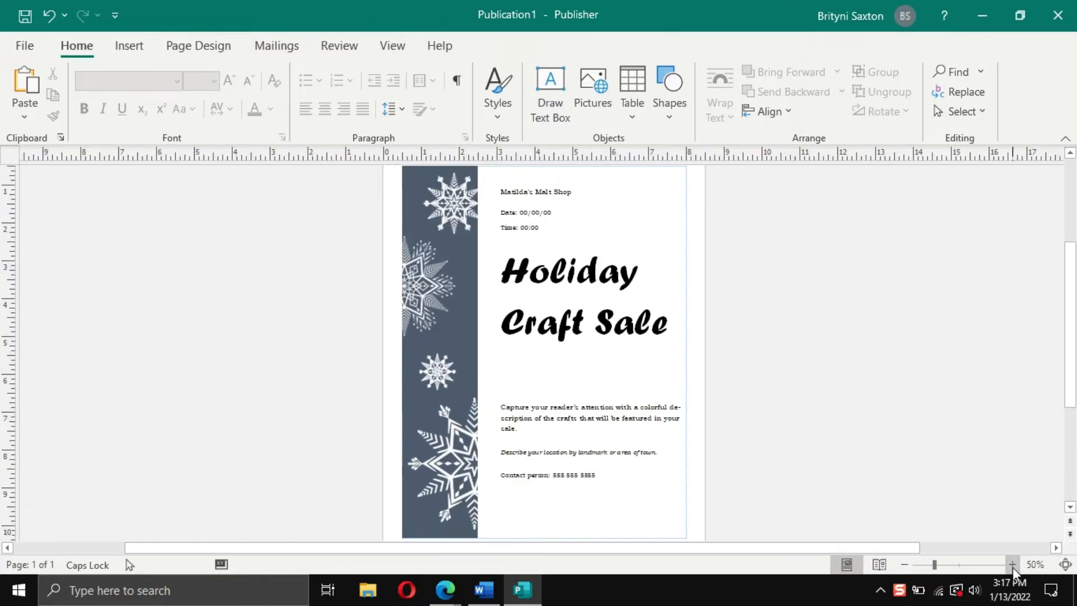
{"action": "left_click", "coordinate": [1011, 565]}
{"action": "left_click", "coordinate": [1012, 565]}
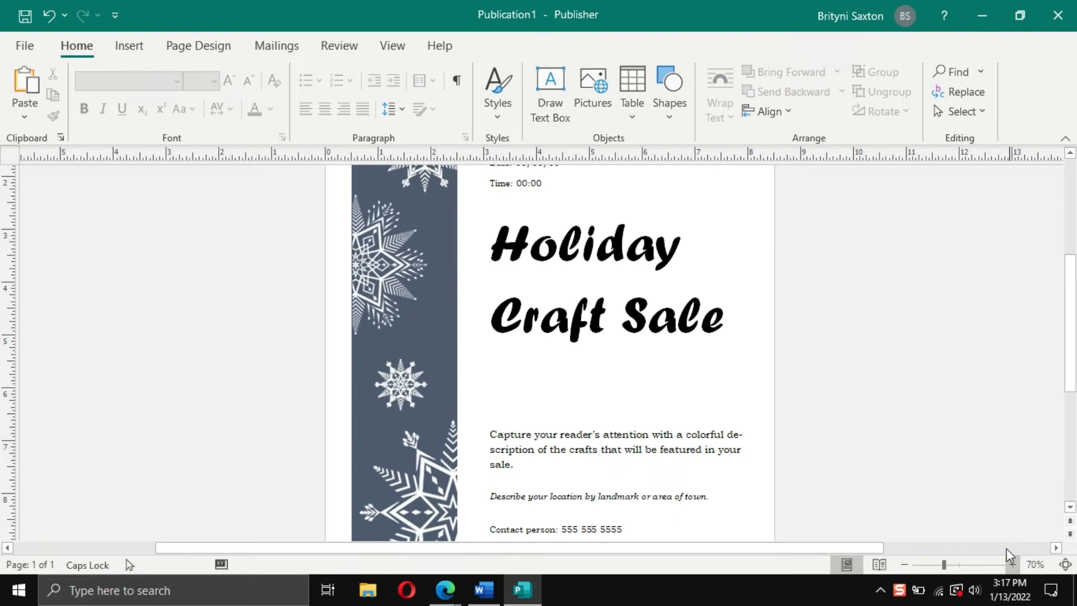
{"action": "scroll", "coordinate": [858, 394], "scroll_direction": "down", "scroll_amount": 1}
{"action": "scroll", "coordinate": [858, 394], "scroll_direction": "down", "scroll_amount": 1}
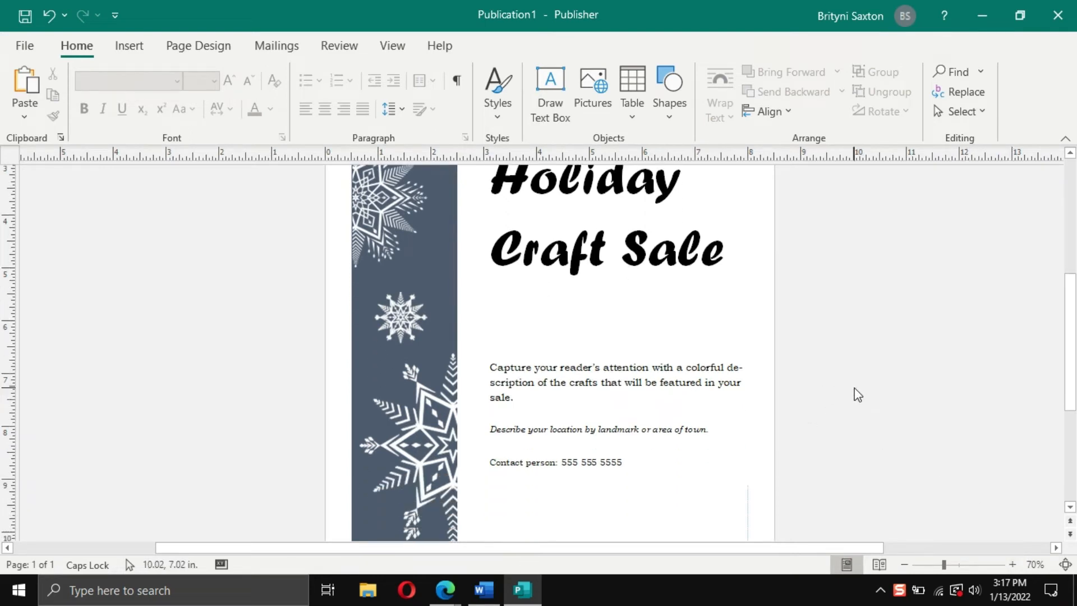
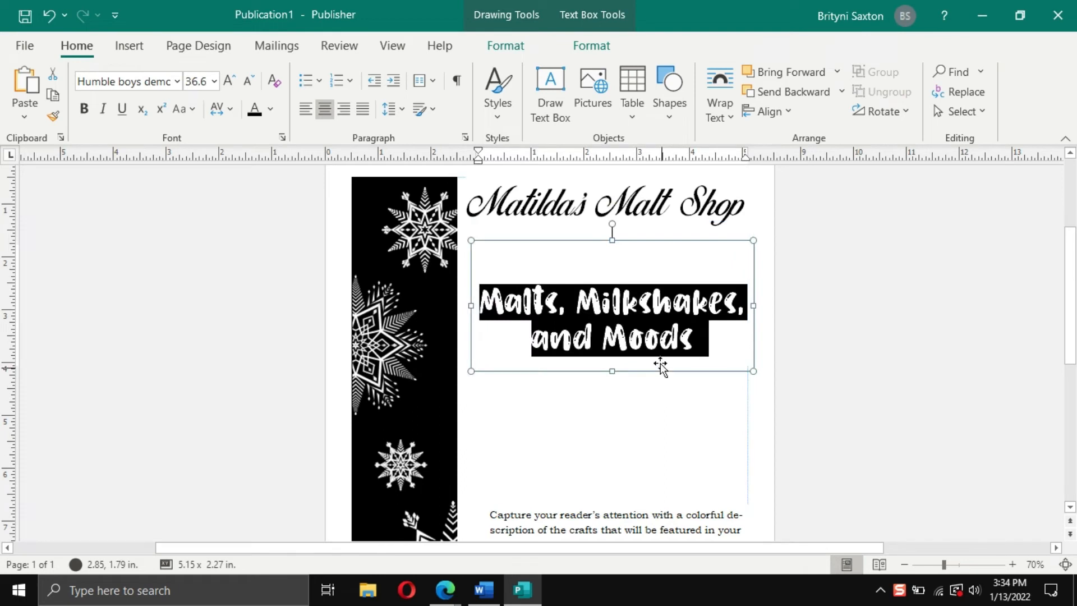
Shrink the "Matilda's Malt Shop" text box from its lower edge to about 0.89 in. high
{"action": "left_click", "coordinate": [635, 250]}
{"action": "left_click", "coordinate": [631, 300]}
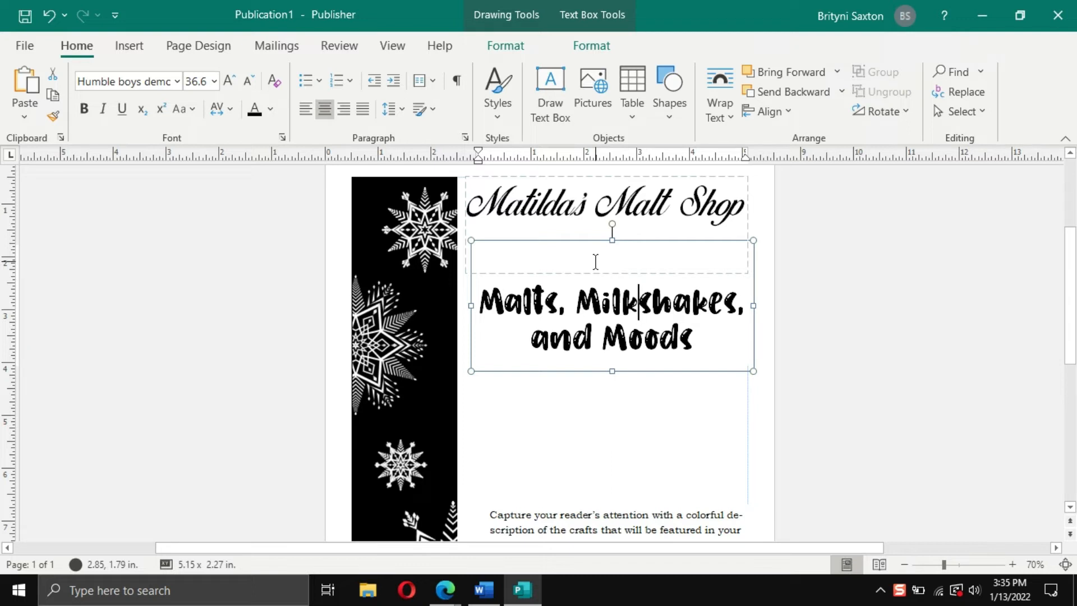
{"action": "left_click", "coordinate": [601, 179]}
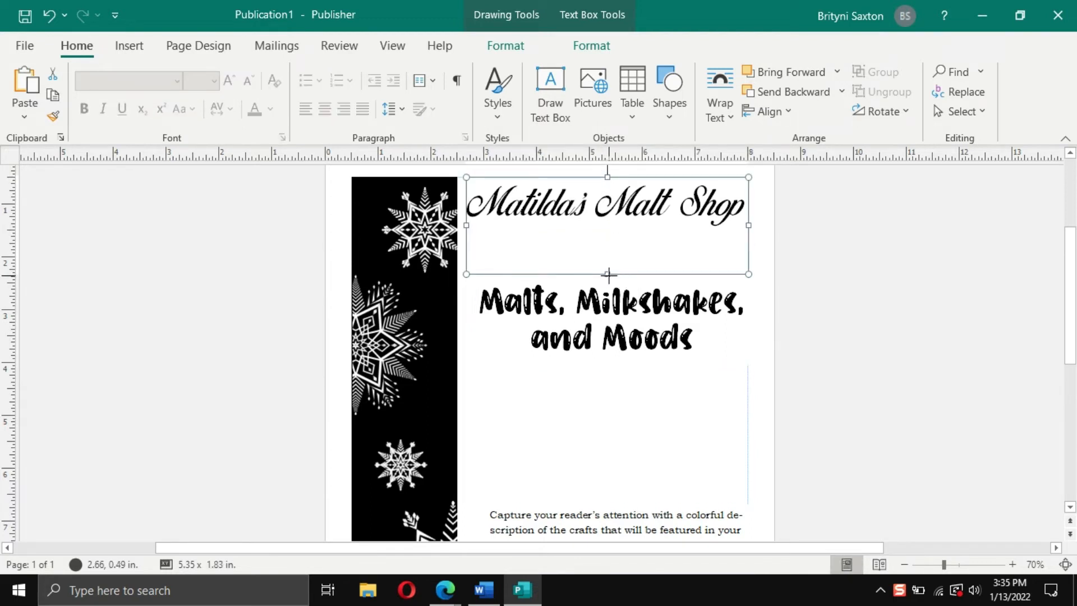
{"action": "left_click_drag", "start_coordinate": [607, 275], "coordinate": [607, 229]}
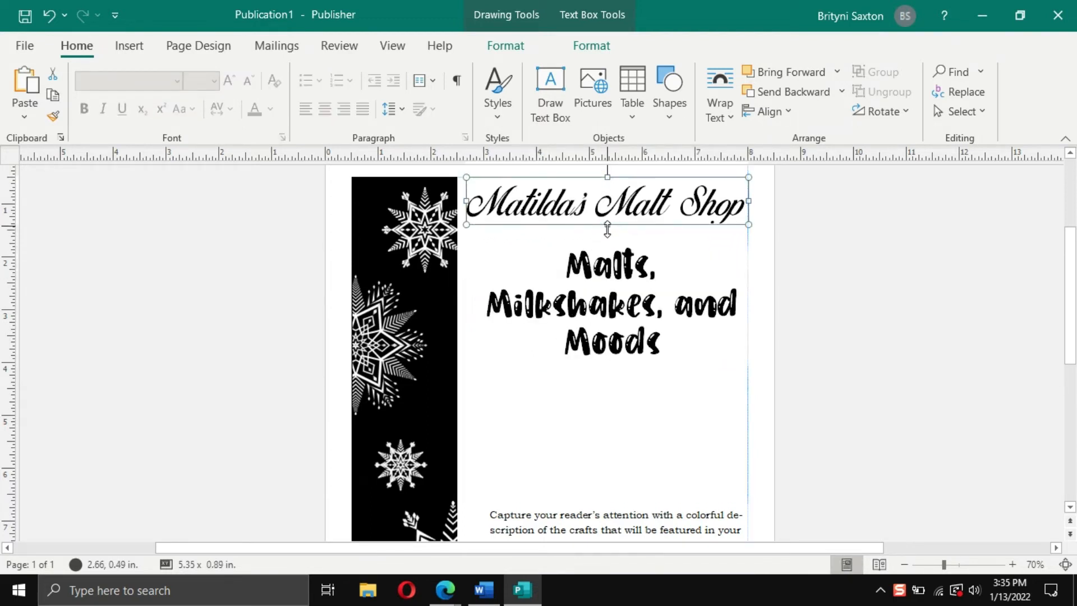
Enlarge the "Malts, Milkshakes, and Moods" text box to about 3.18 in. high and move it up directly beneath the business name
{"action": "left_click", "coordinate": [723, 325]}
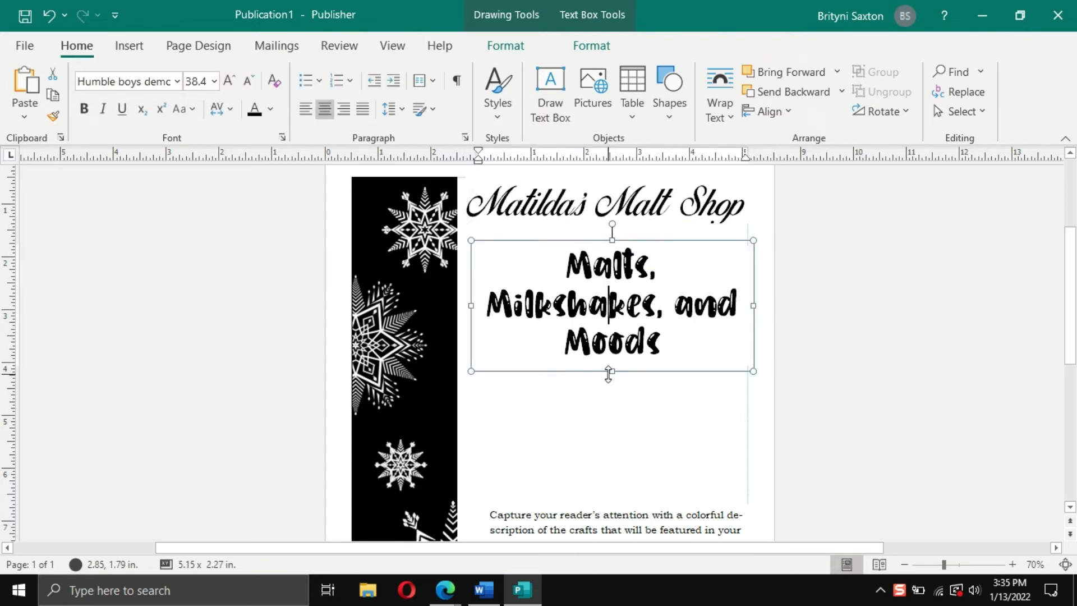
{"action": "left_click_drag", "start_coordinate": [608, 375], "coordinate": [628, 417]}
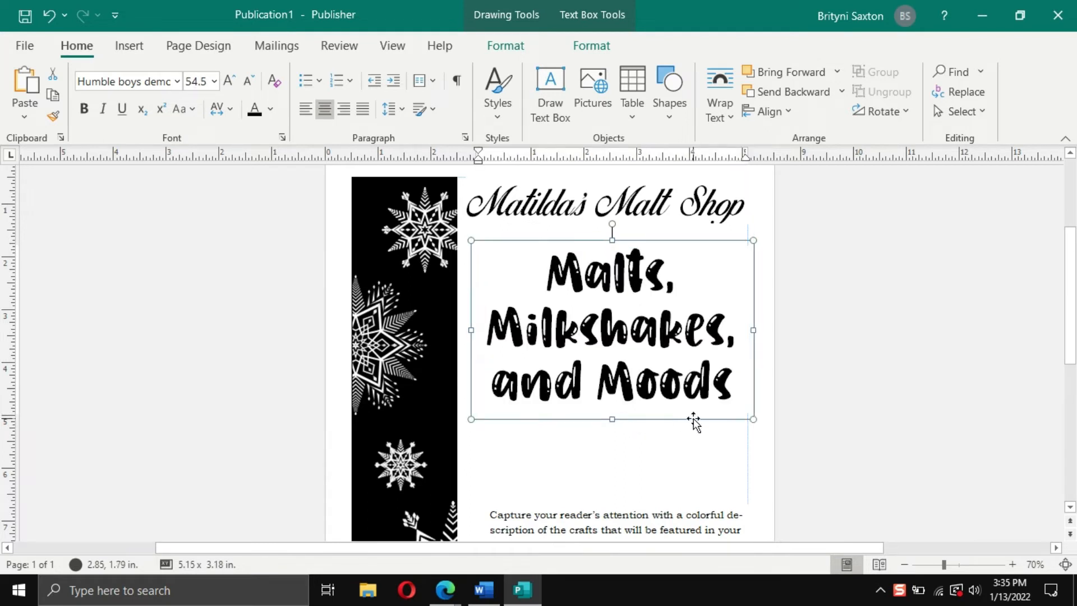
{"action": "left_click_drag", "start_coordinate": [691, 415], "coordinate": [683, 392]}
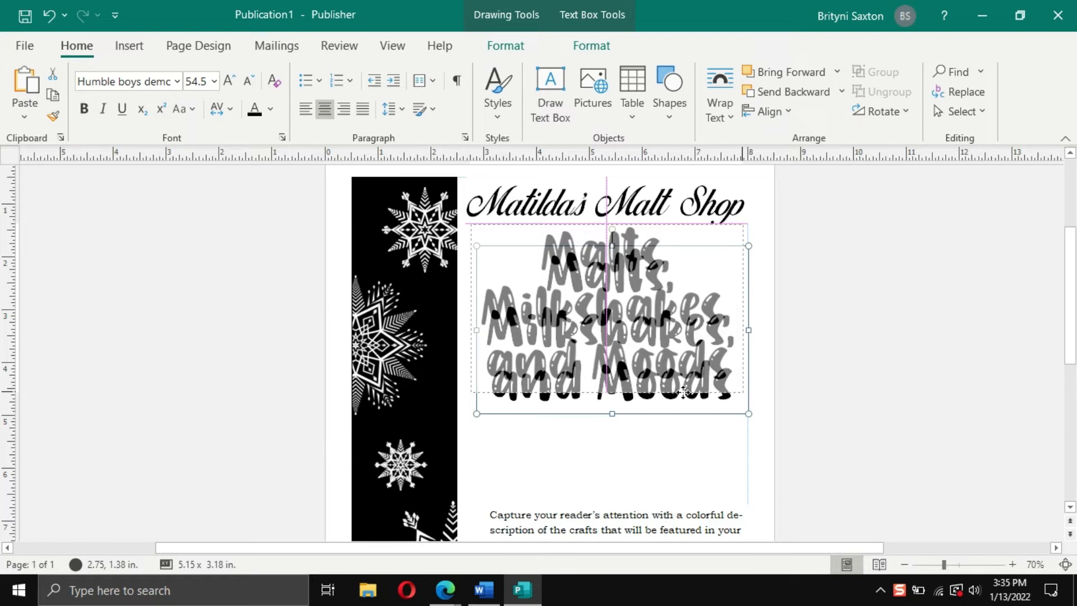
{"action": "left_click_drag", "start_coordinate": [683, 392], "coordinate": [684, 392]}
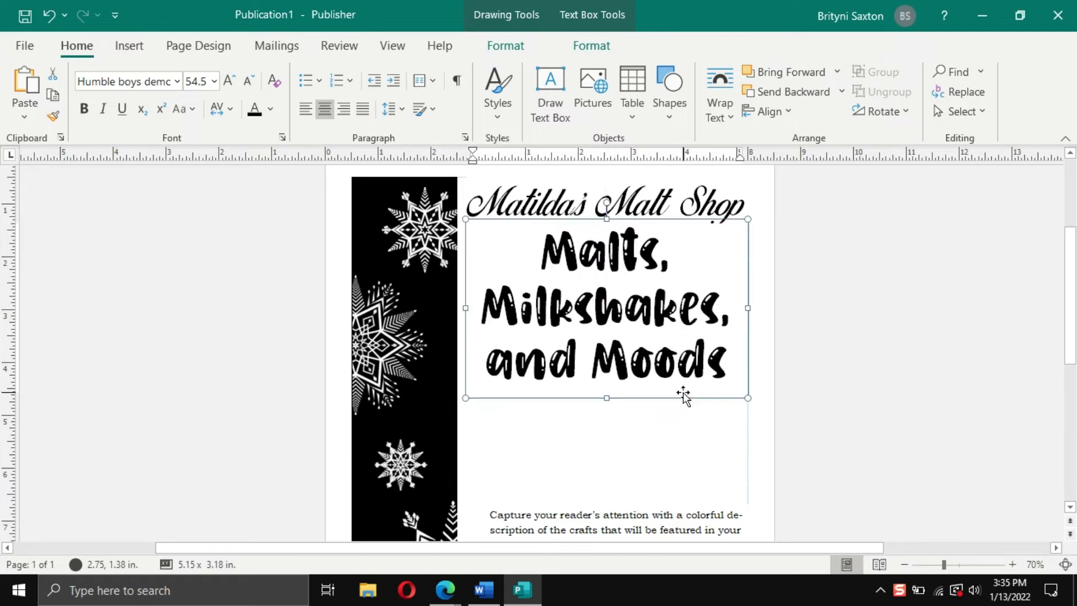
{"action": "left_click", "coordinate": [762, 436]}
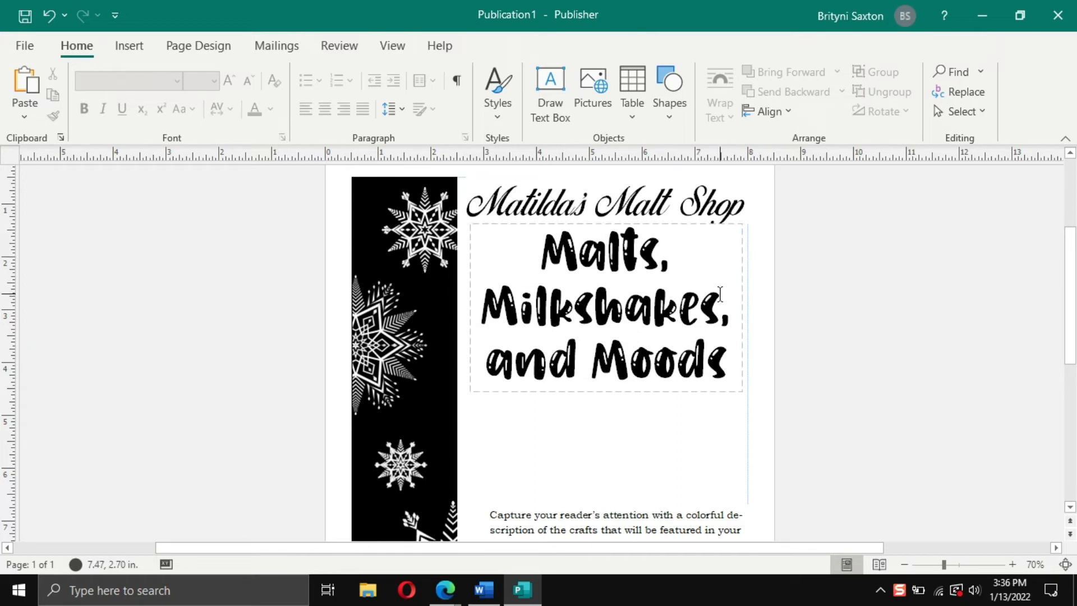
Lower the title box to about 1.89 in. from the page top and enlarge the business name box to about 0.98 in. high
{"action": "left_click", "coordinate": [693, 391]}
{"action": "left_click_drag", "start_coordinate": [693, 391], "coordinate": [693, 418]}
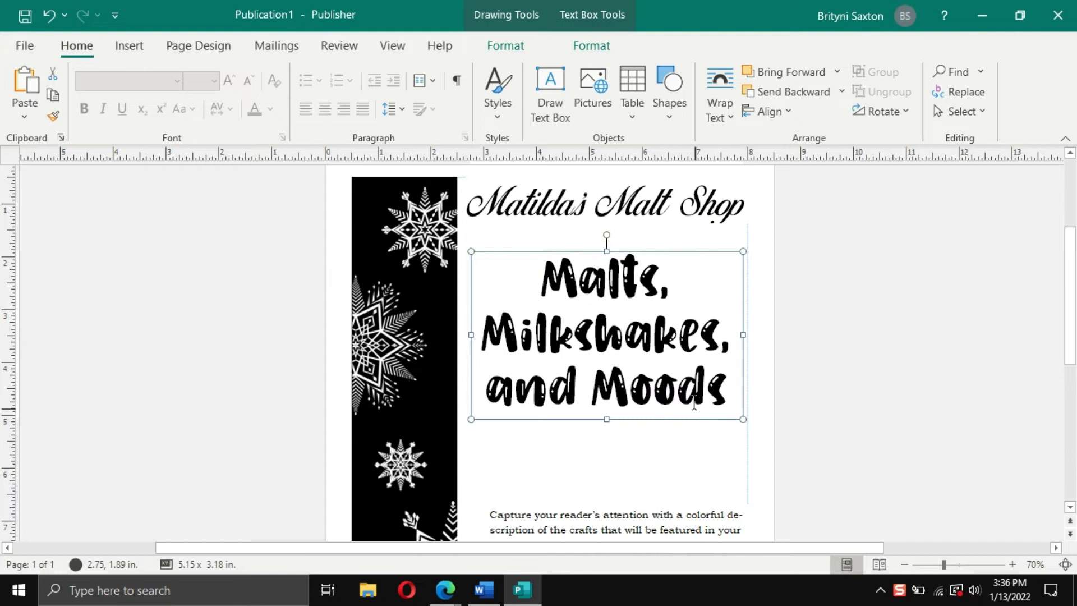
{"action": "left_click", "coordinate": [606, 225]}
{"action": "left_click_drag", "start_coordinate": [606, 226], "coordinate": [607, 233]}
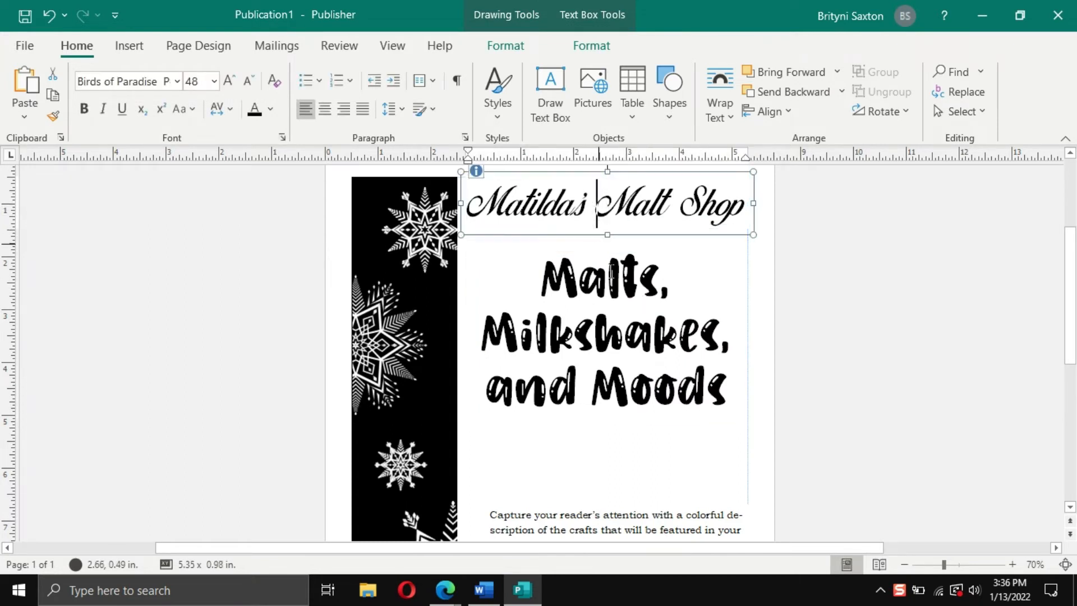
Move the title box up to overlap the business name, then try bringing it forward and sending it backward
{"action": "left_click", "coordinate": [663, 419]}
{"action": "left_click_drag", "start_coordinate": [663, 419], "coordinate": [663, 385]}
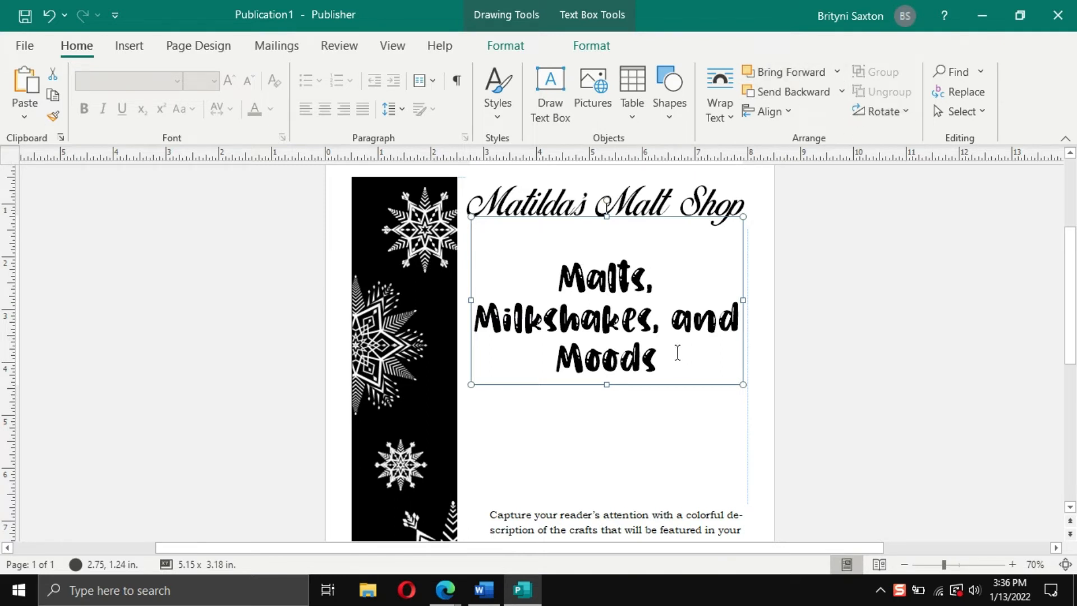
{"action": "left_click", "coordinate": [787, 74]}
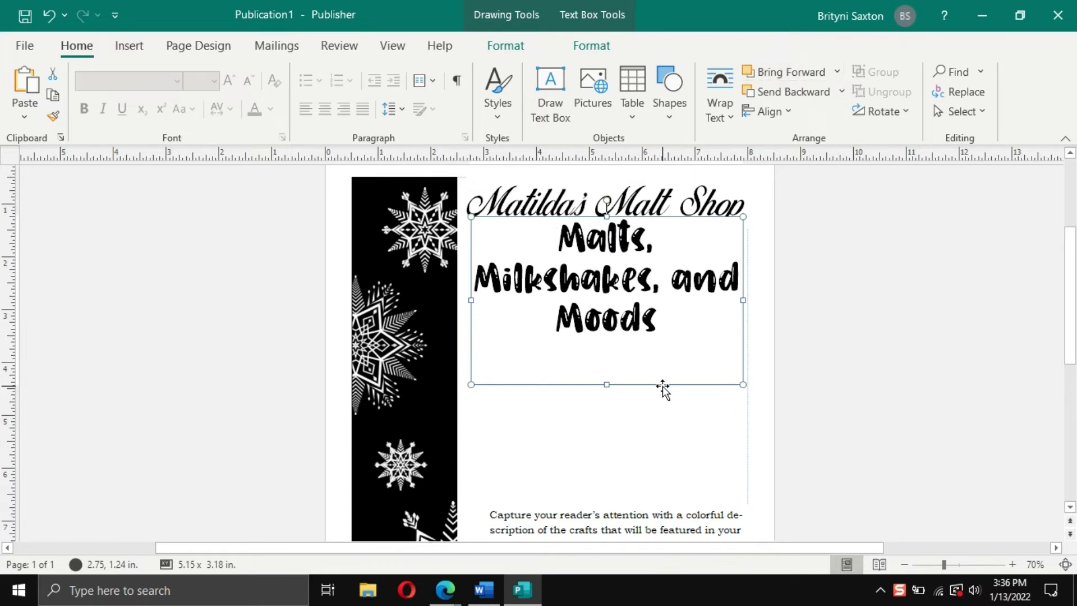
{"action": "left_click", "coordinate": [799, 93]}
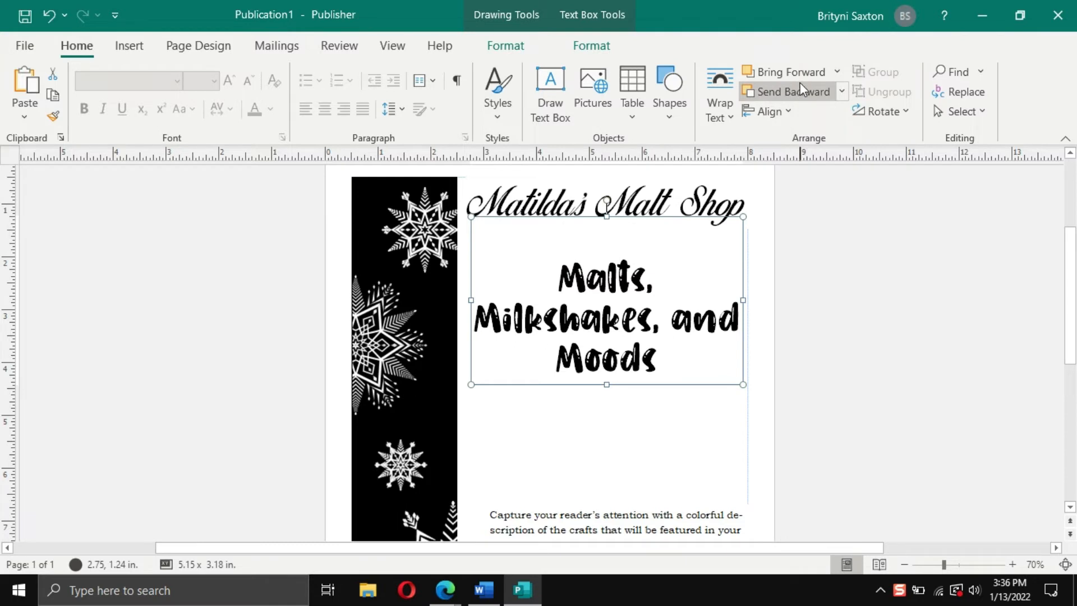
{"action": "left_click", "coordinate": [799, 70]}
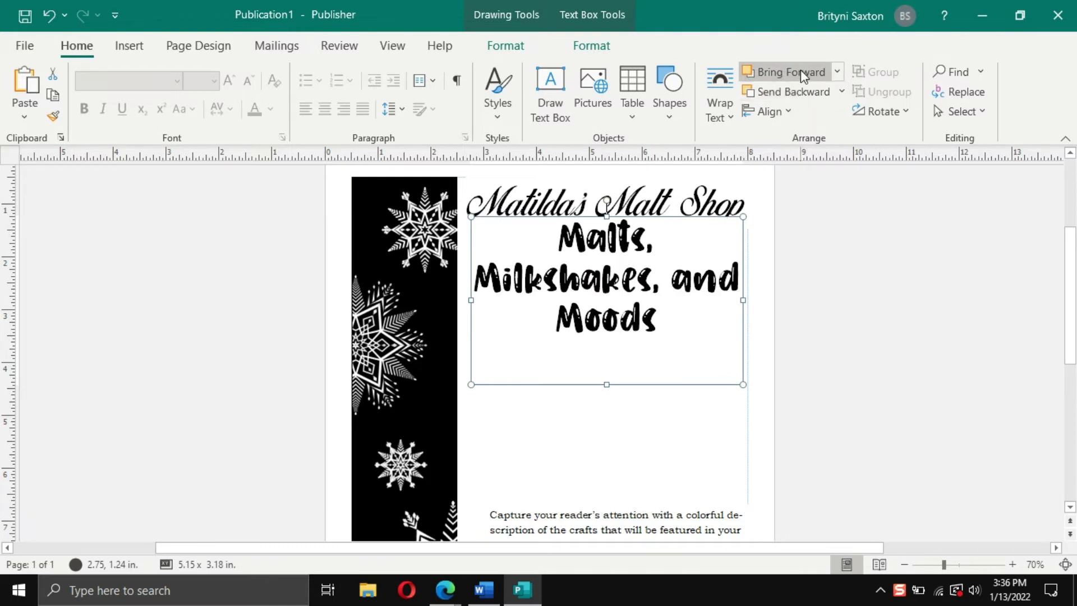
{"action": "left_click", "coordinate": [806, 99]}
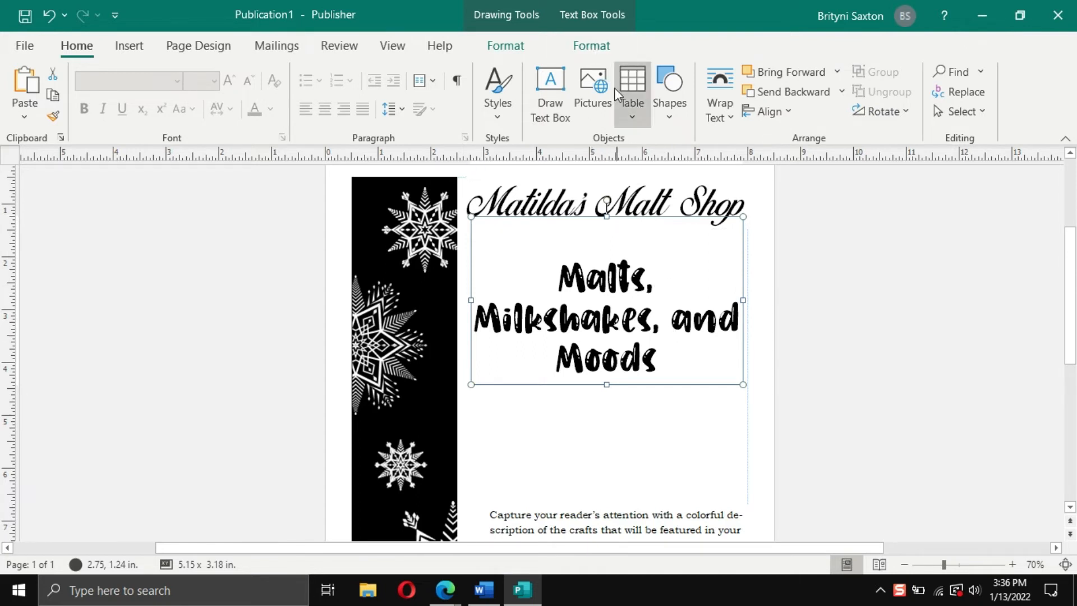
Set the title text box to No Fill and bring it forward in front of the business name box
{"action": "left_click", "coordinate": [527, 45]}
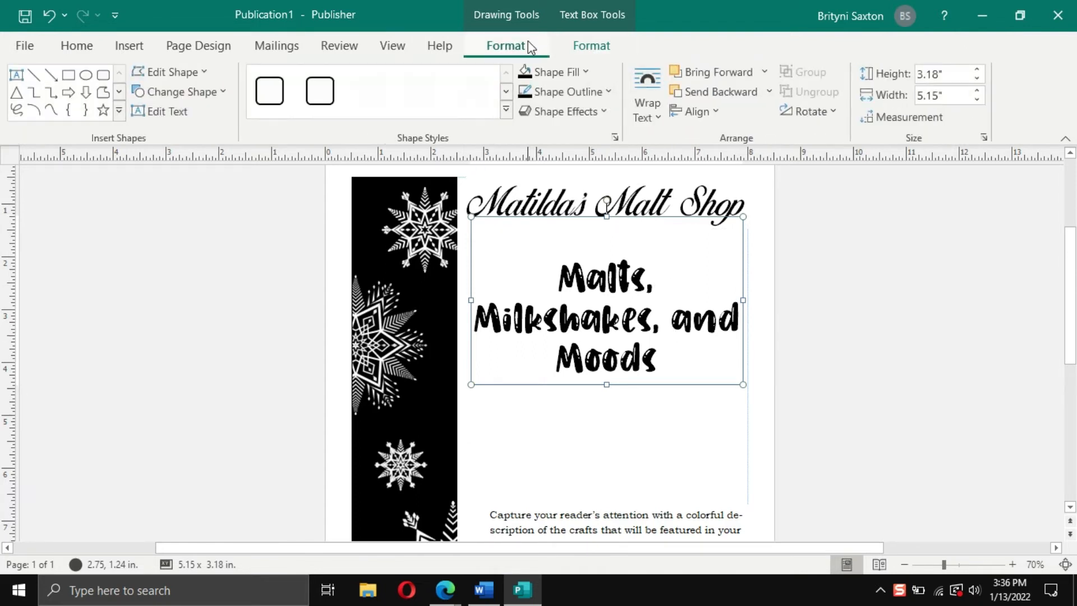
{"action": "left_click", "coordinate": [585, 73]}
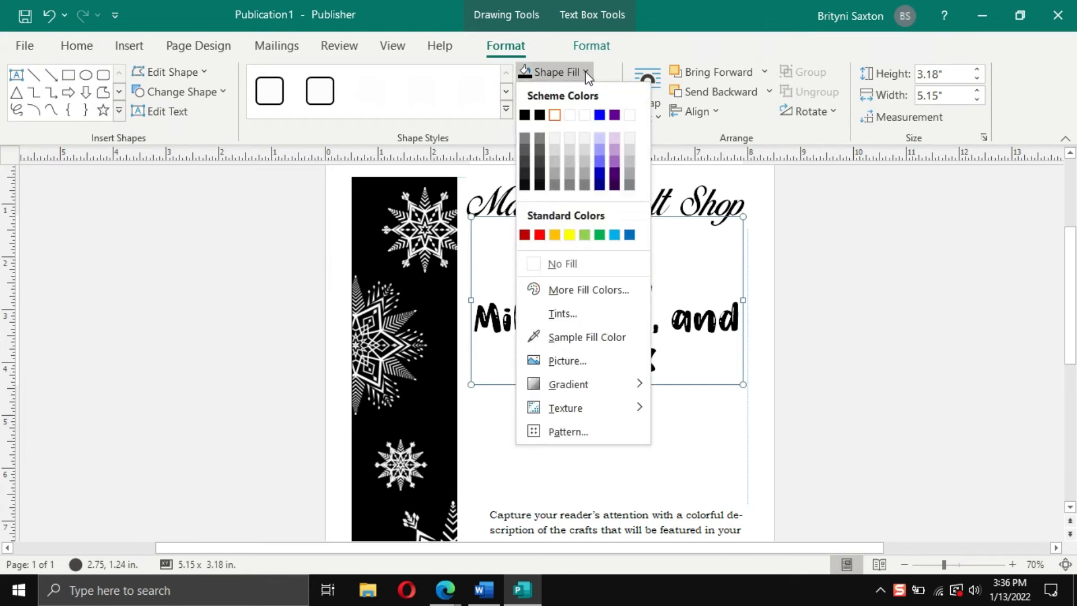
{"action": "left_click", "coordinate": [622, 261]}
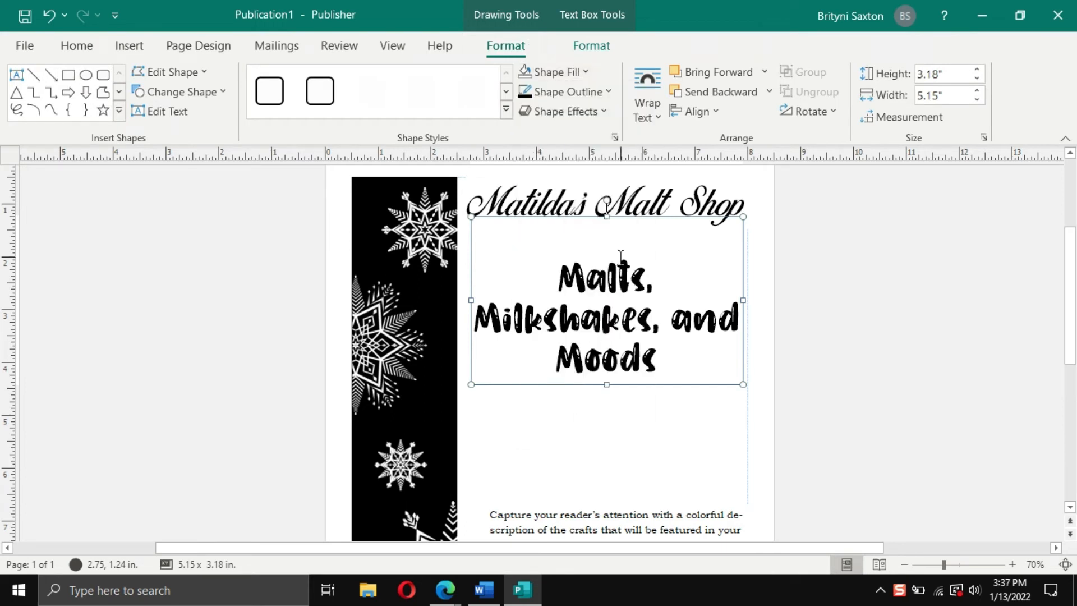
{"action": "left_click", "coordinate": [670, 205]}
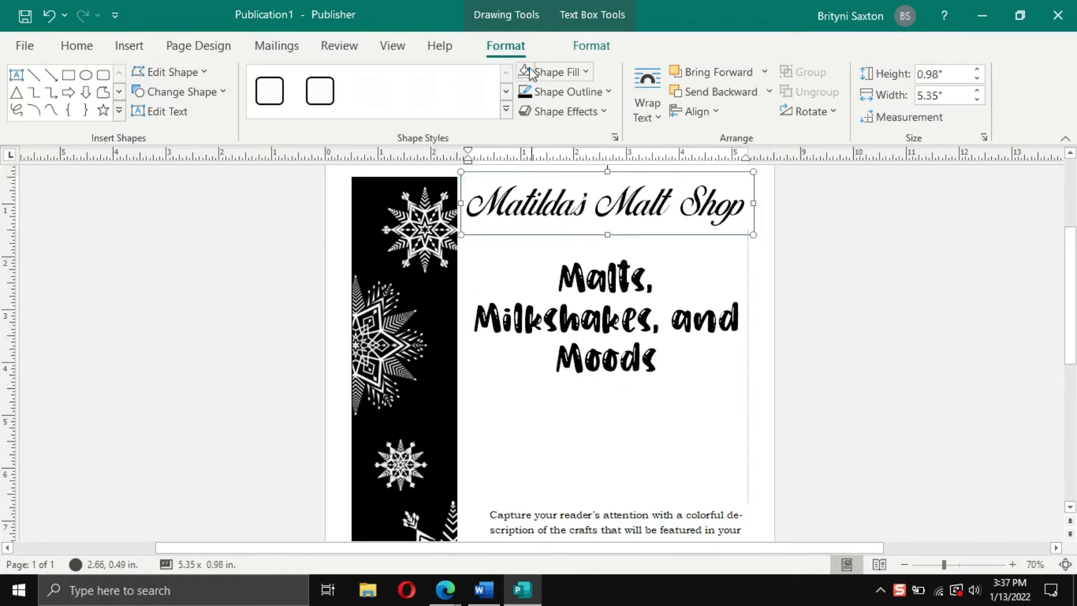
{"action": "left_click", "coordinate": [693, 341]}
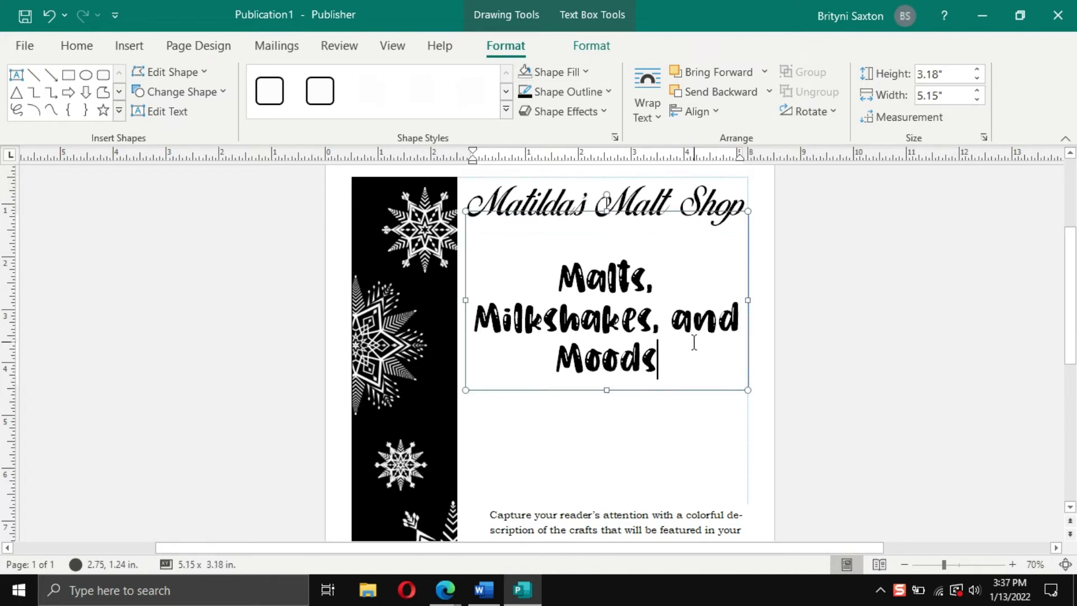
{"action": "left_click", "coordinate": [663, 387]}
{"action": "mouse_move", "coordinate": [662, 388]}
{"action": "left_mouse_down"}
{"action": "mouse_move", "coordinate": [662, 371]}
{"action": "mouse_move", "coordinate": [663, 388]}
{"action": "left_mouse_up"}
{"action": "left_click", "coordinate": [714, 74]}
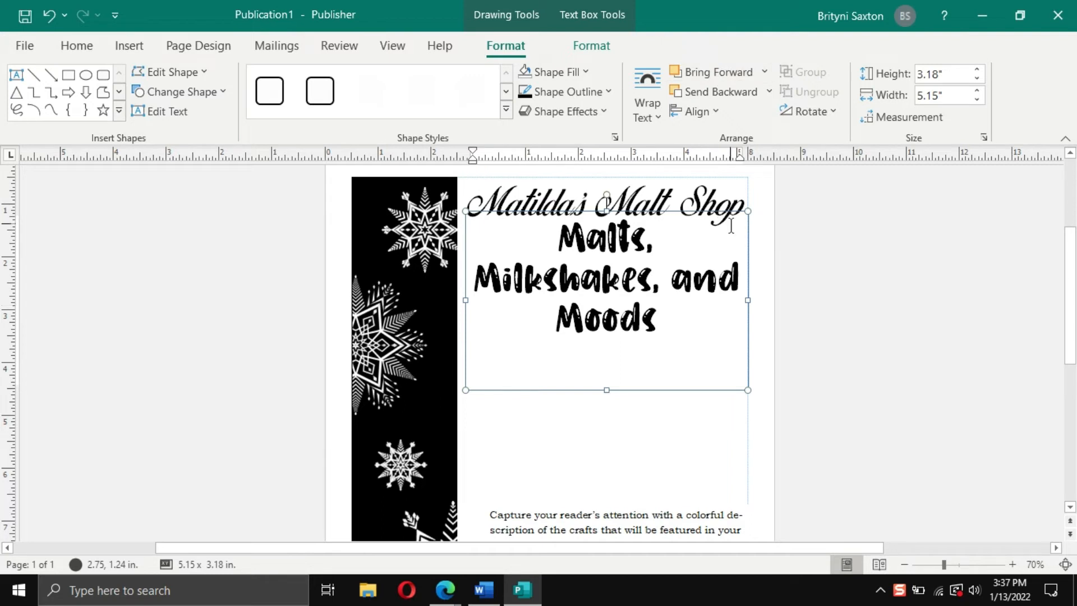
Trim the title box from its upper edge to about 2.95 in. high and move it down to about 2.23 in. from the page top
{"action": "left_click", "coordinate": [607, 208]}
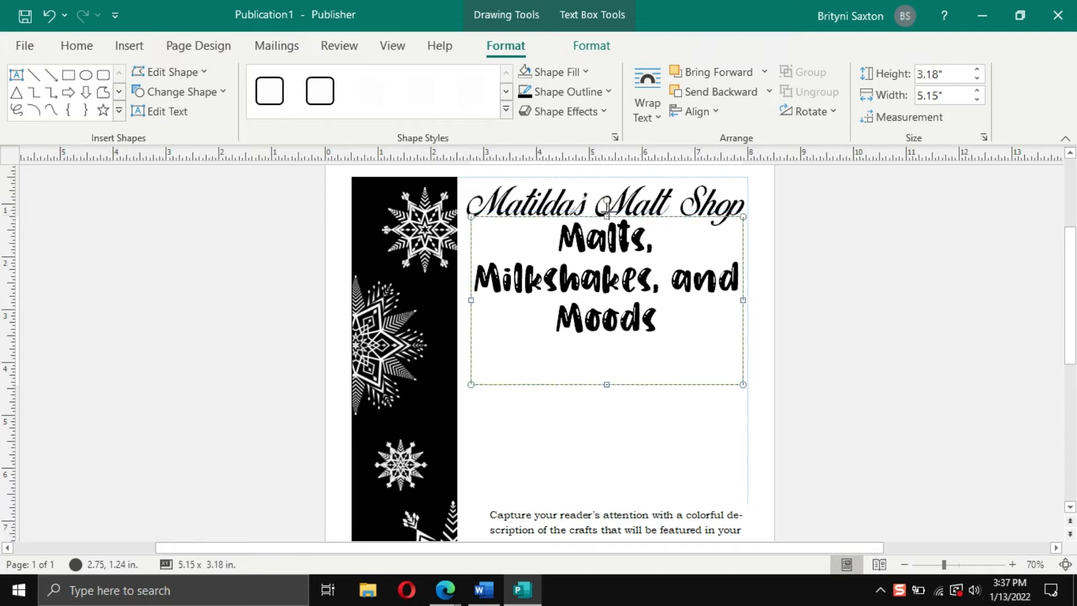
{"action": "left_click_drag", "start_coordinate": [606, 210], "coordinate": [606, 223]}
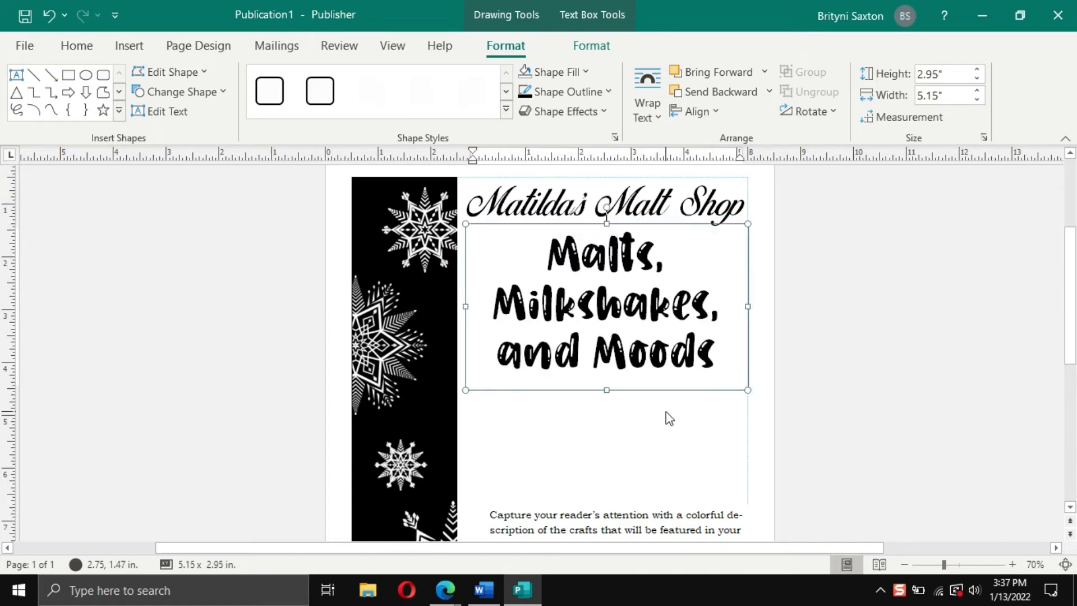
{"action": "left_click", "coordinate": [656, 384]}
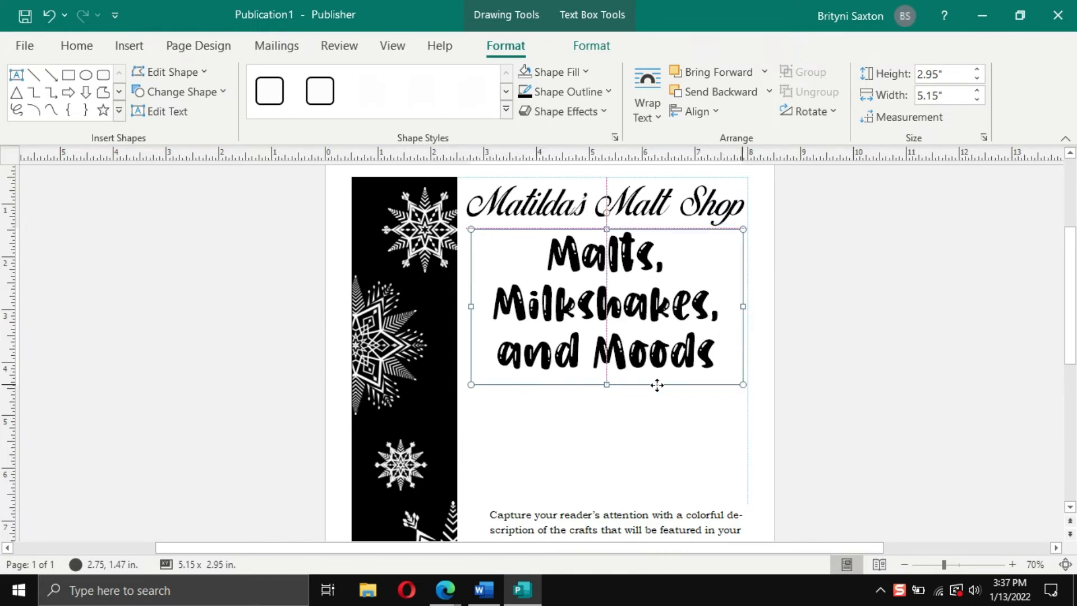
{"action": "left_click_drag", "start_coordinate": [657, 384], "coordinate": [657, 426]}
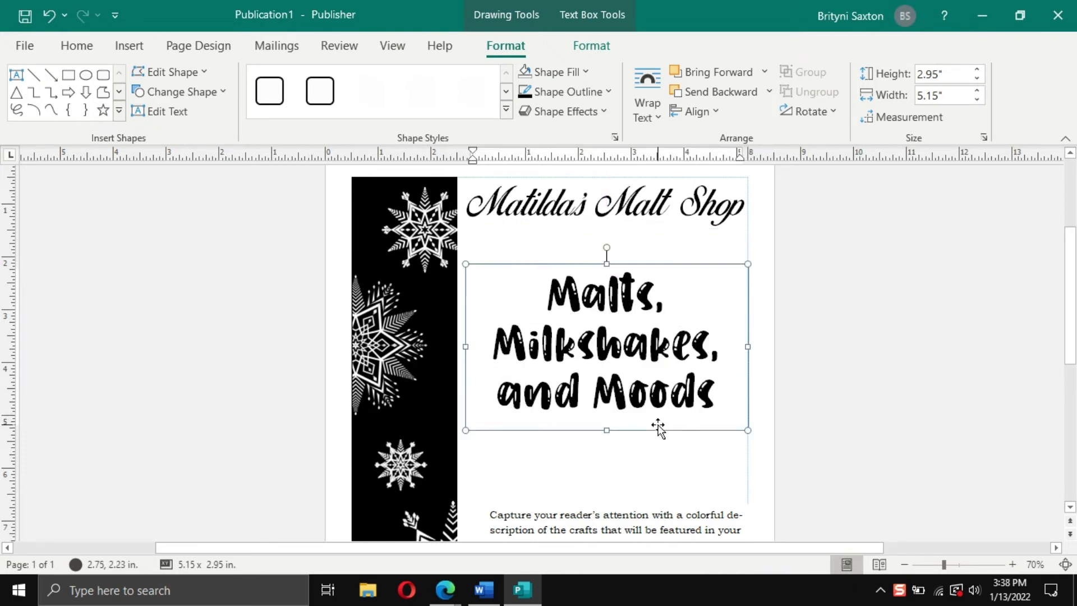
{"action": "left_click", "coordinate": [764, 413]}
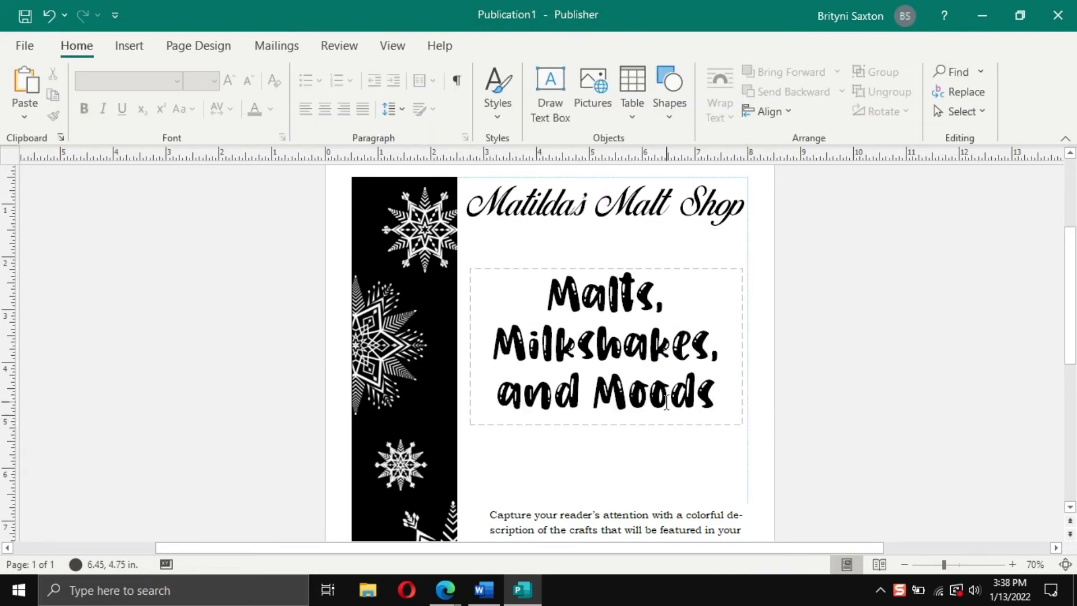
Delete the craft description placeholder text box below the title
{"action": "scroll", "coordinate": [672, 474], "scroll_direction": "down", "scroll_amount": 2}
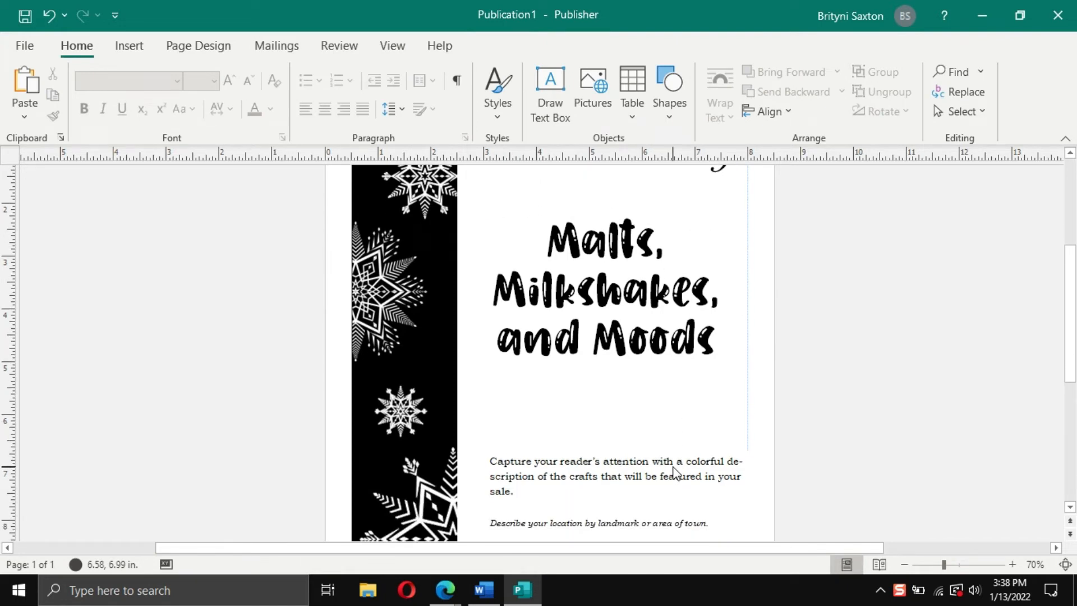
{"action": "scroll", "coordinate": [673, 474], "scroll_direction": "down", "scroll_amount": 3}
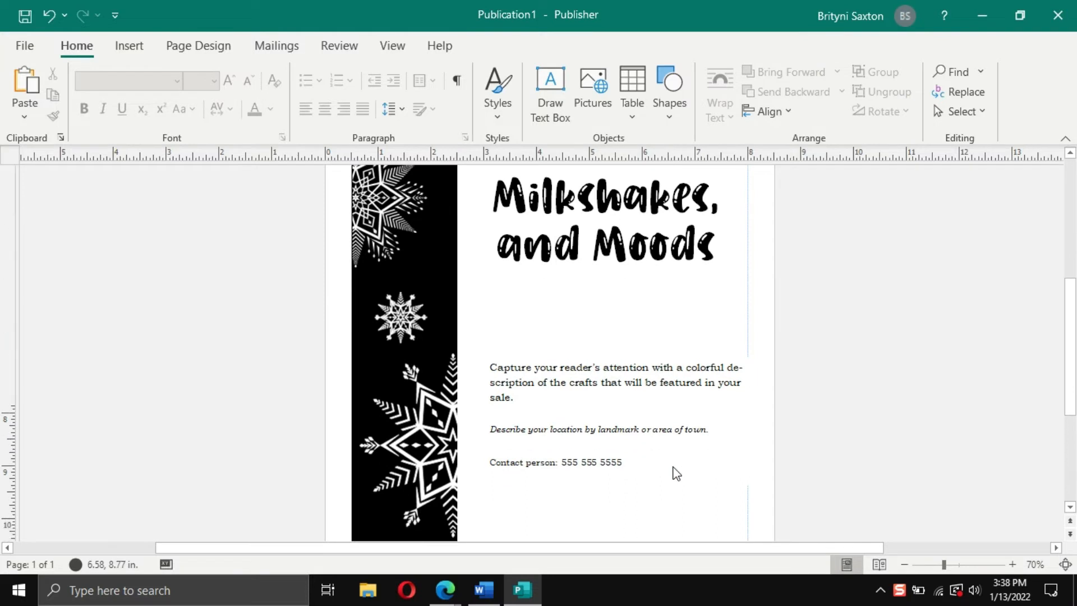
{"action": "scroll", "coordinate": [675, 474], "scroll_direction": "down", "scroll_amount": 1}
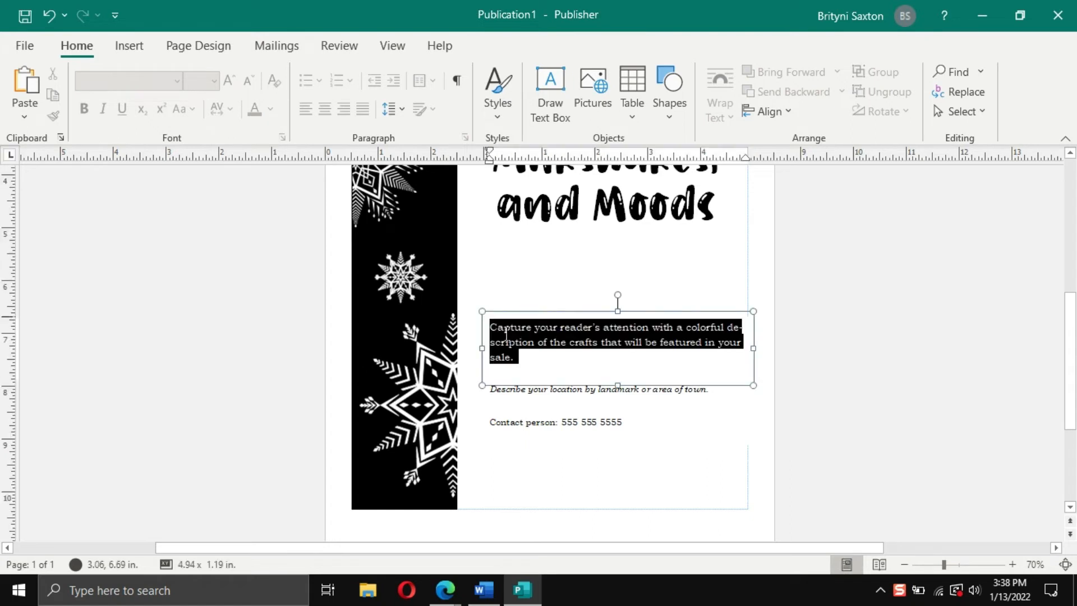
{"action": "left_click", "coordinate": [586, 352]}
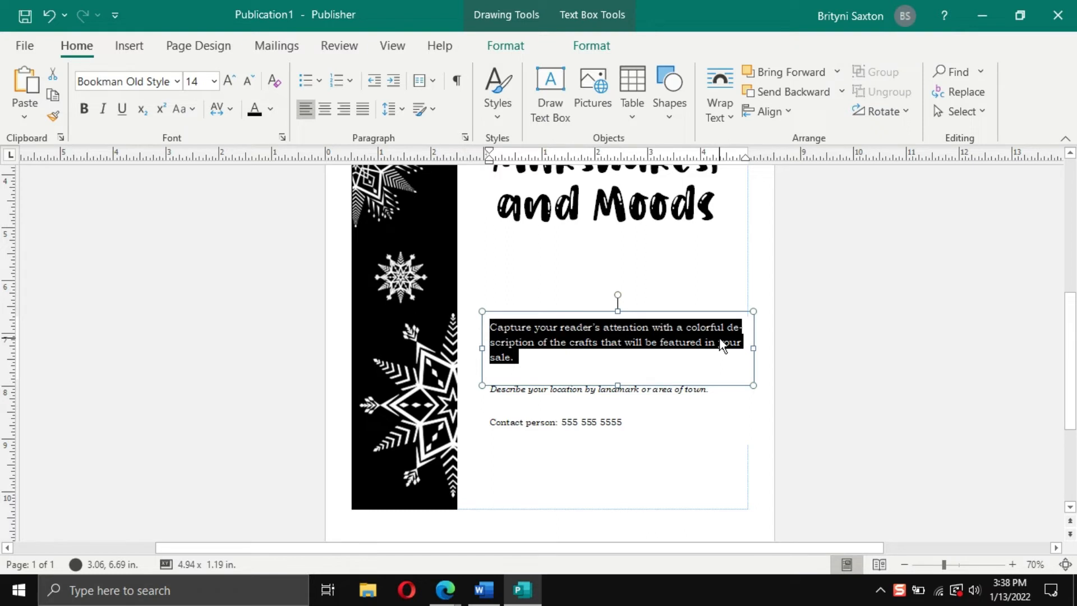
{"action": "left_click", "coordinate": [535, 312]}
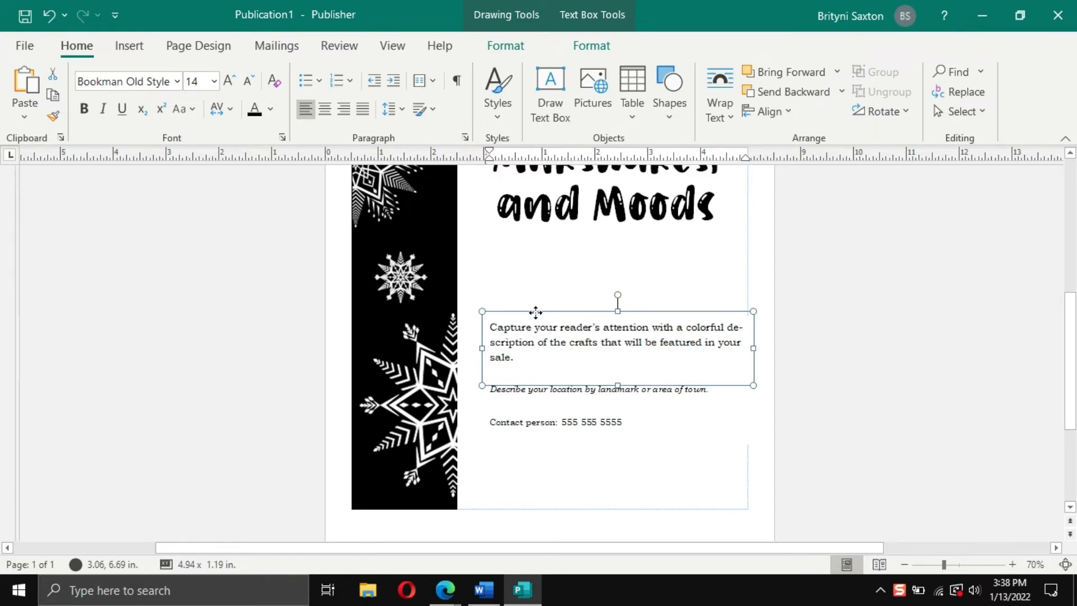
{"action": "left_click", "coordinate": [535, 312]}
{"action": "key", "text": "Delete"}
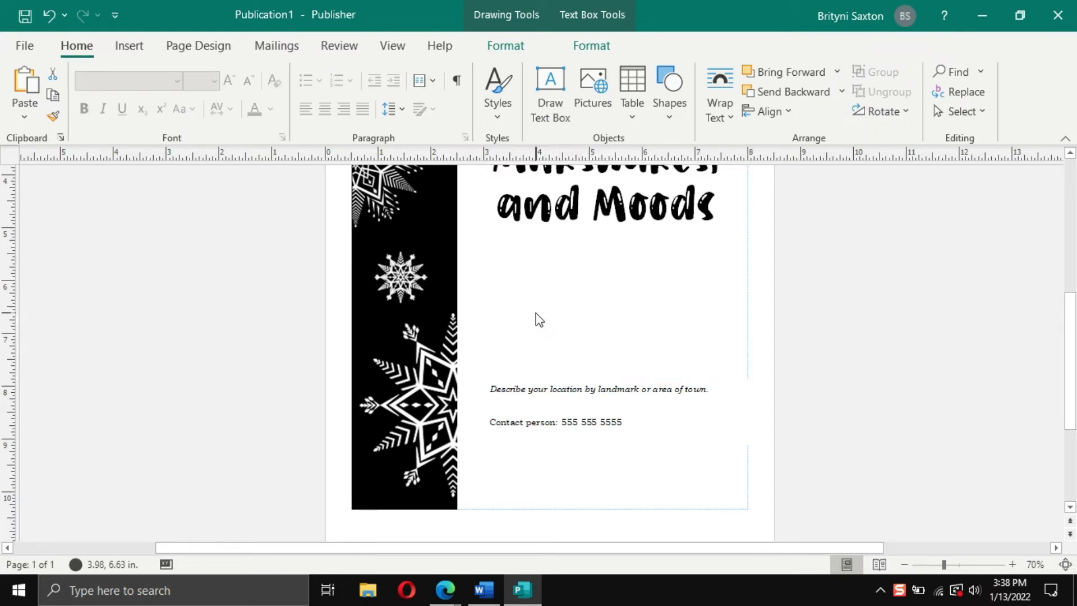
Delete the location description and contact person text boxes in the lower part of the flyer
{"action": "left_click", "coordinate": [528, 386]}
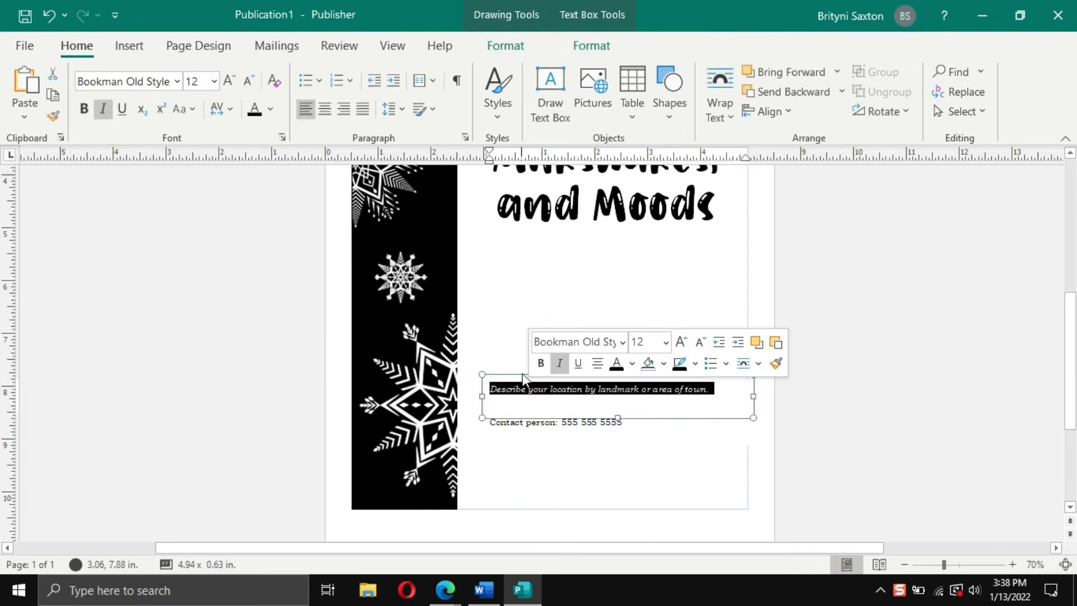
{"action": "left_click", "coordinate": [524, 381]}
{"action": "key", "text": "Delete"}
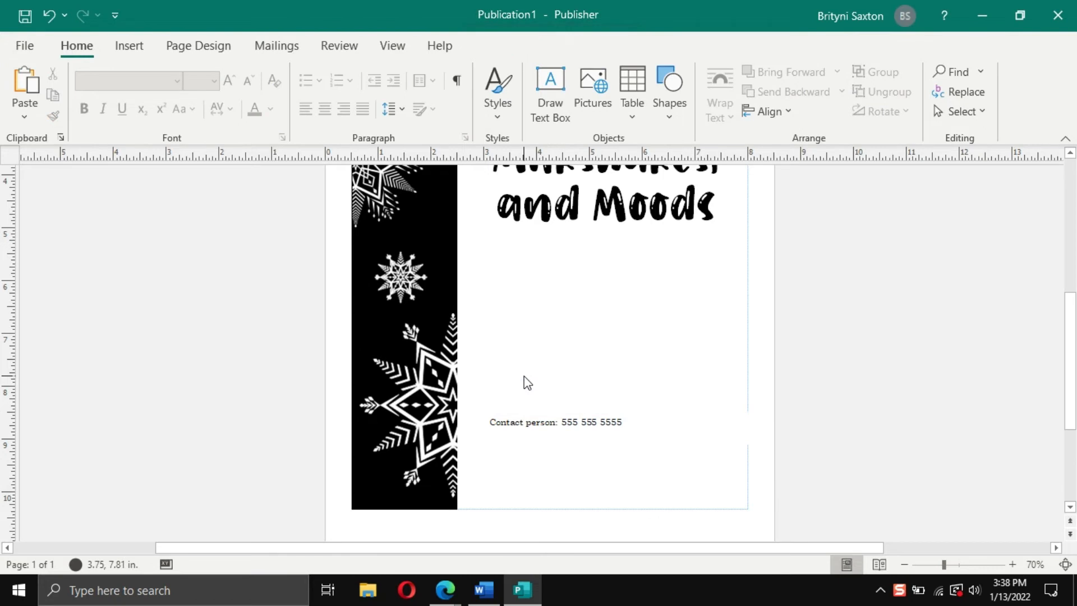
{"action": "left_click", "coordinate": [563, 425]}
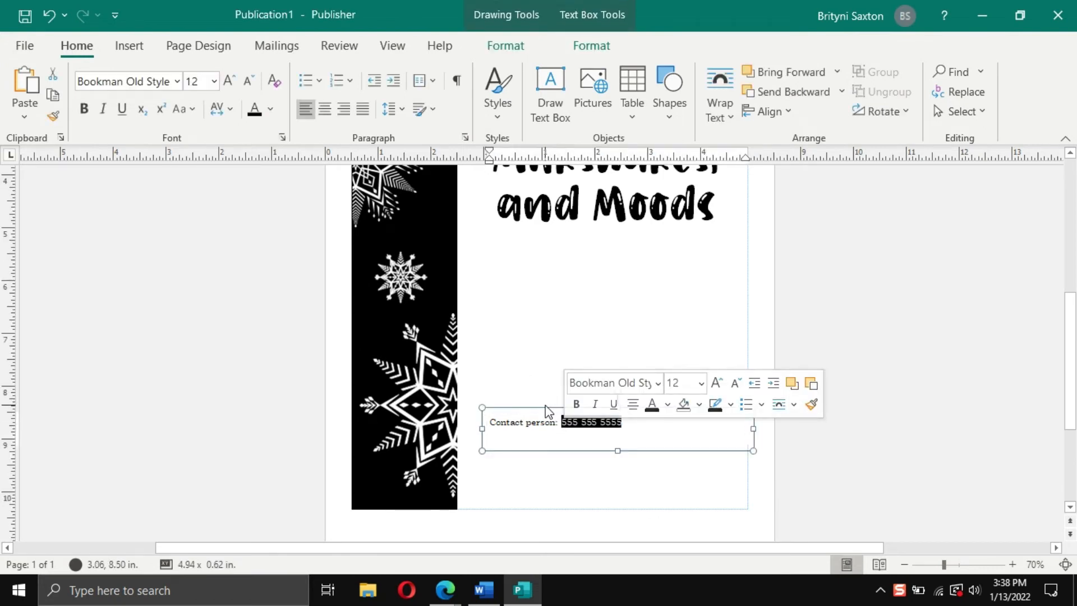
{"action": "left_click", "coordinate": [546, 408]}
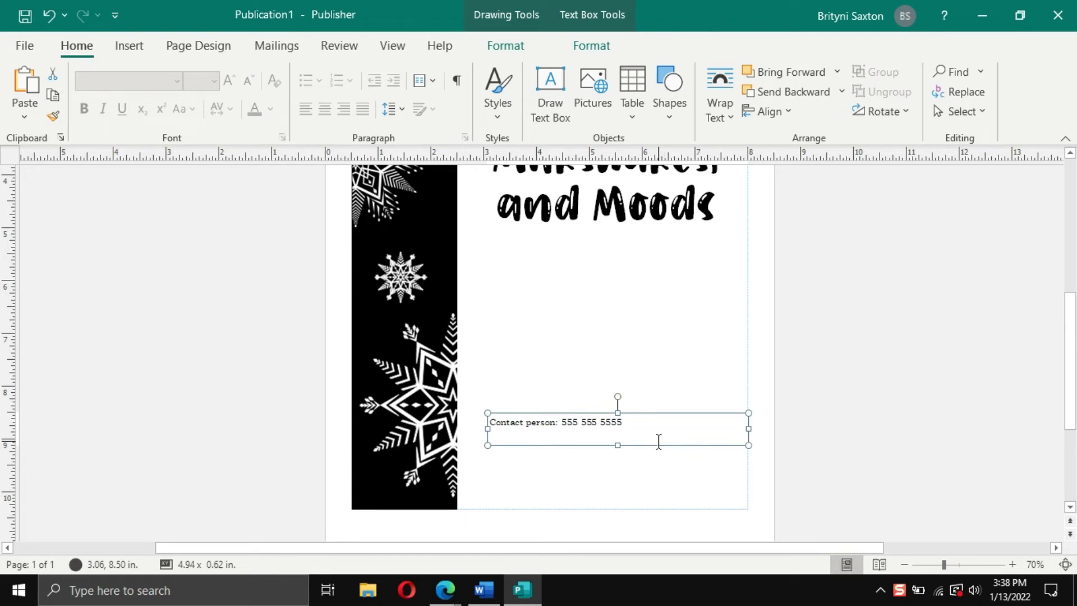
{"action": "key", "text": "Delete"}
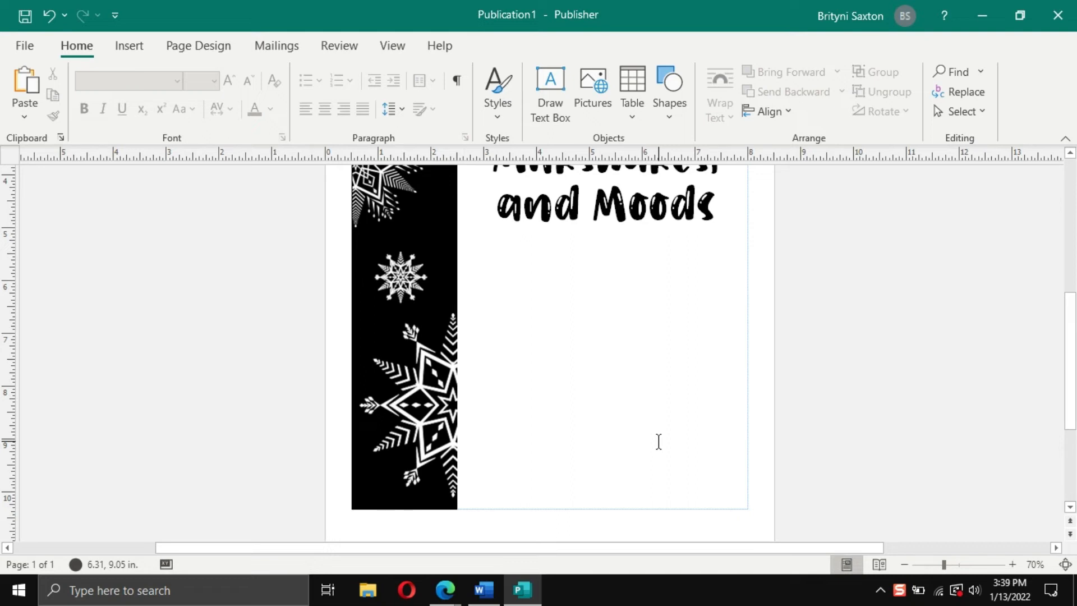
Ungroup the black snowflake banner running along the side of the flyer
{"action": "scroll", "coordinate": [658, 442], "scroll_direction": "up", "scroll_amount": 8}
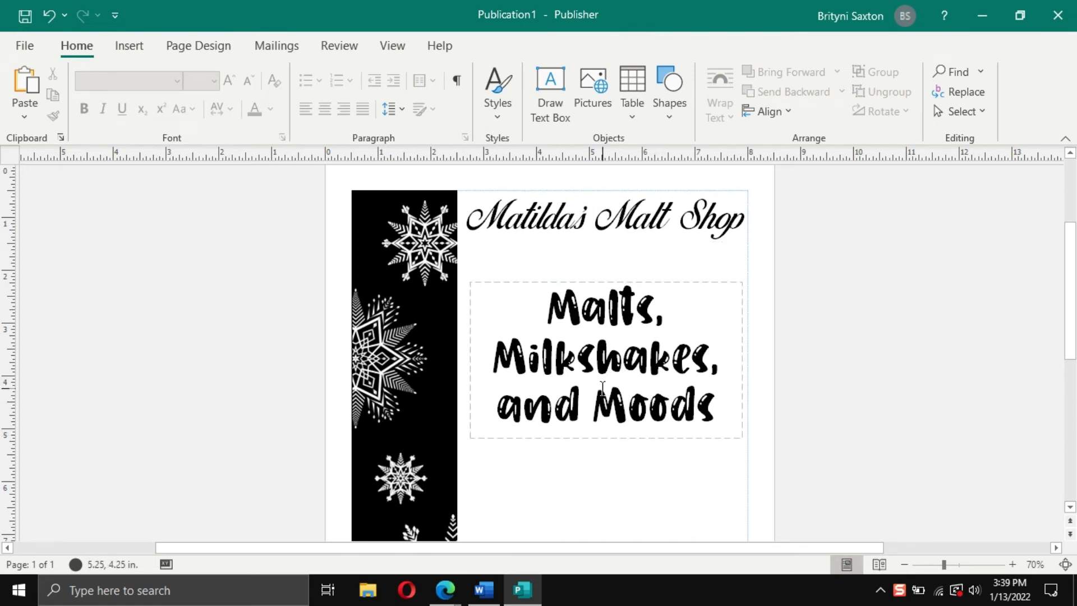
{"action": "scroll", "coordinate": [603, 388], "scroll_direction": "down", "scroll_amount": 5}
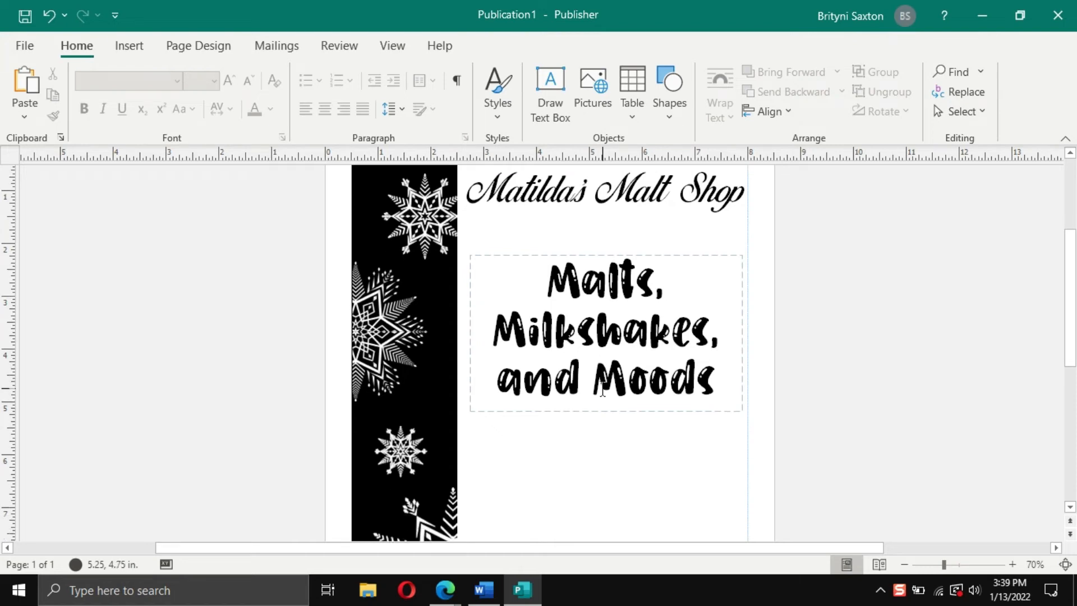
{"action": "scroll", "coordinate": [602, 388], "scroll_direction": "down", "scroll_amount": 2}
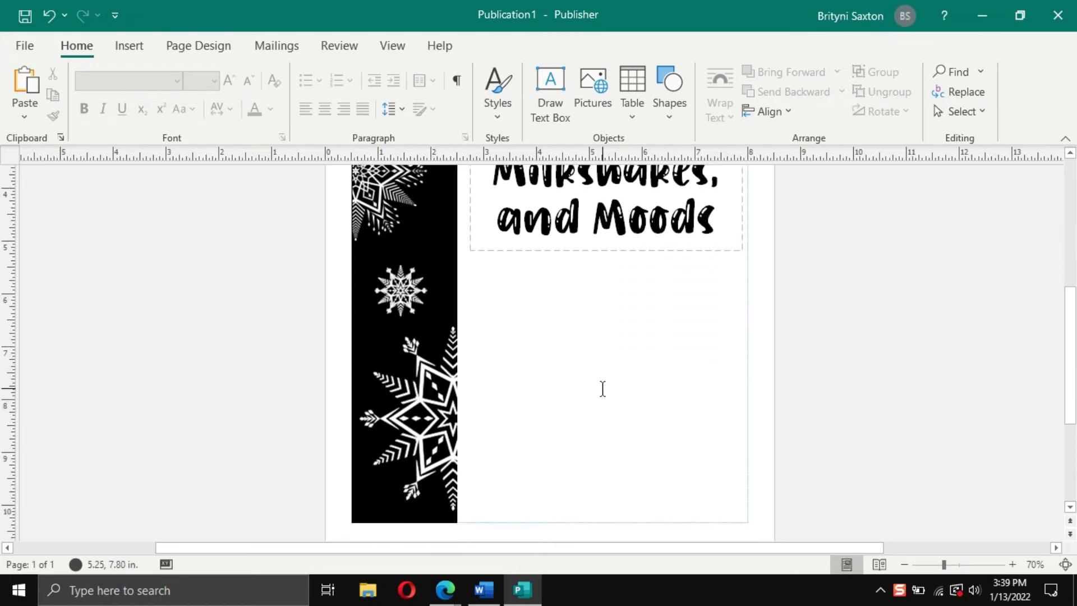
{"action": "scroll", "coordinate": [603, 388], "scroll_direction": "up", "scroll_amount": 4}
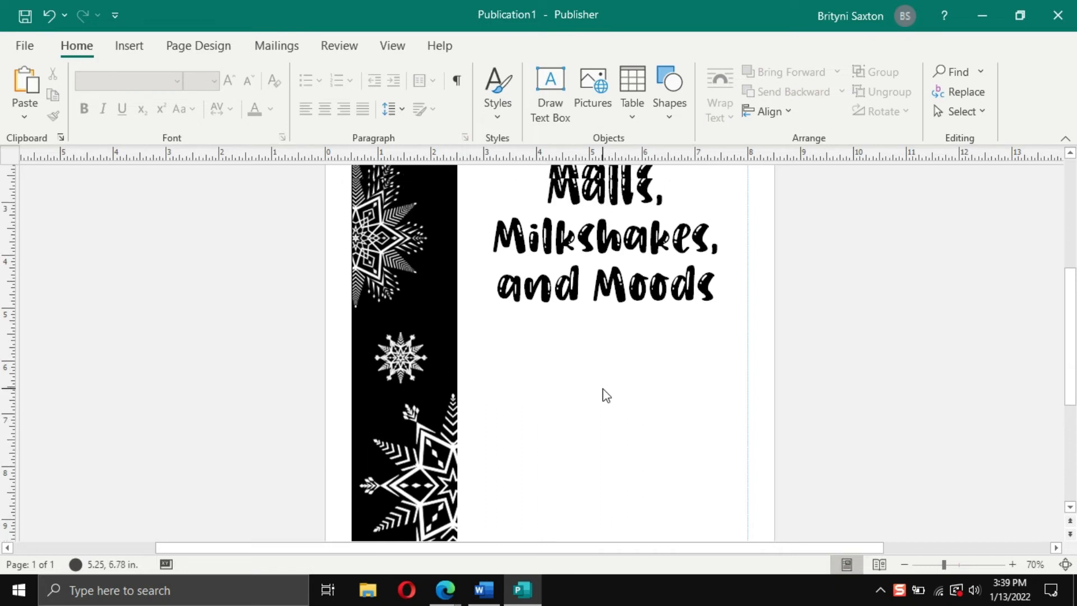
{"action": "scroll", "coordinate": [604, 395], "scroll_direction": "up", "scroll_amount": 2}
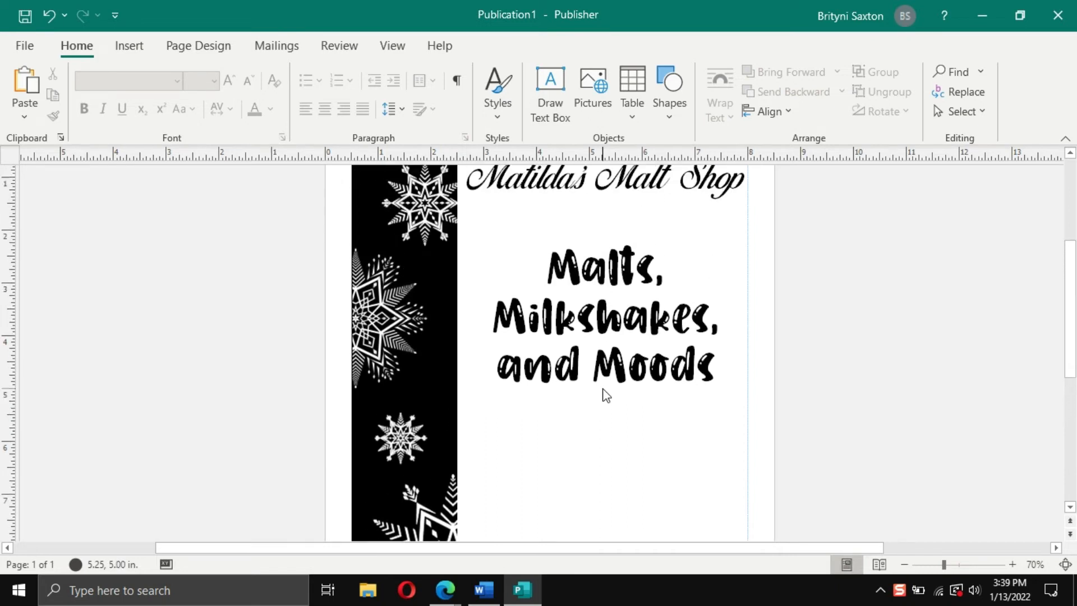
{"action": "left_click", "coordinate": [416, 237]}
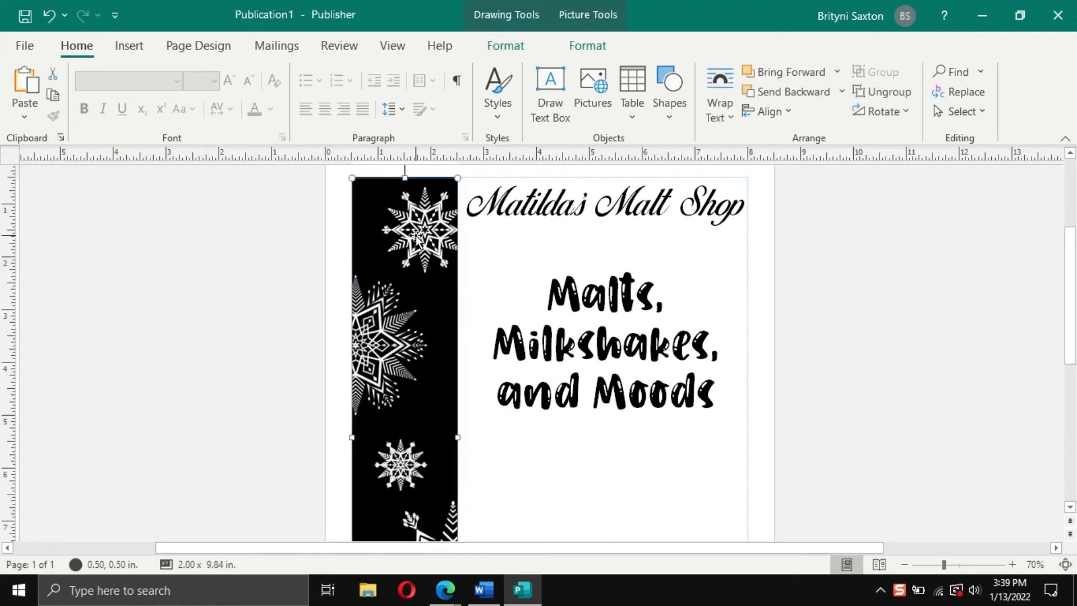
{"action": "left_click", "coordinate": [895, 96]}
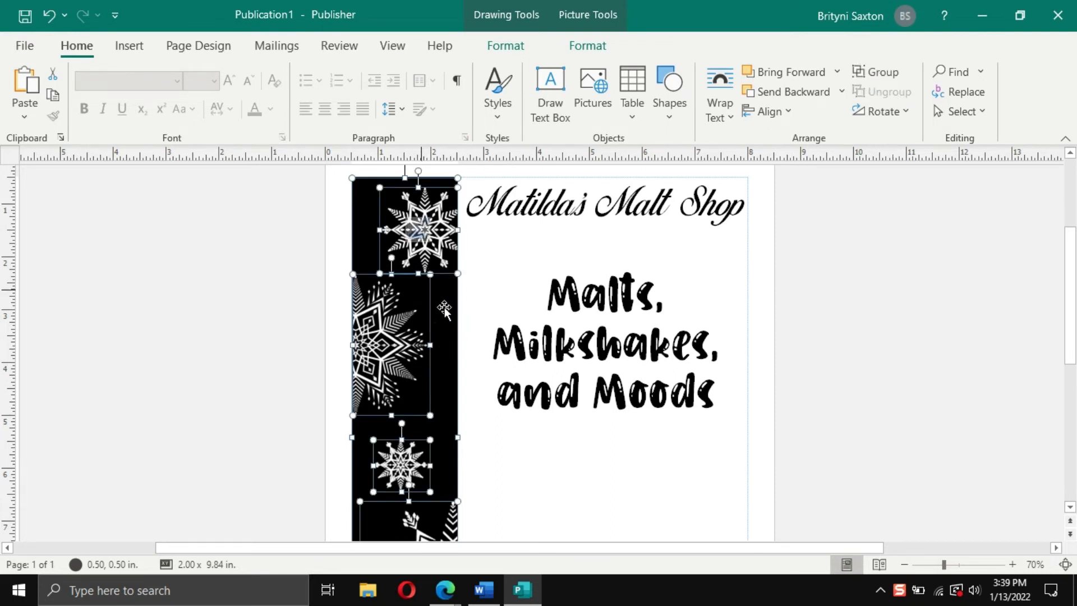
Delete all four snowflake pictures from the side banner, keeping the black rectangle
{"action": "left_click", "coordinate": [468, 254]}
{"action": "left_click", "coordinate": [429, 235]}
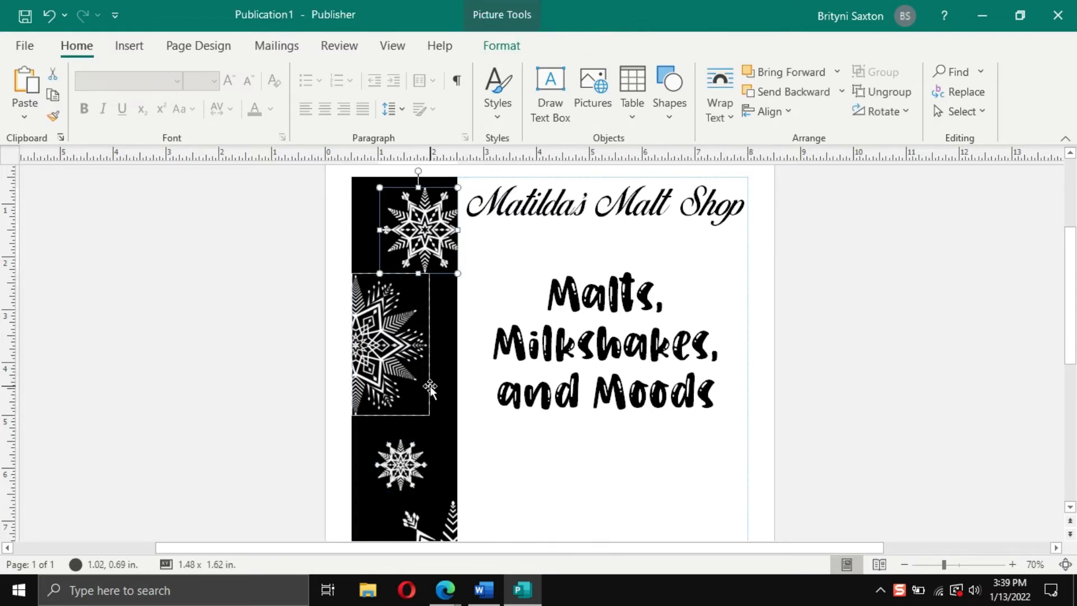
{"action": "left_click", "coordinate": [362, 348], "text": "shift"}
{"action": "left_click", "coordinate": [407, 463], "text": "shift"}
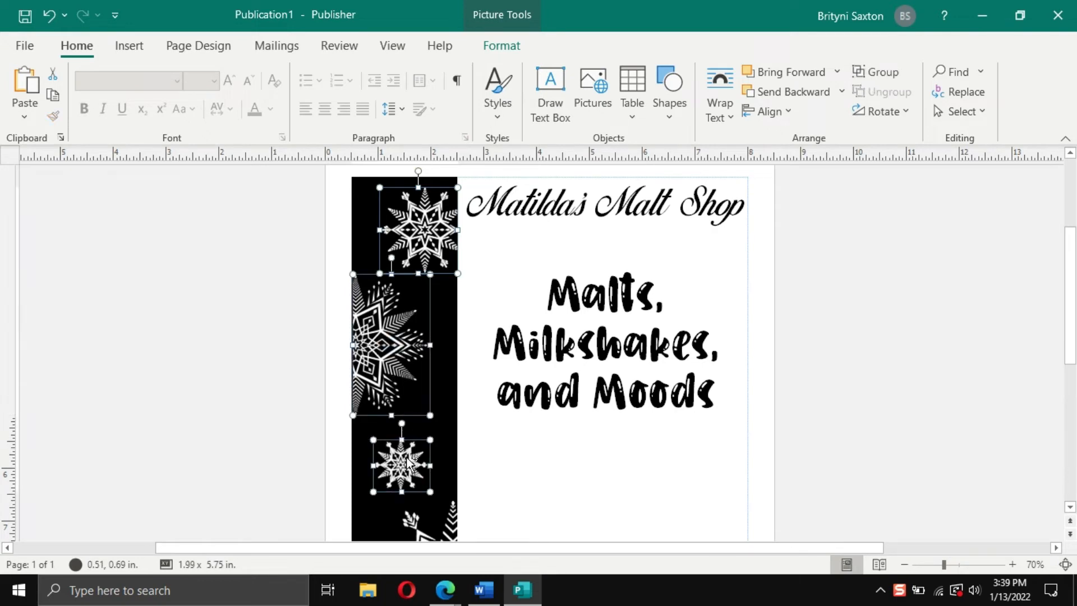
{"action": "scroll", "coordinate": [408, 463], "scroll_direction": "down", "scroll_amount": 5}
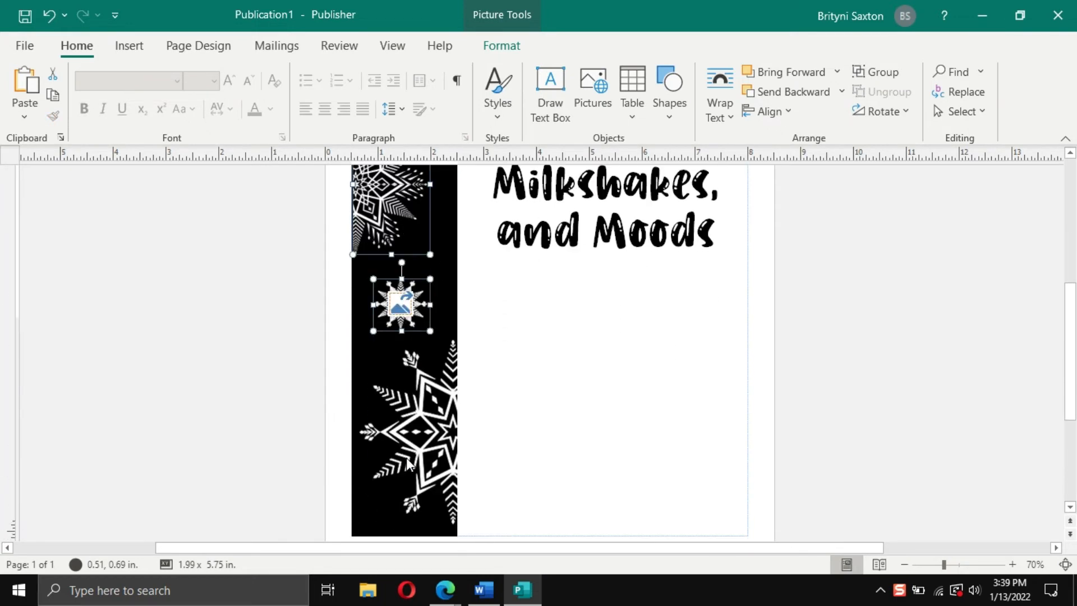
{"action": "scroll", "coordinate": [419, 399], "scroll_direction": "down", "scroll_amount": 2}
{"action": "left_click", "coordinate": [427, 382], "text": "shift"}
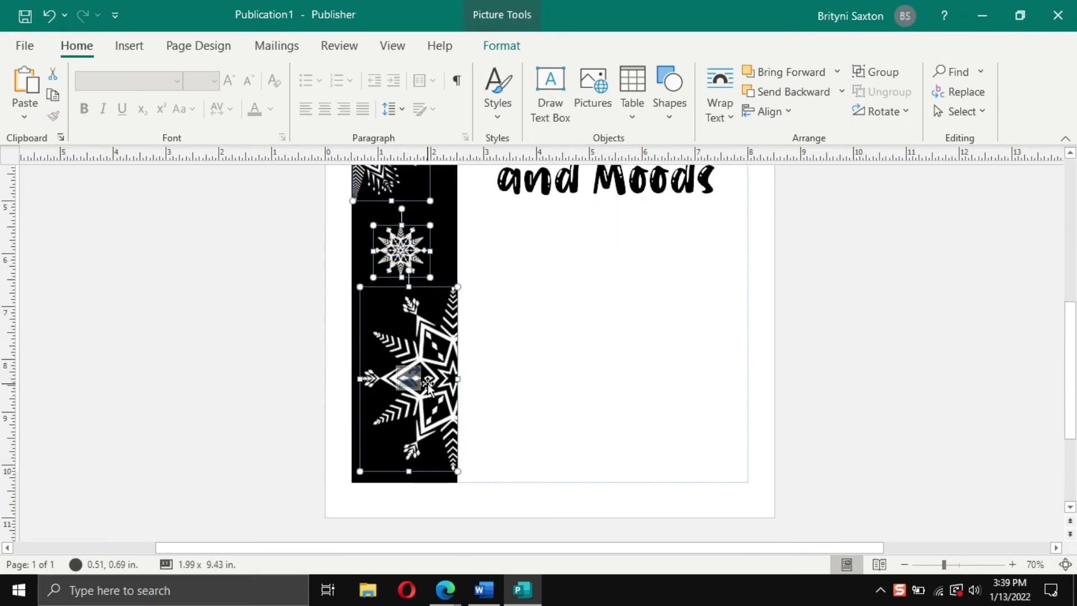
{"action": "key", "text": "Delete"}
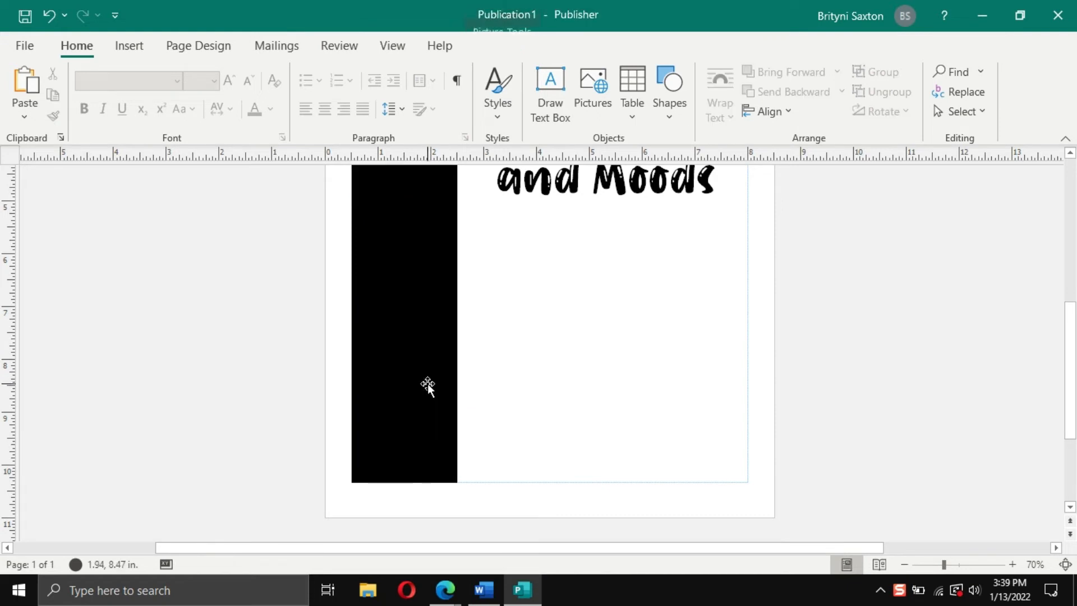
Examine the available shapes, the plain black side bar and the empty area below the title
{"action": "scroll", "coordinate": [427, 383], "scroll_direction": "up", "scroll_amount": 2}
{"action": "scroll", "coordinate": [428, 383], "scroll_direction": "up", "scroll_amount": 6}
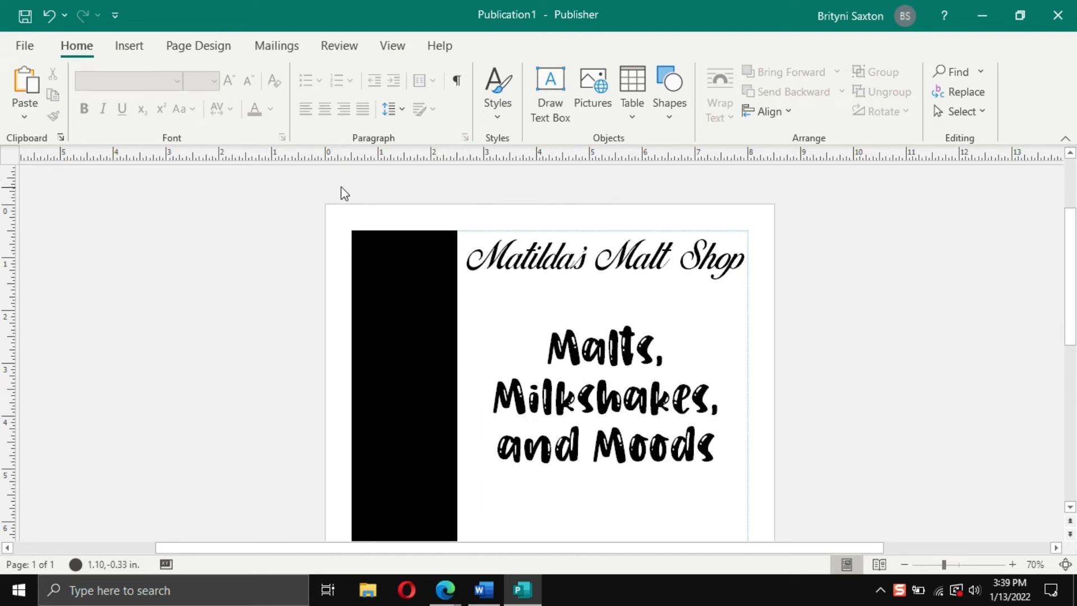
{"action": "left_click", "coordinate": [680, 121]}
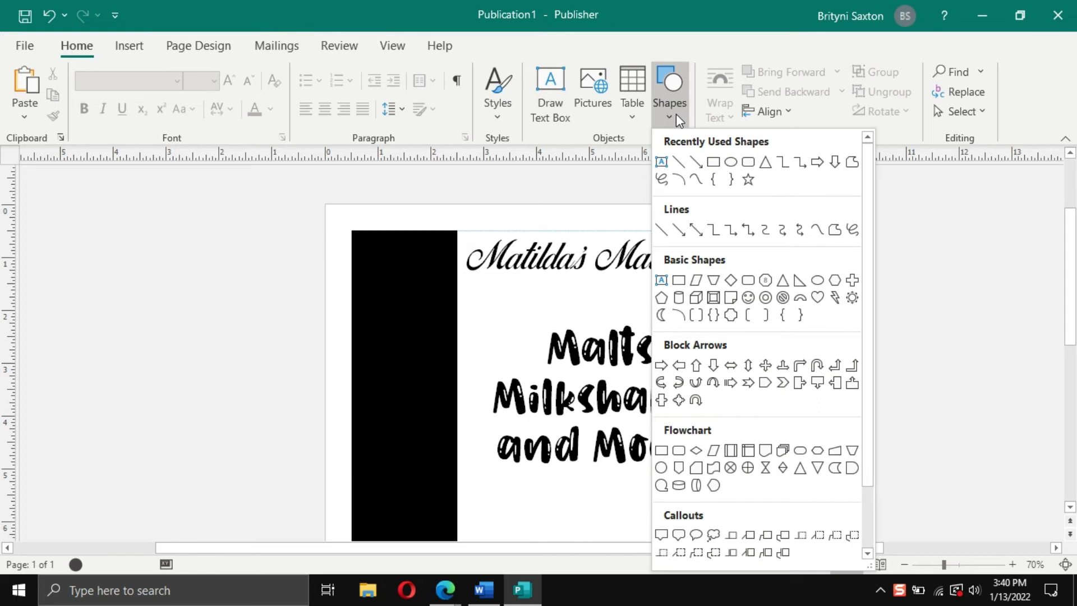
{"action": "left_click", "coordinate": [546, 189]}
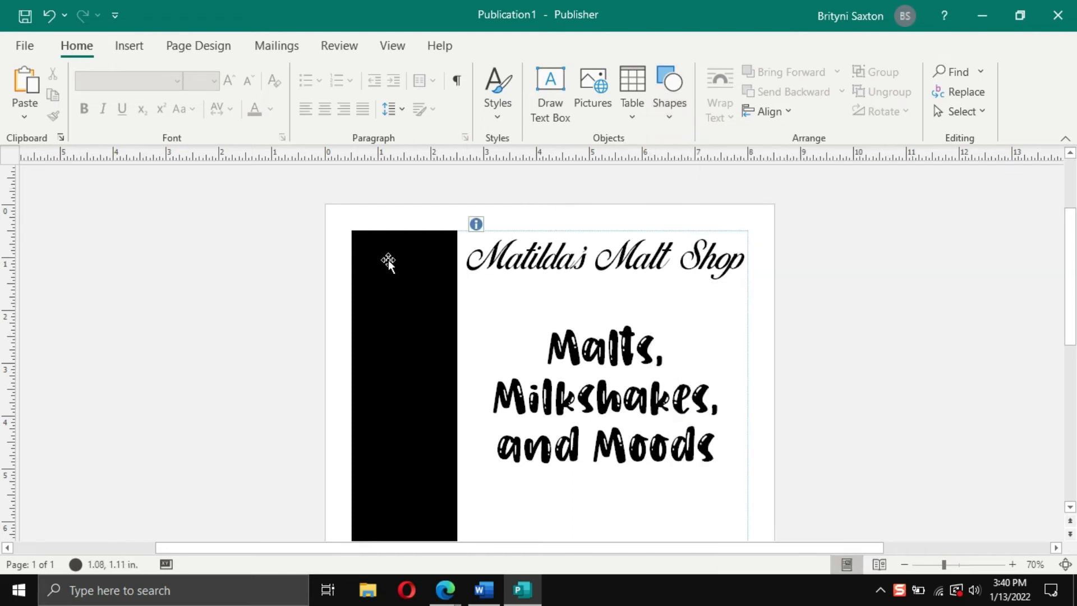
{"action": "scroll", "coordinate": [412, 258], "scroll_direction": "down", "scroll_amount": 5}
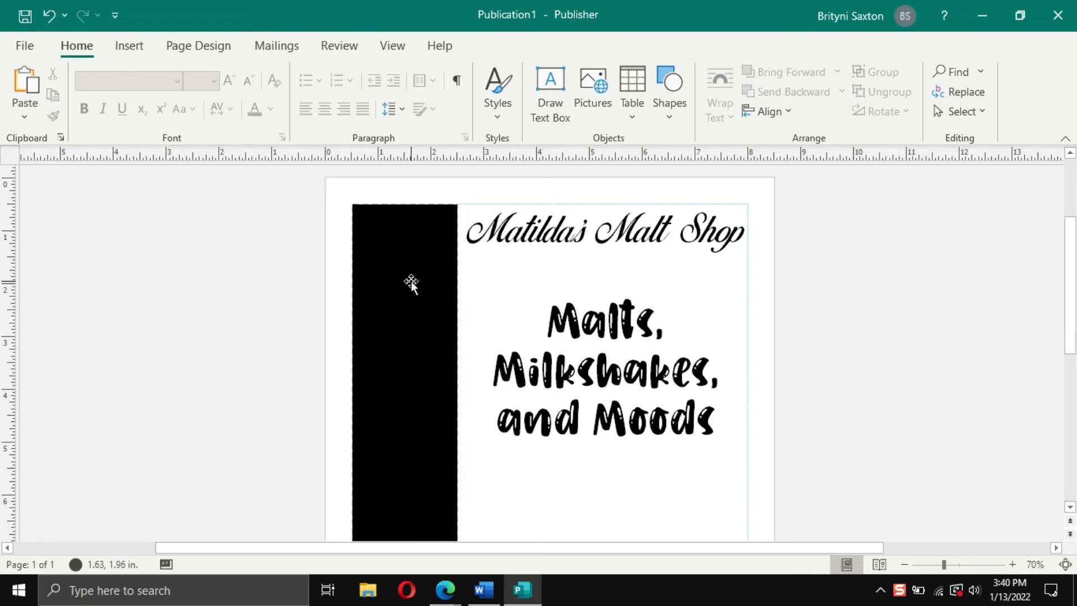
{"action": "scroll", "coordinate": [419, 384], "scroll_direction": "down", "scroll_amount": 4}
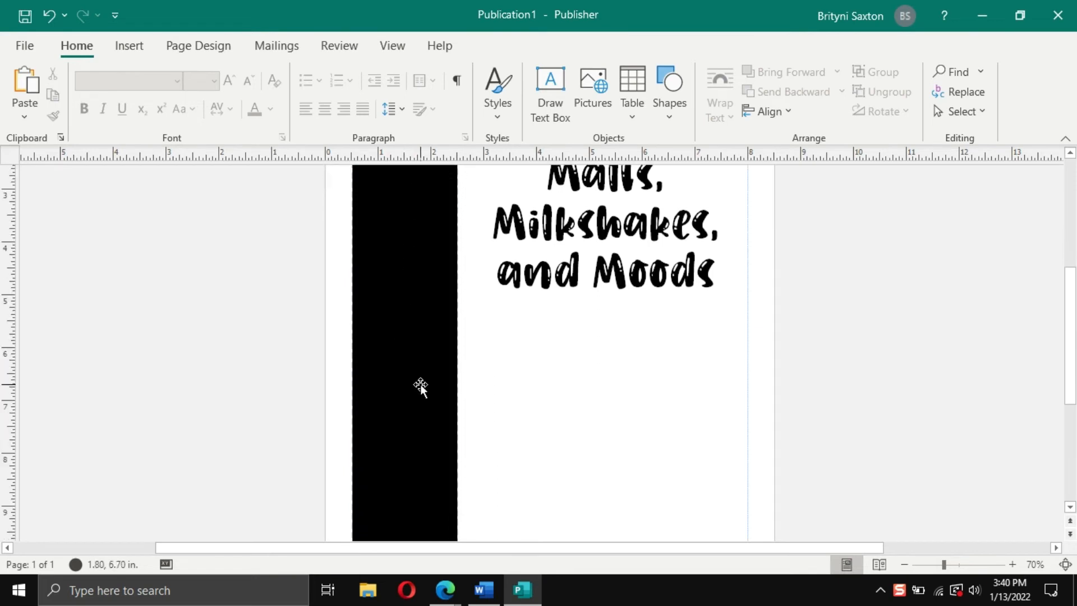
{"action": "scroll", "coordinate": [408, 359], "scroll_direction": "up", "scroll_amount": 6}
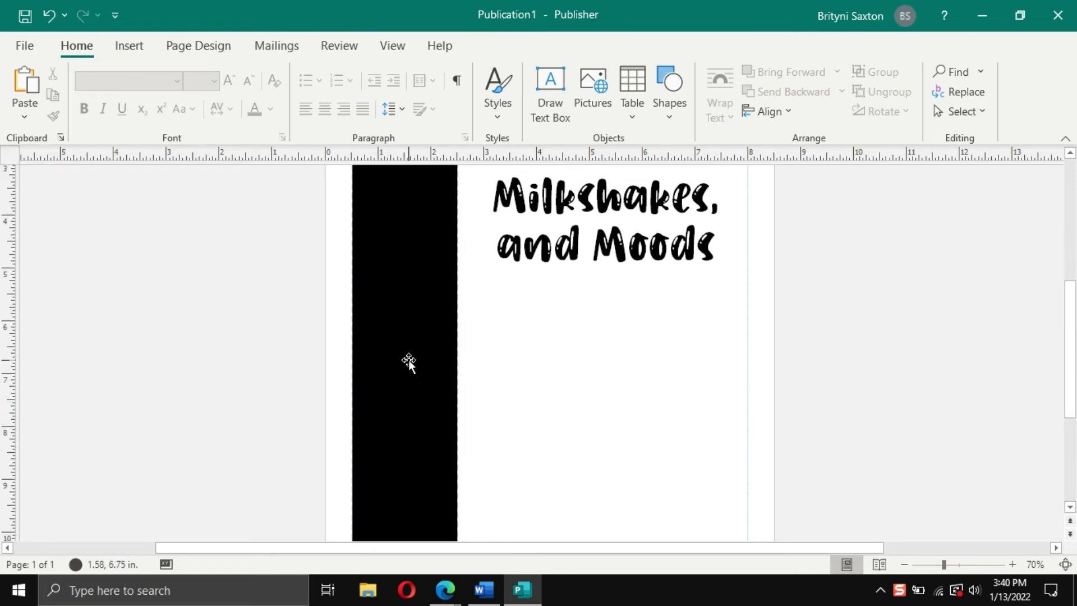
{"action": "scroll", "coordinate": [408, 358], "scroll_direction": "up", "scroll_amount": 3}
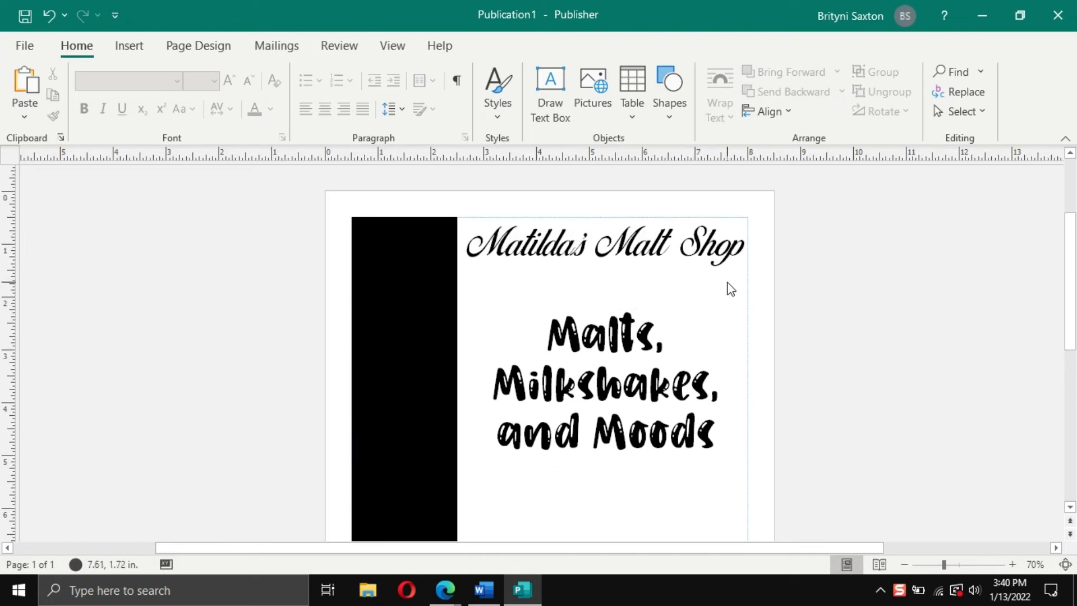
{"action": "scroll", "coordinate": [730, 289], "scroll_direction": "down", "scroll_amount": 8}
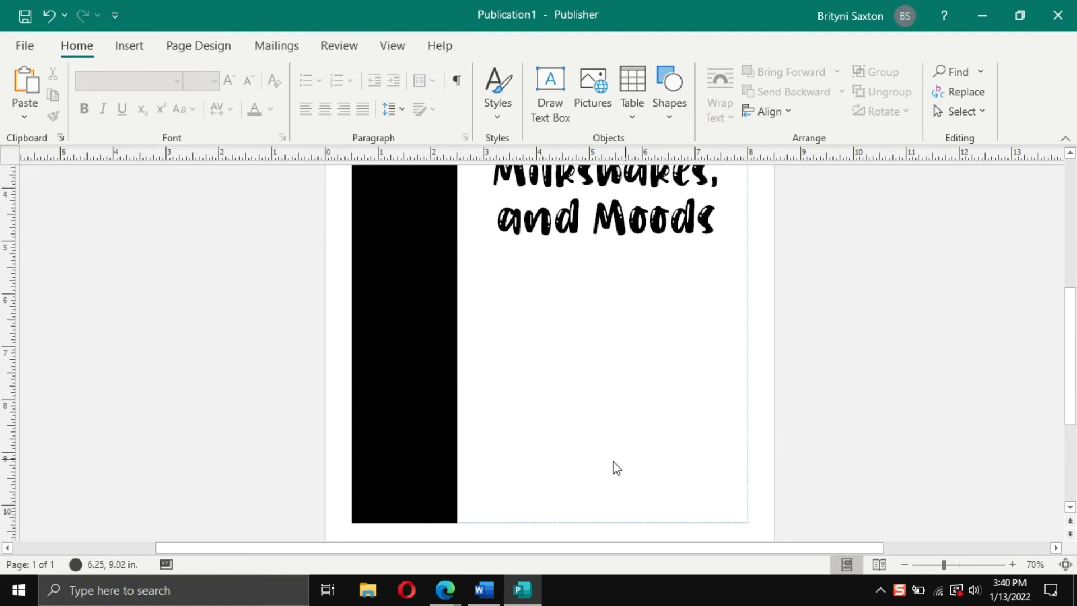
{"action": "scroll", "coordinate": [533, 430], "scroll_direction": "up", "scroll_amount": 10}
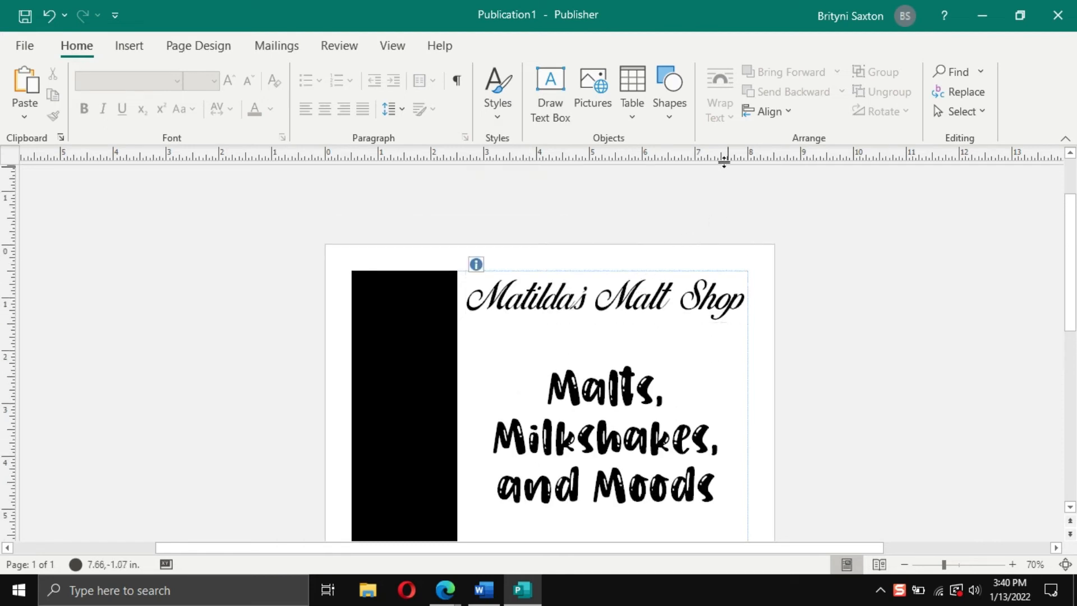
Insert a table with one column and five rows on the flyer
{"action": "left_click", "coordinate": [644, 123]}
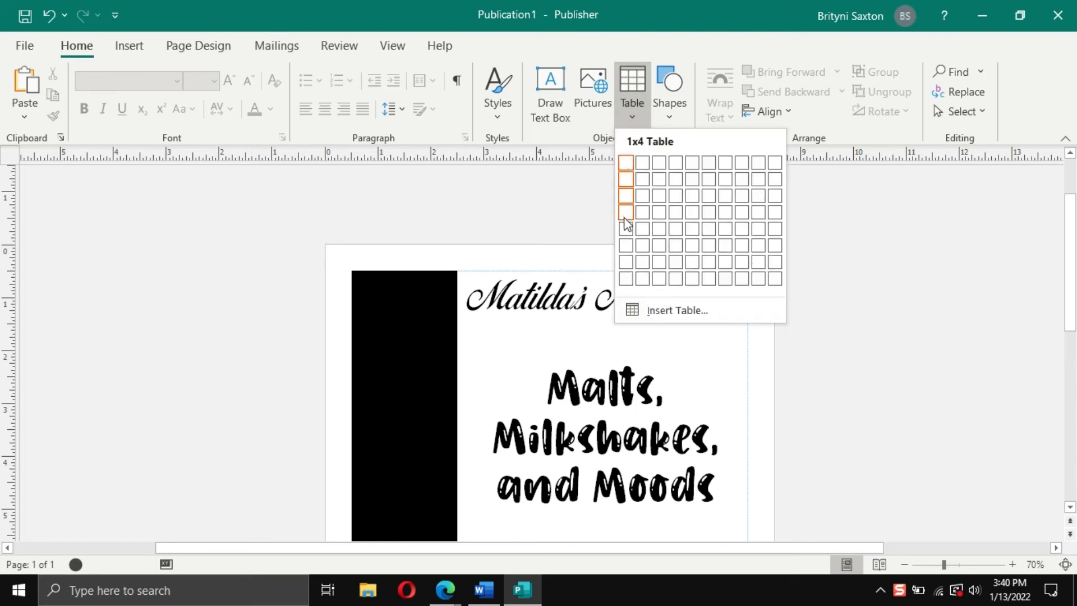
{"action": "left_click", "coordinate": [626, 236]}
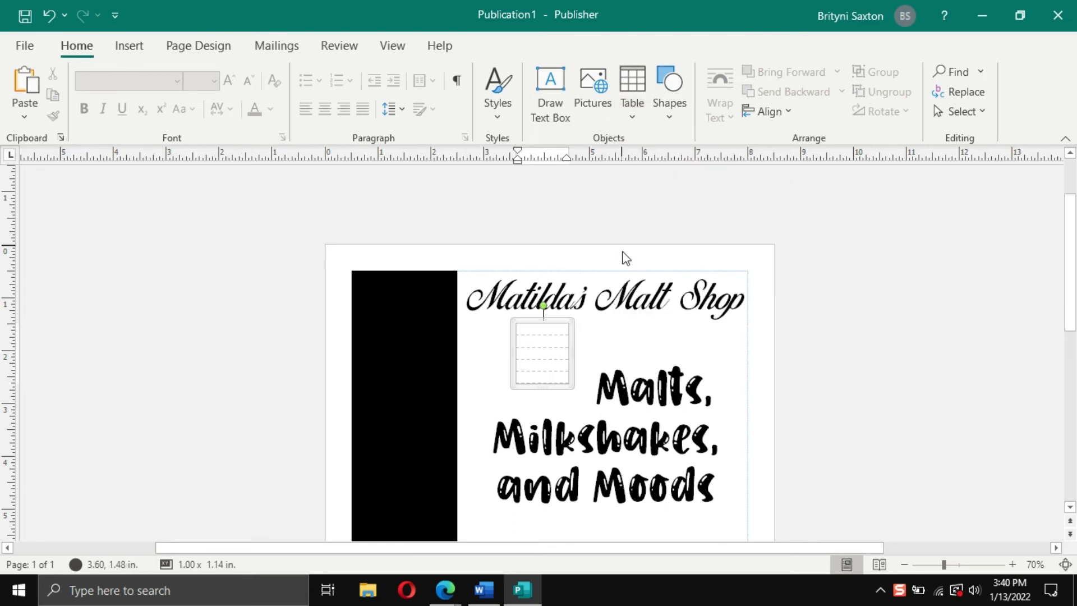
{"action": "scroll", "coordinate": [600, 329], "scroll_direction": "down", "scroll_amount": 1}
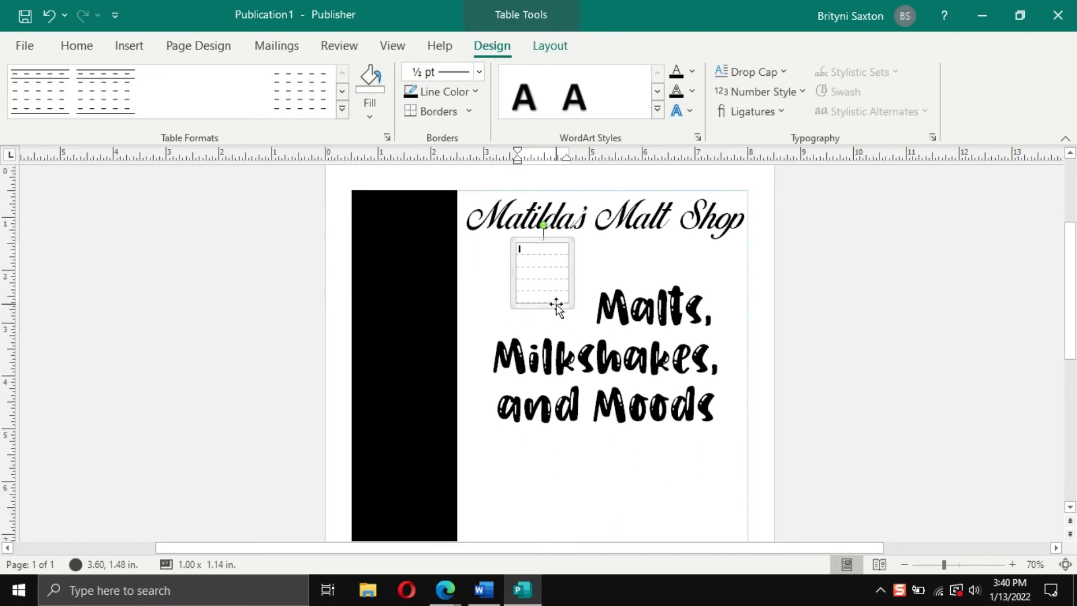
Move the table onto the black side bar and enlarge it to about 1.39 x 7.92 in
{"action": "left_click_drag", "start_coordinate": [557, 303], "coordinate": [408, 274]}
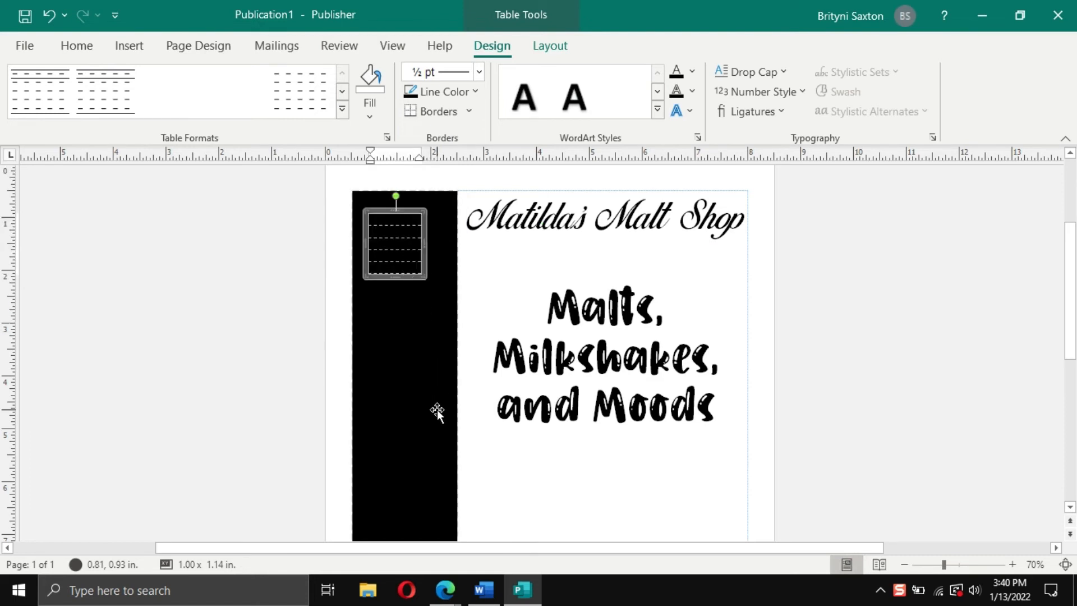
{"action": "left_click", "coordinate": [392, 279]}
{"action": "left_click_drag", "start_coordinate": [392, 278], "coordinate": [436, 487]}
{"action": "scroll", "coordinate": [444, 481], "scroll_direction": "down", "scroll_amount": 5}
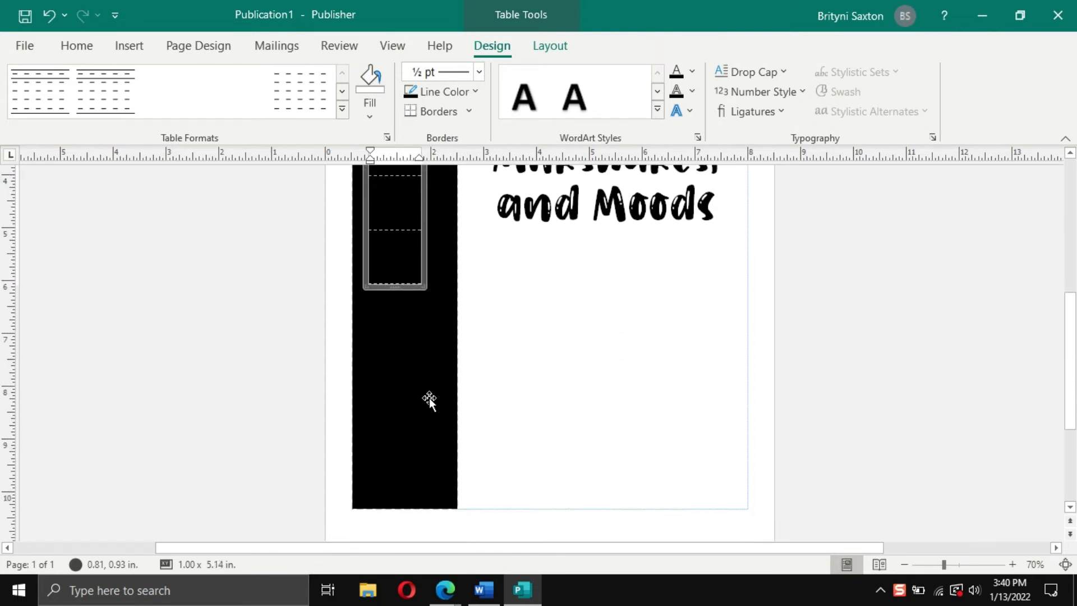
{"action": "left_click", "coordinate": [392, 283]}
{"action": "left_click_drag", "start_coordinate": [391, 283], "coordinate": [425, 435]}
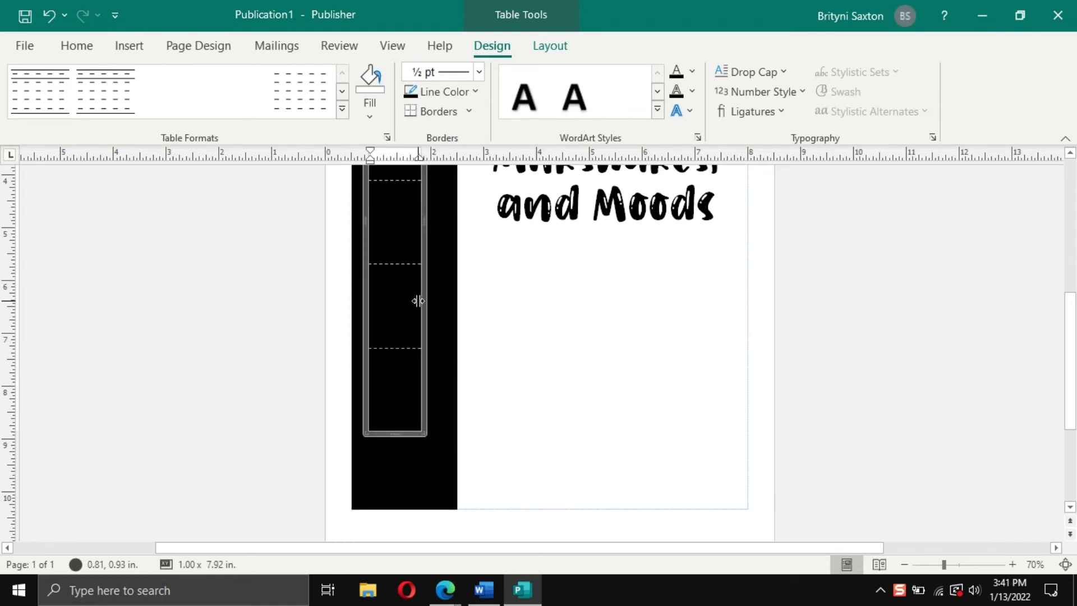
{"action": "left_click_drag", "start_coordinate": [423, 303], "coordinate": [444, 305]}
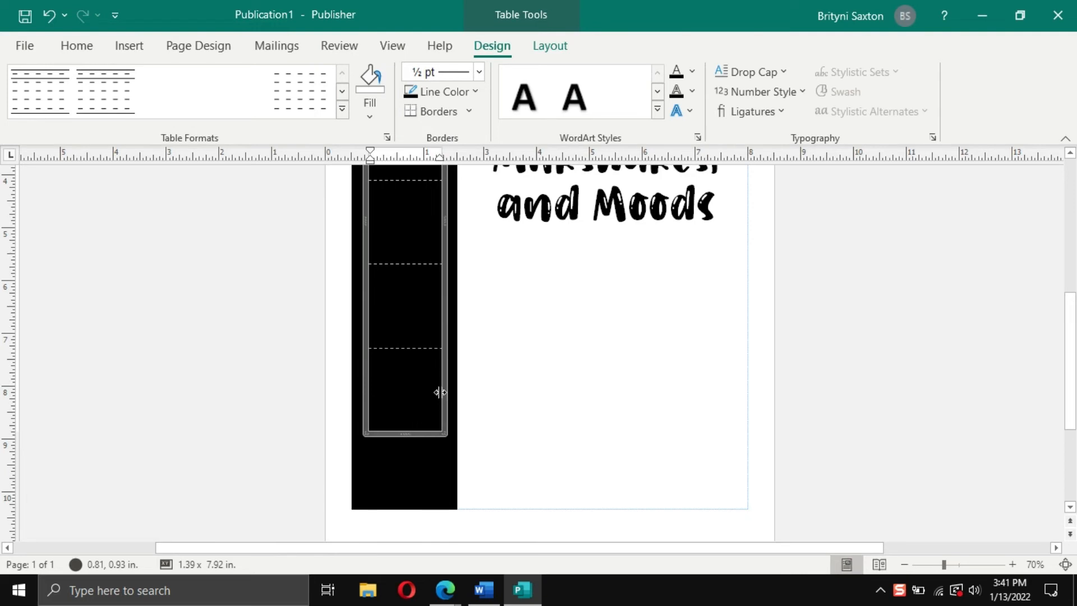
Fill the table's first cell with purple
{"action": "scroll", "coordinate": [406, 421], "scroll_direction": "up", "scroll_amount": 5}
{"action": "scroll", "coordinate": [408, 421], "scroll_direction": "up", "scroll_amount": 2}
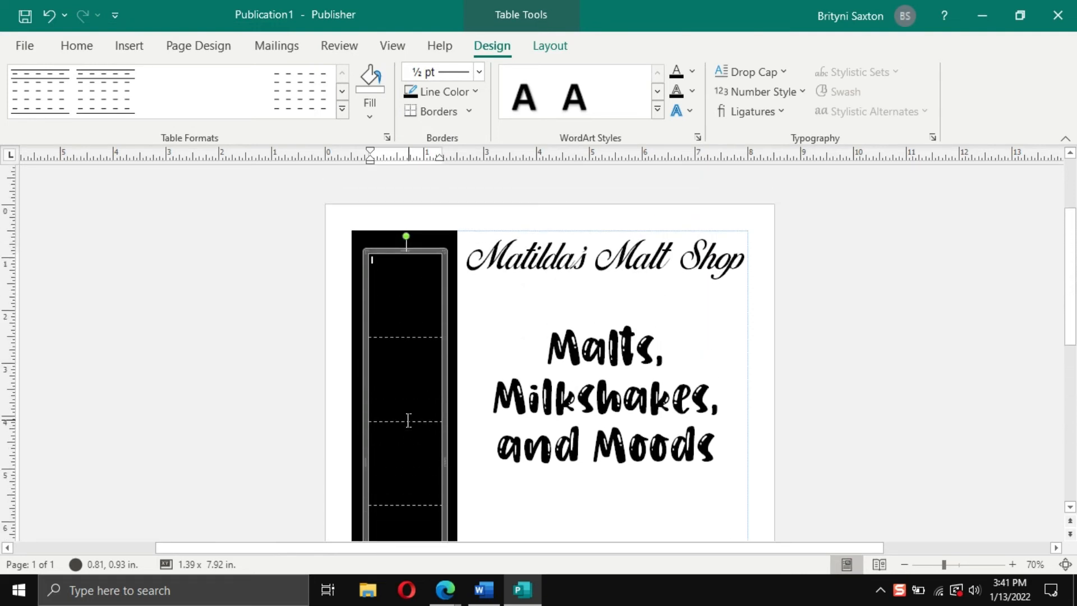
{"action": "left_click", "coordinate": [405, 298]}
{"action": "left_click", "coordinate": [375, 109]}
{"action": "left_click", "coordinate": [450, 162]}
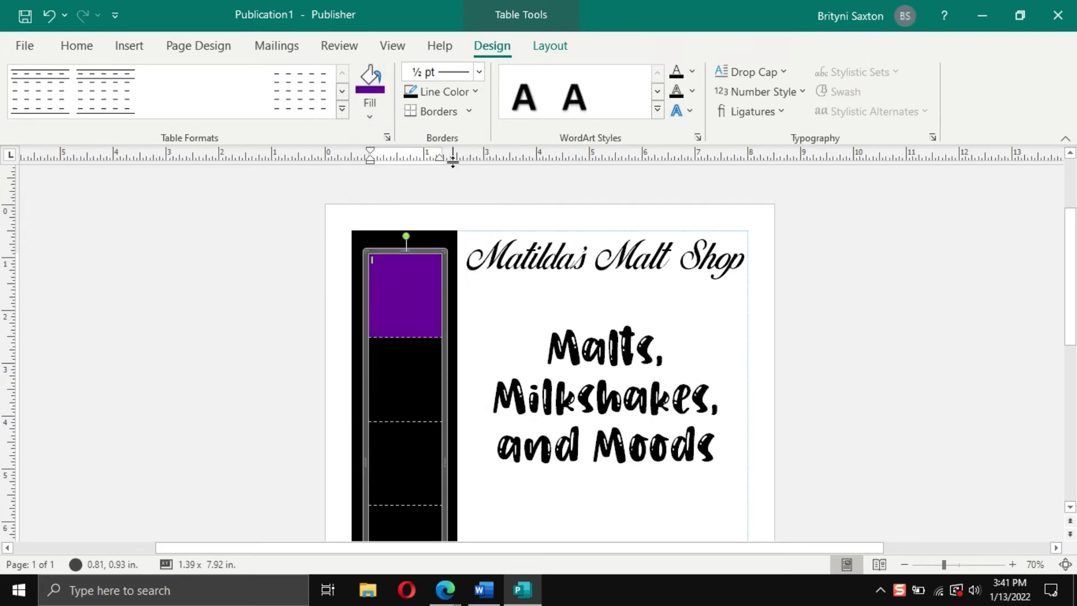
{"action": "left_click", "coordinate": [543, 216]}
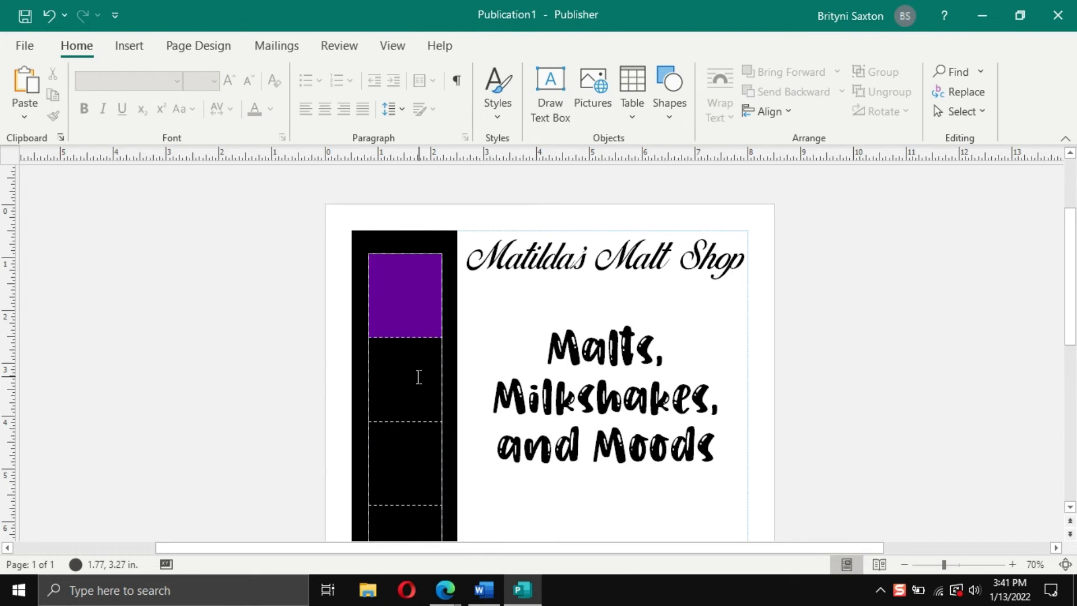
Apply the built-in ruler guides with a heading and a narrow left column to the page
{"action": "left_click", "coordinate": [222, 48]}
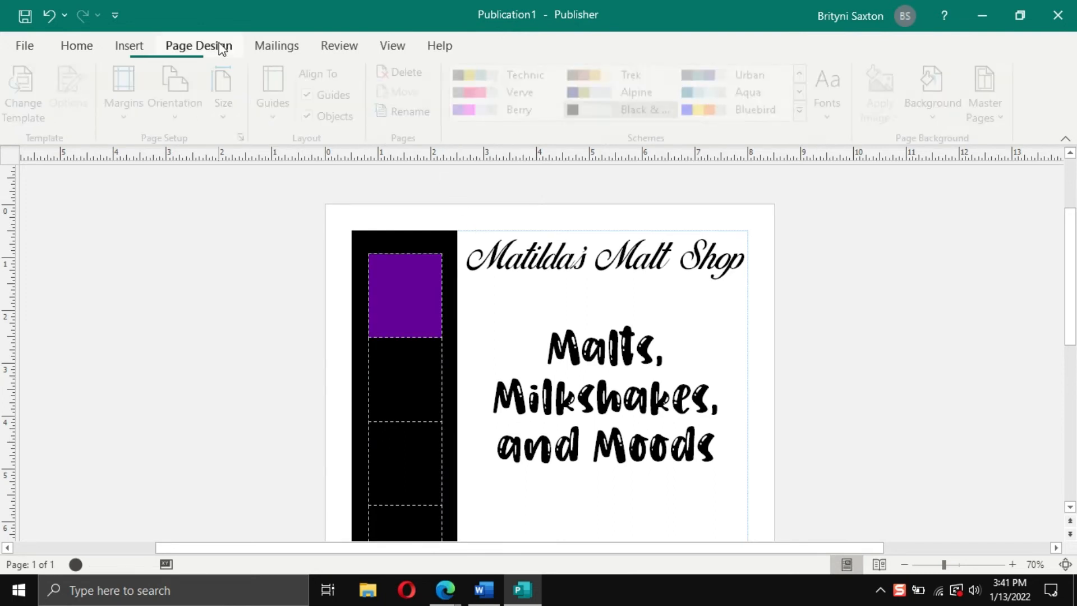
{"action": "left_click", "coordinate": [280, 112]}
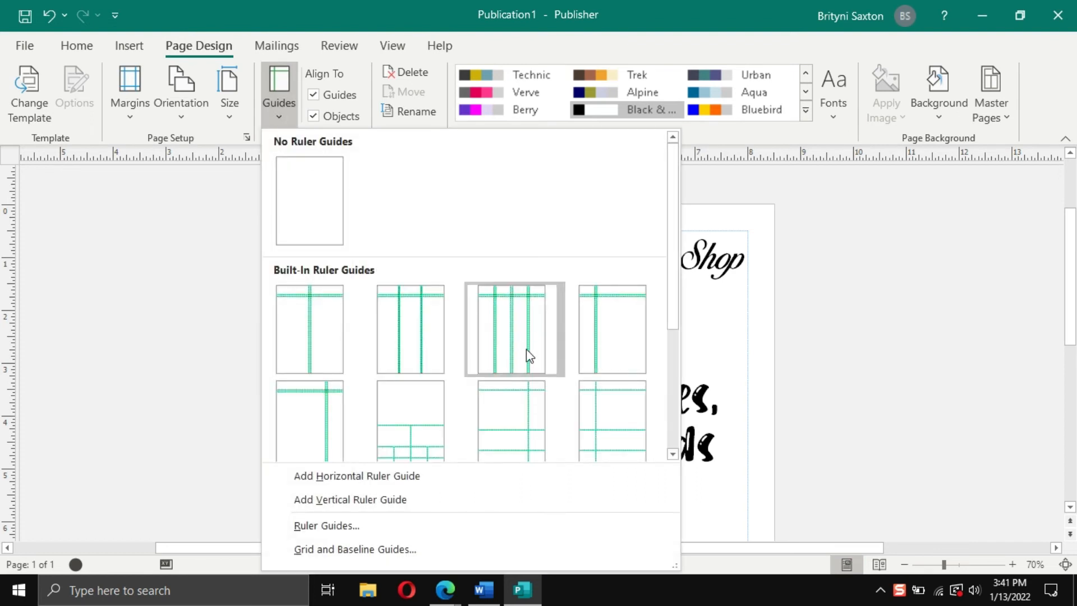
{"action": "left_click", "coordinate": [594, 339]}
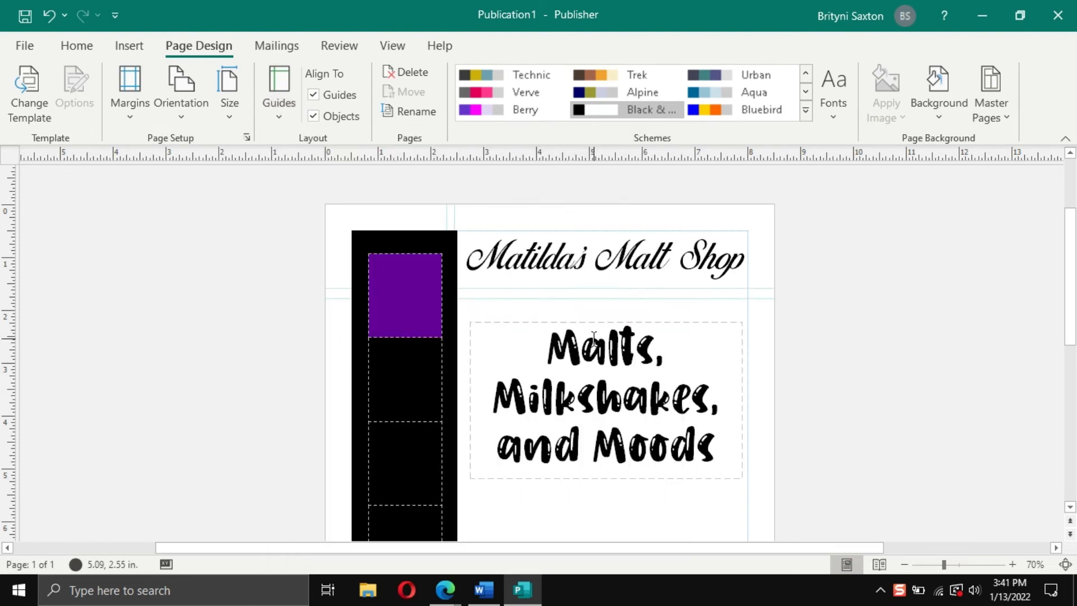
{"action": "scroll", "coordinate": [493, 350], "scroll_direction": "down", "scroll_amount": 5}
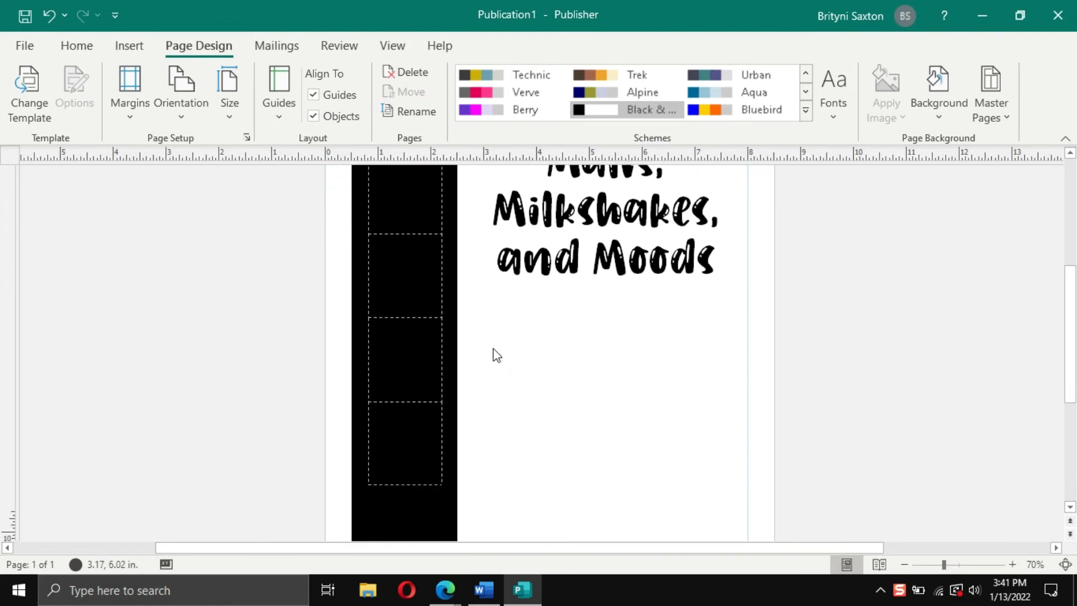
{"action": "scroll", "coordinate": [493, 350], "scroll_direction": "down", "scroll_amount": 3}
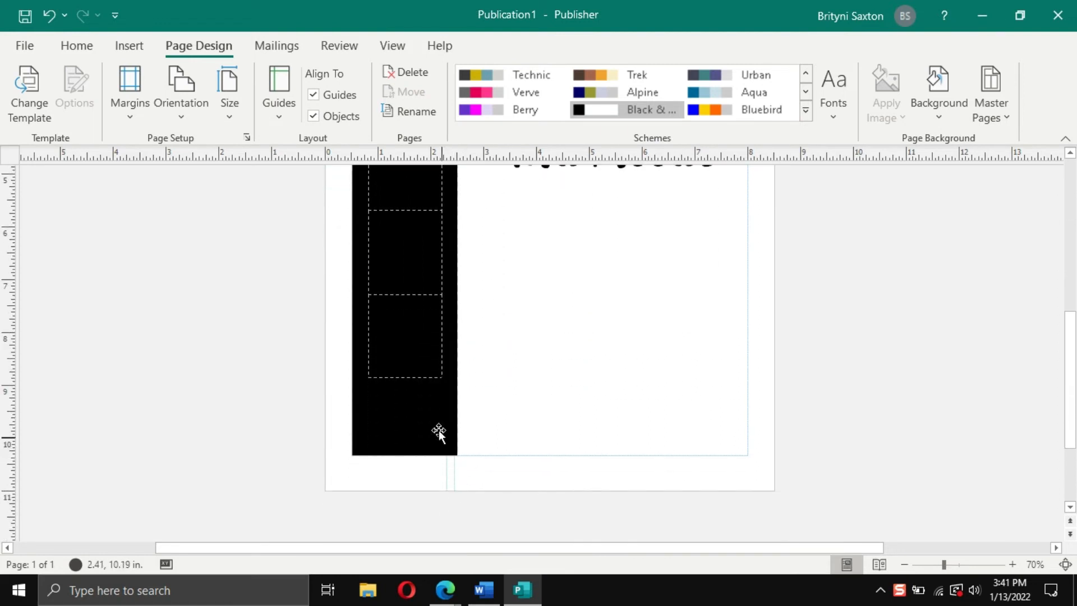
{"action": "scroll", "coordinate": [438, 431], "scroll_direction": "up", "scroll_amount": 9}
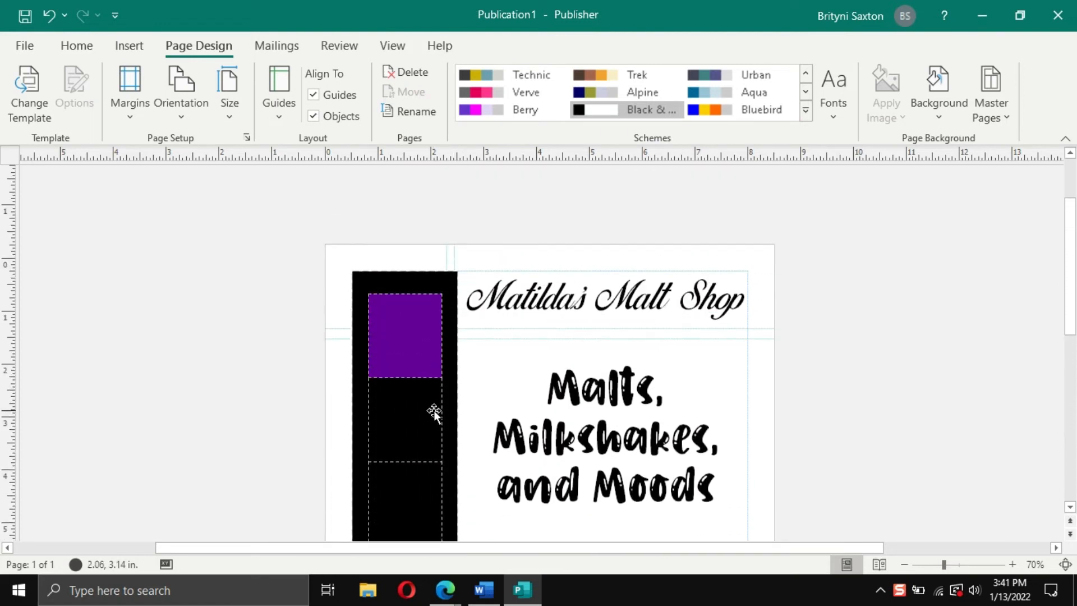
Replace the ruler guides with the built-in grid of five columns and five rows
{"action": "scroll", "coordinate": [433, 412], "scroll_direction": "up", "scroll_amount": 1}
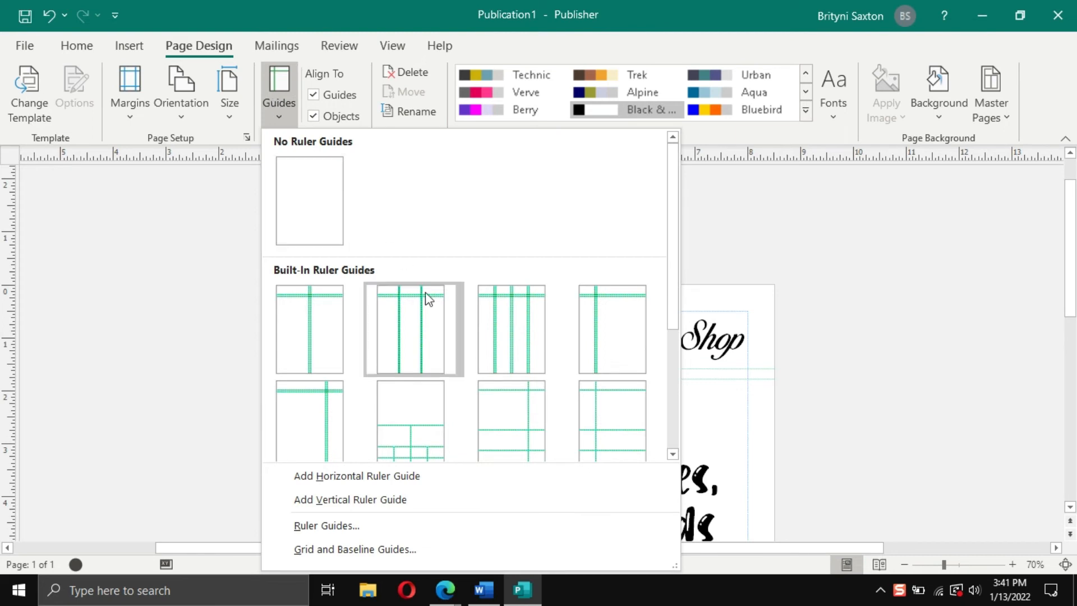
{"action": "scroll", "coordinate": [425, 294], "scroll_direction": "down", "scroll_amount": 3}
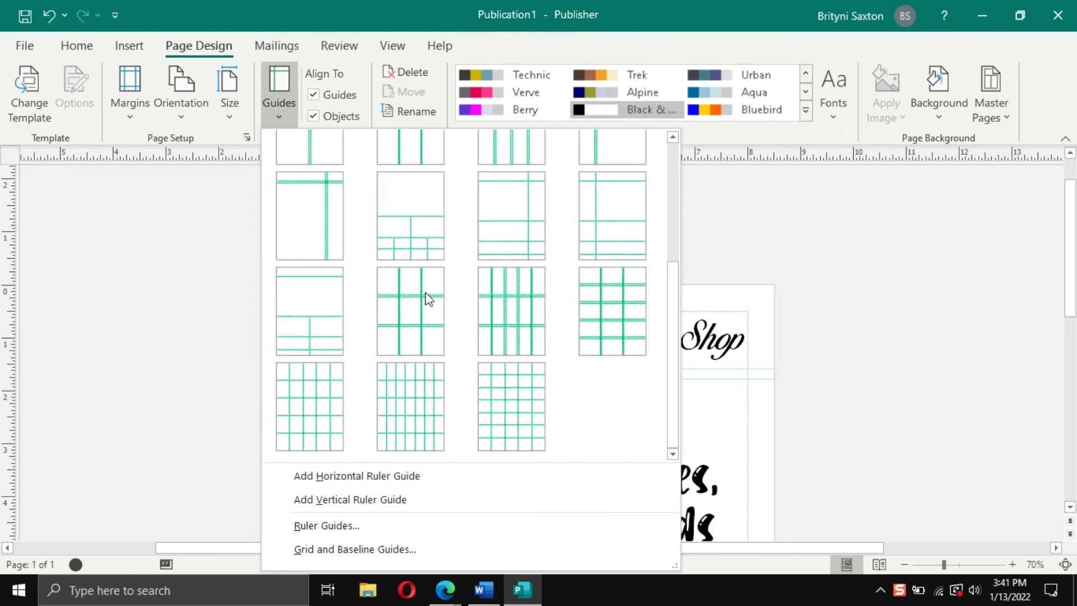
{"action": "left_click", "coordinate": [297, 446]}
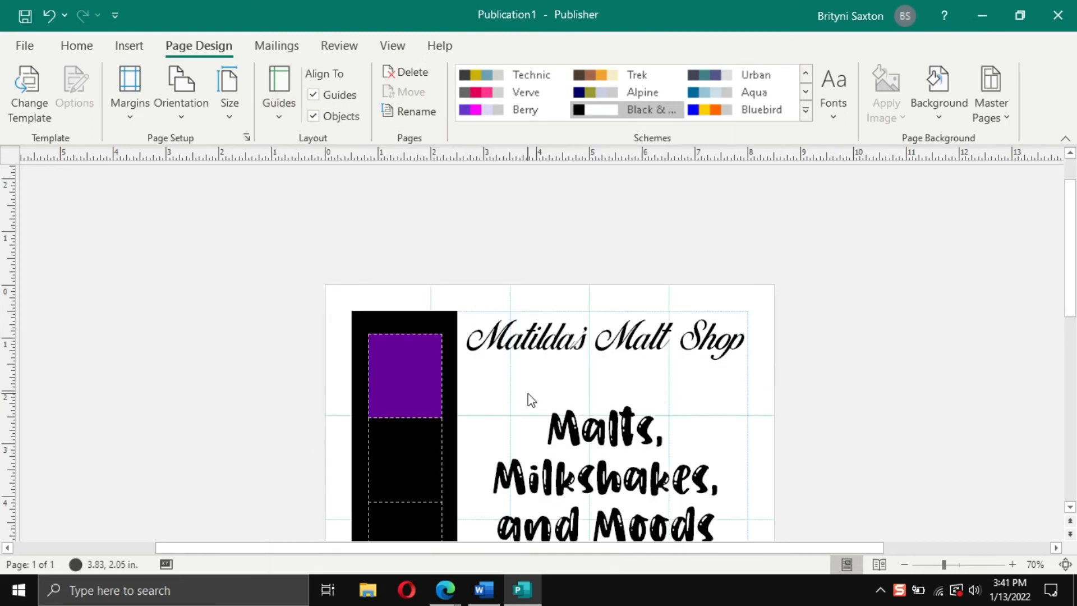
{"action": "scroll", "coordinate": [527, 392], "scroll_direction": "down", "scroll_amount": 2}
{"action": "scroll", "coordinate": [527, 392], "scroll_direction": "down", "scroll_amount": 2}
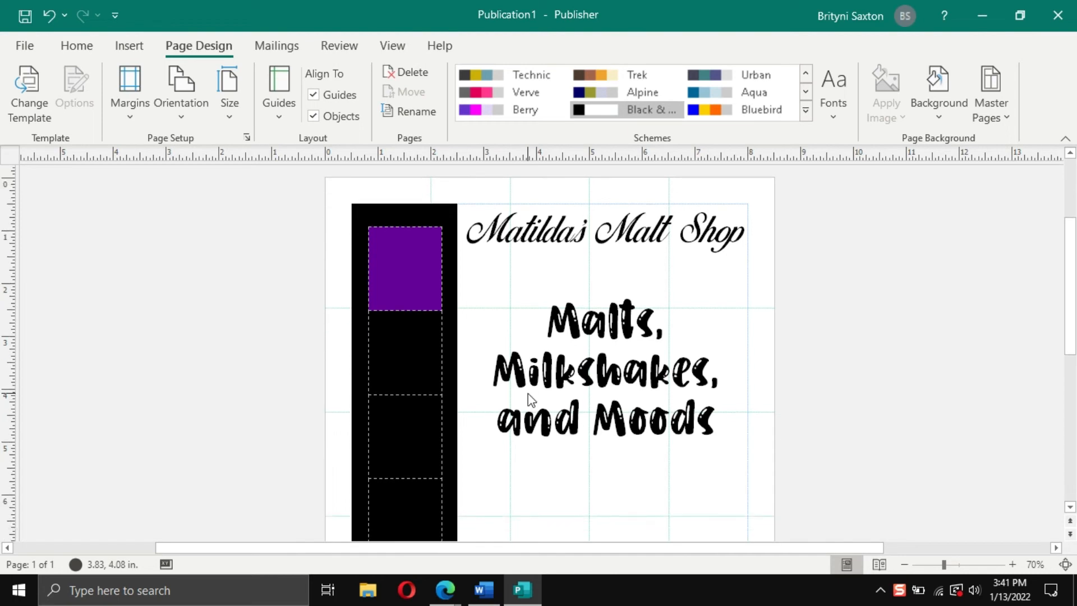
{"action": "scroll", "coordinate": [490, 397], "scroll_direction": "up", "scroll_amount": 2}
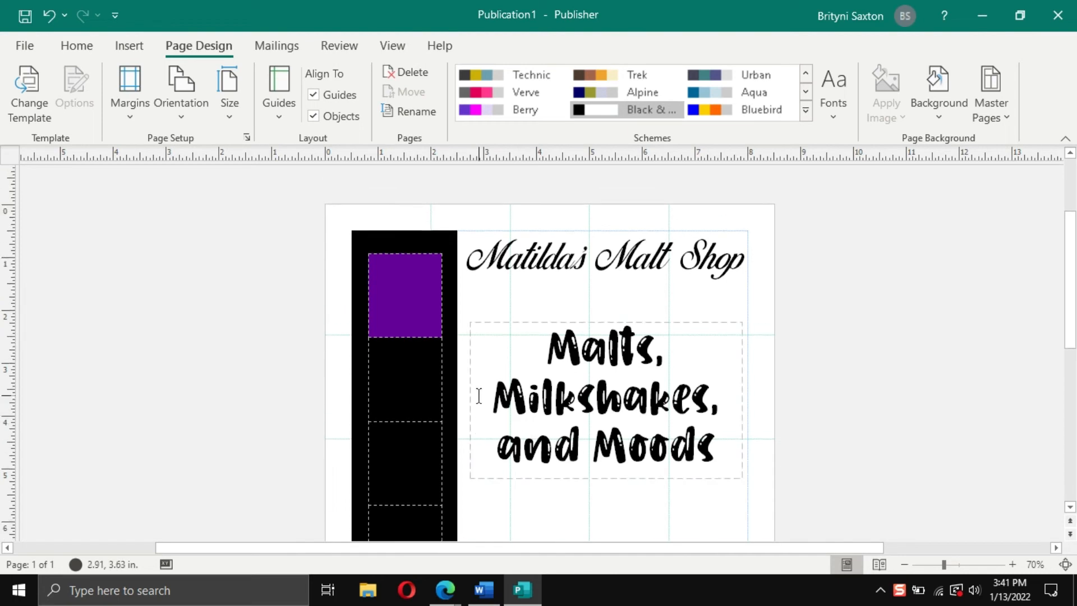
Remove all ruler guides from the page
{"action": "left_click", "coordinate": [278, 119]}
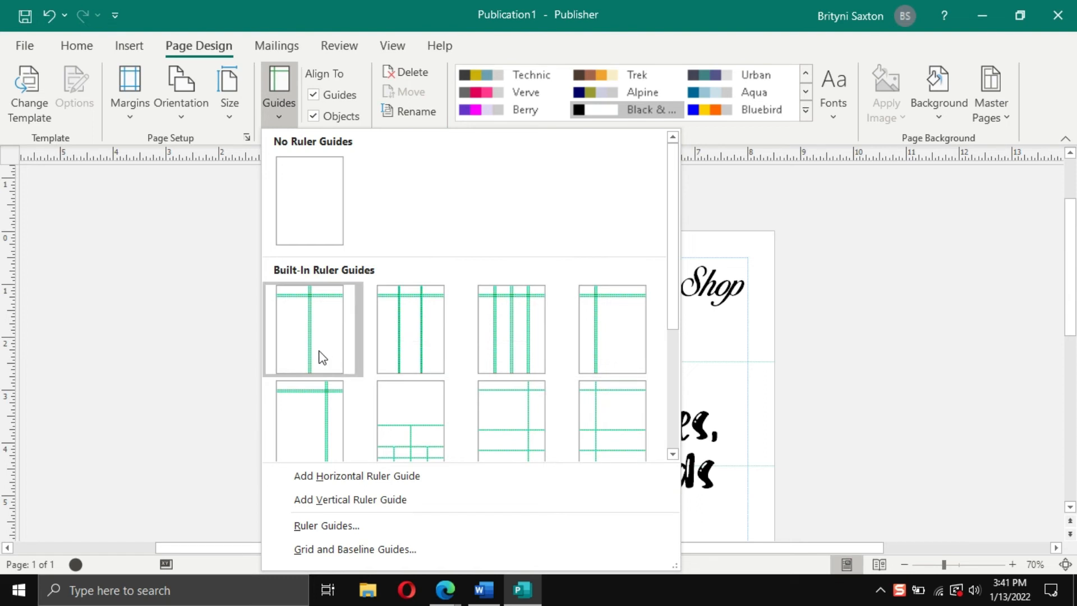
{"action": "scroll", "coordinate": [320, 357], "scroll_direction": "down", "scroll_amount": 3}
{"action": "scroll", "coordinate": [320, 356], "scroll_direction": "up", "scroll_amount": 3}
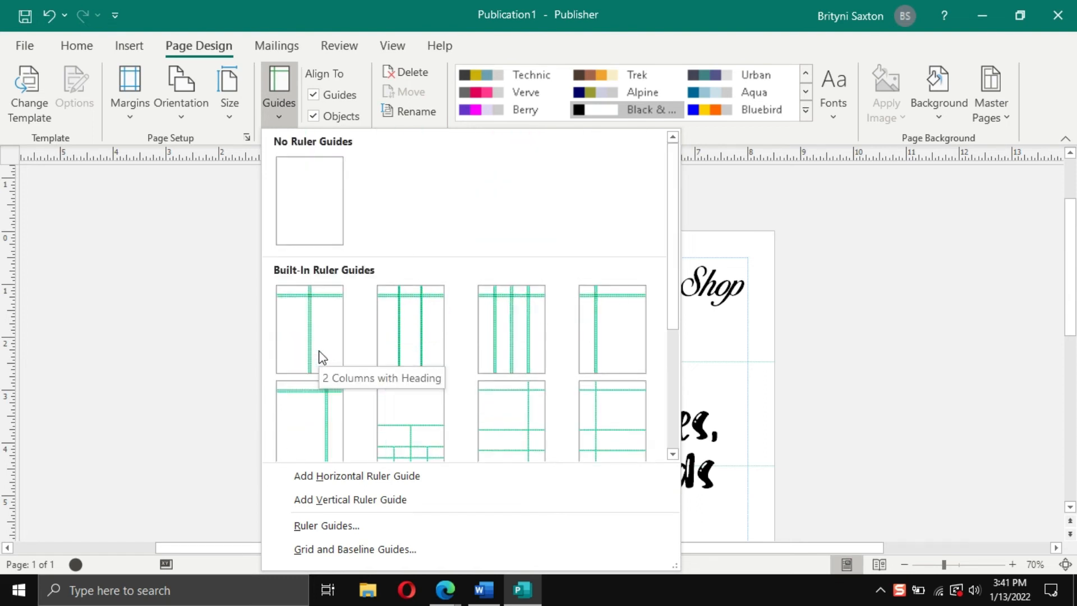
{"action": "scroll", "coordinate": [320, 209], "scroll_direction": "down", "scroll_amount": 3}
{"action": "scroll", "coordinate": [320, 210], "scroll_direction": "up", "scroll_amount": 3}
{"action": "left_click", "coordinate": [321, 209]}
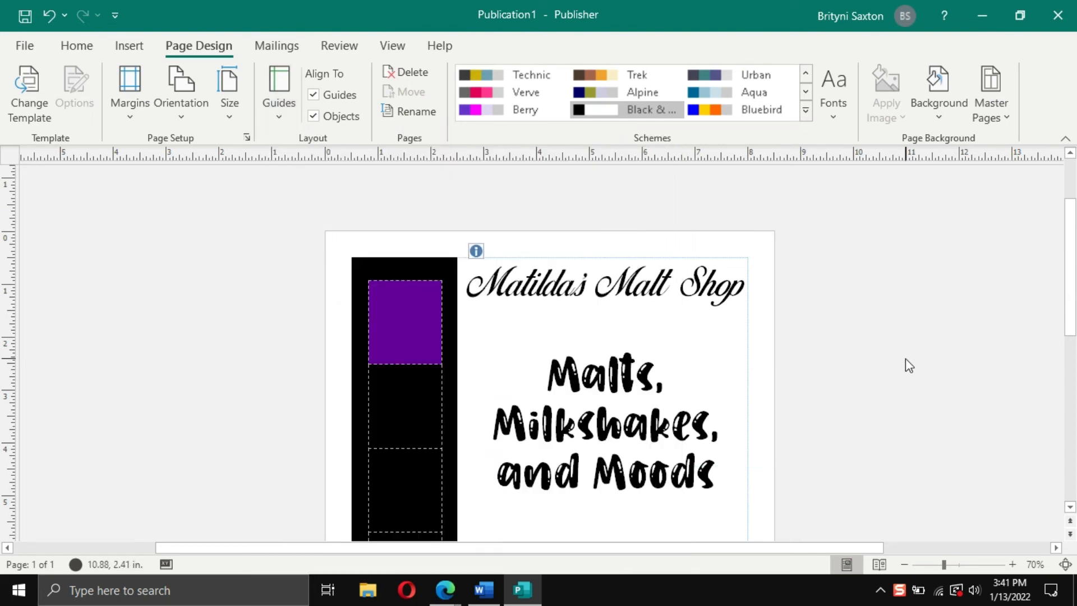
Search the online pictures for "ice cream icons"
{"action": "scroll", "coordinate": [905, 357], "scroll_direction": "down", "scroll_amount": 5}
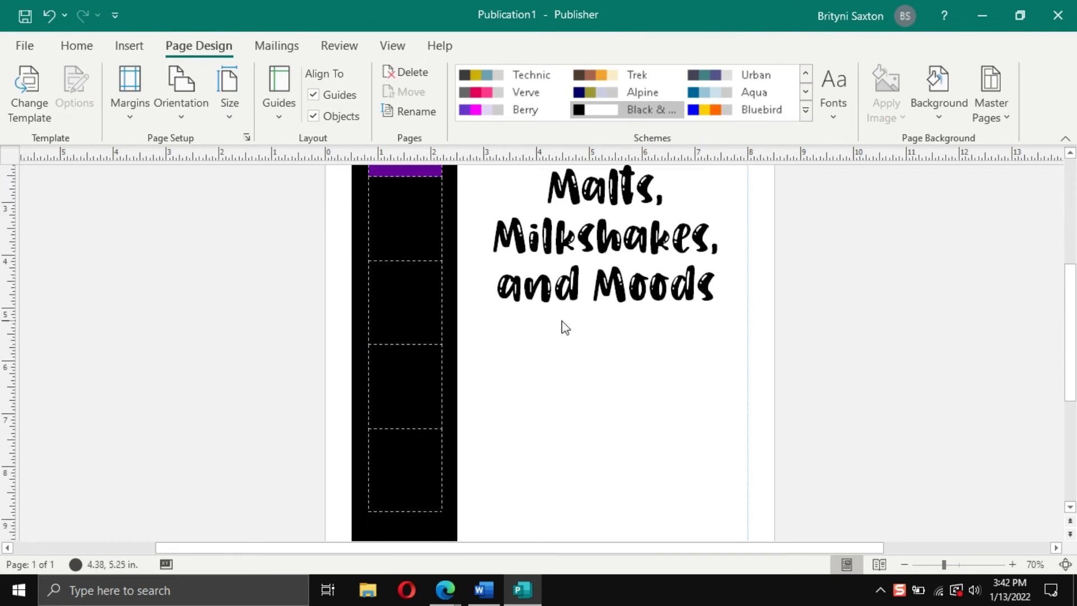
{"action": "scroll", "coordinate": [698, 336], "scroll_direction": "up", "scroll_amount": 4}
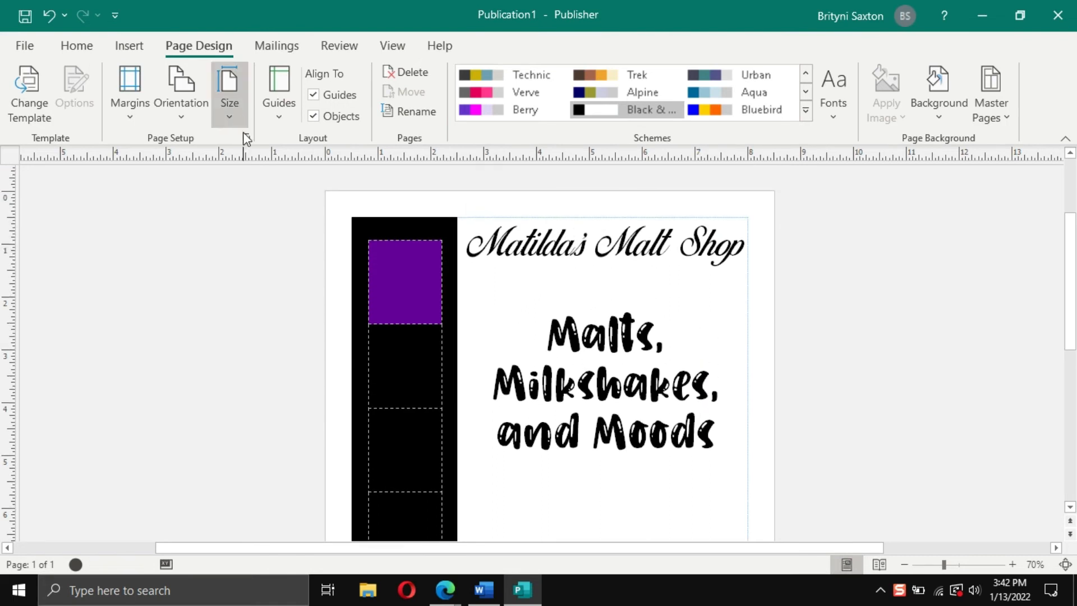
{"action": "left_click", "coordinate": [128, 51]}
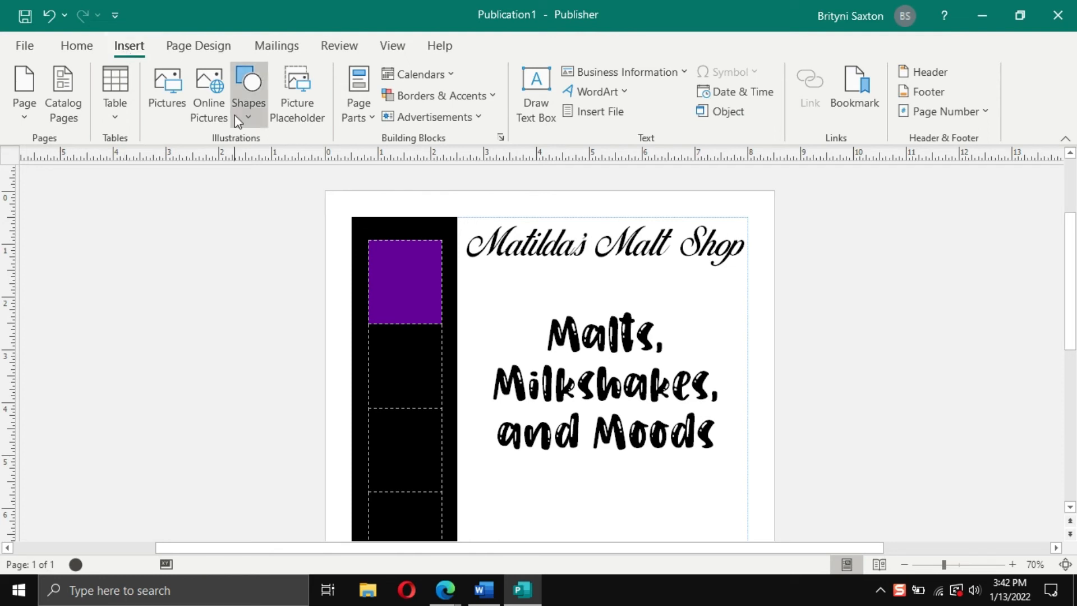
{"action": "left_click", "coordinate": [209, 100]}
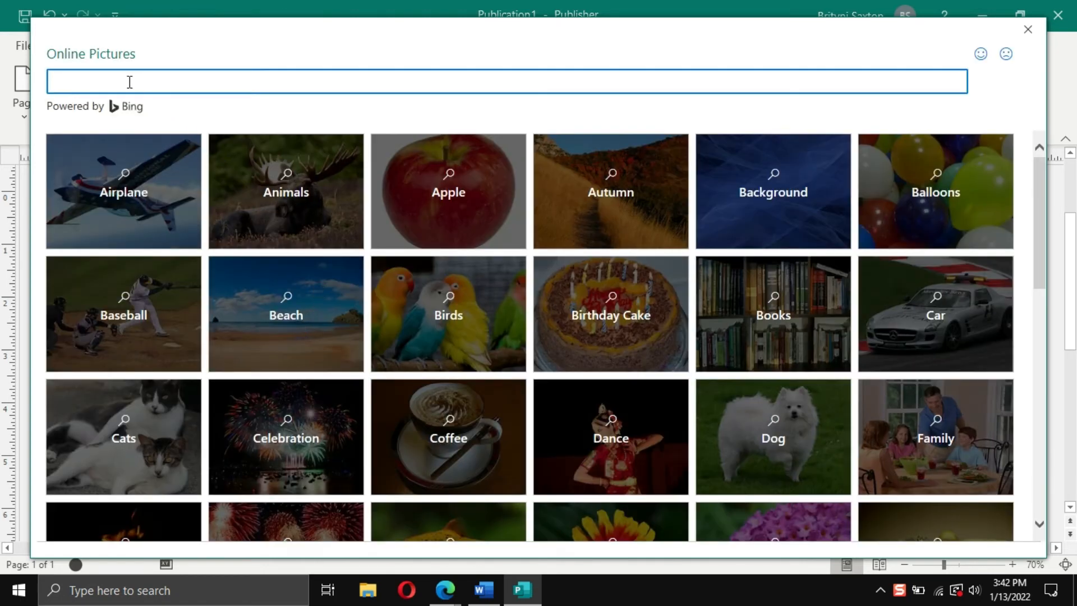
{"action": "type", "text": "ice cream icons"}
{"action": "key", "text": "Return"}
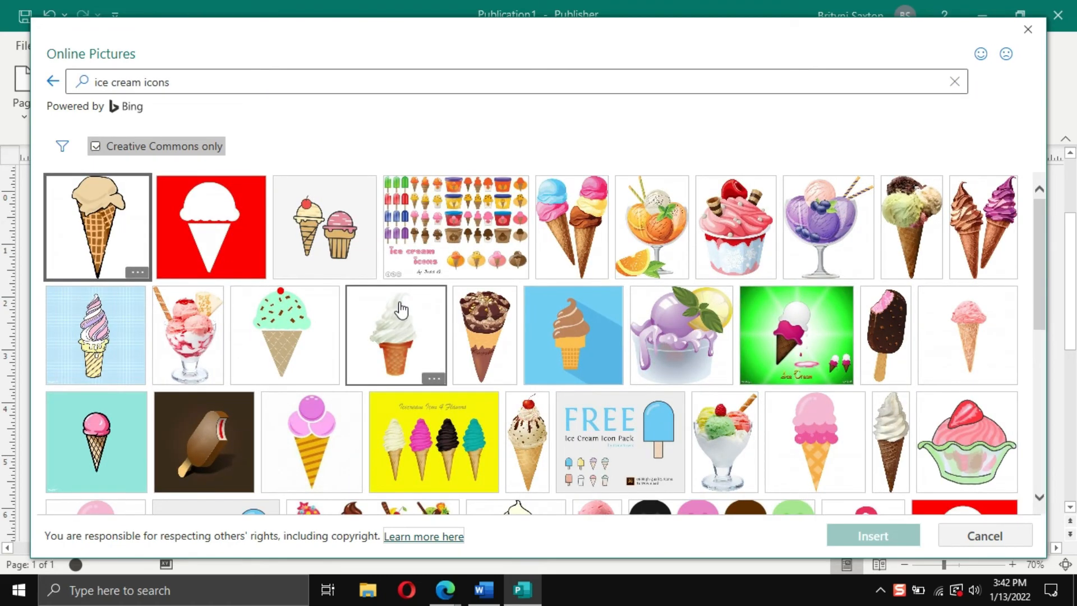
Select the soft-serve cone on a blue background and the picture of two colorful scoop cones for insertion
{"action": "scroll", "coordinate": [400, 308], "scroll_direction": "down", "scroll_amount": 3}
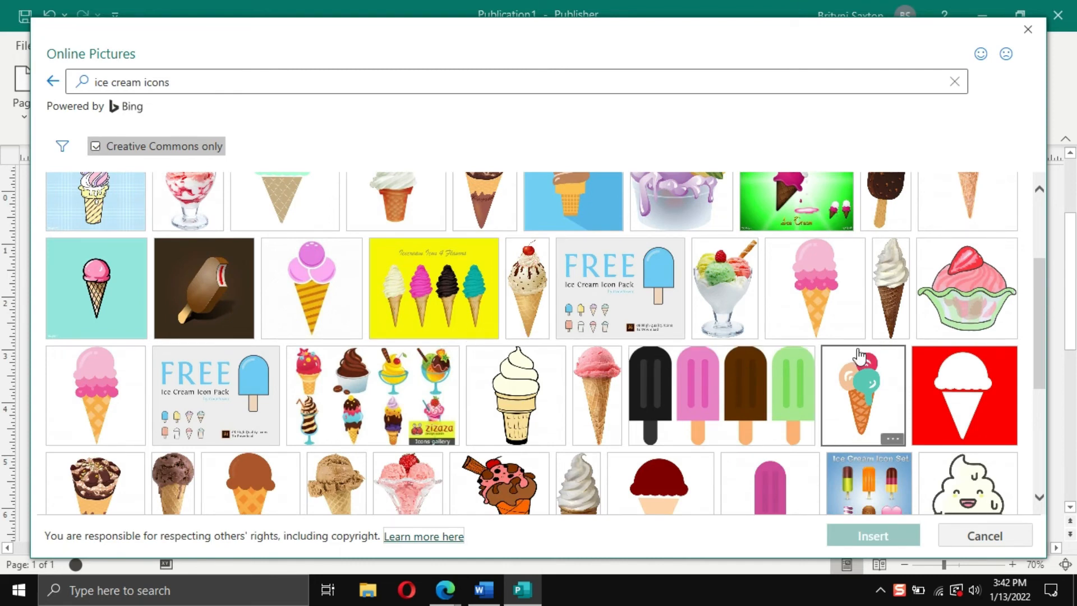
{"action": "scroll", "coordinate": [859, 356], "scroll_direction": "up", "scroll_amount": 3}
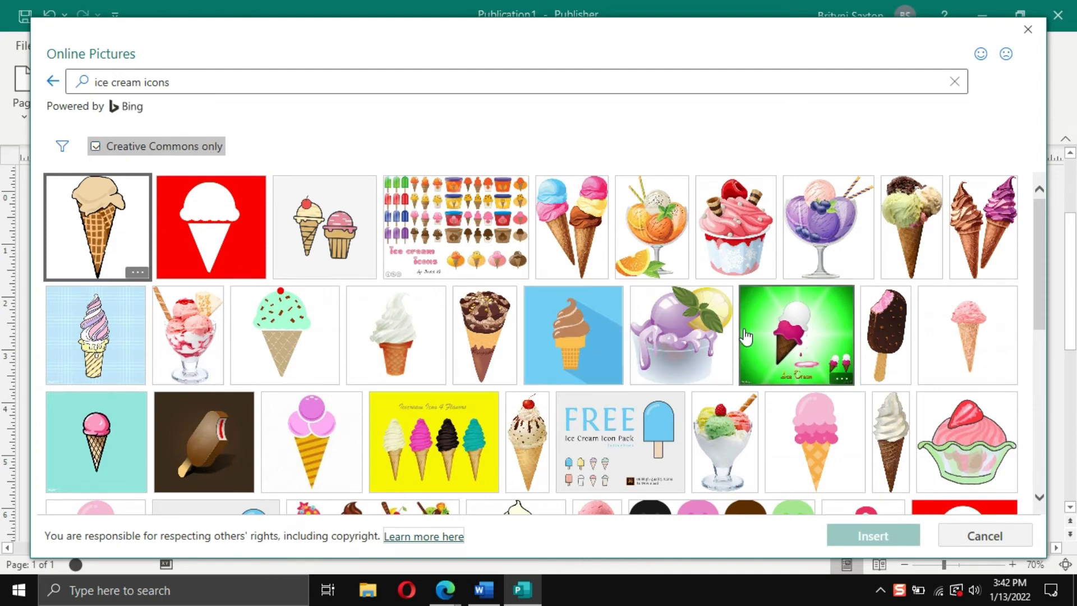
{"action": "left_click", "coordinate": [583, 337]}
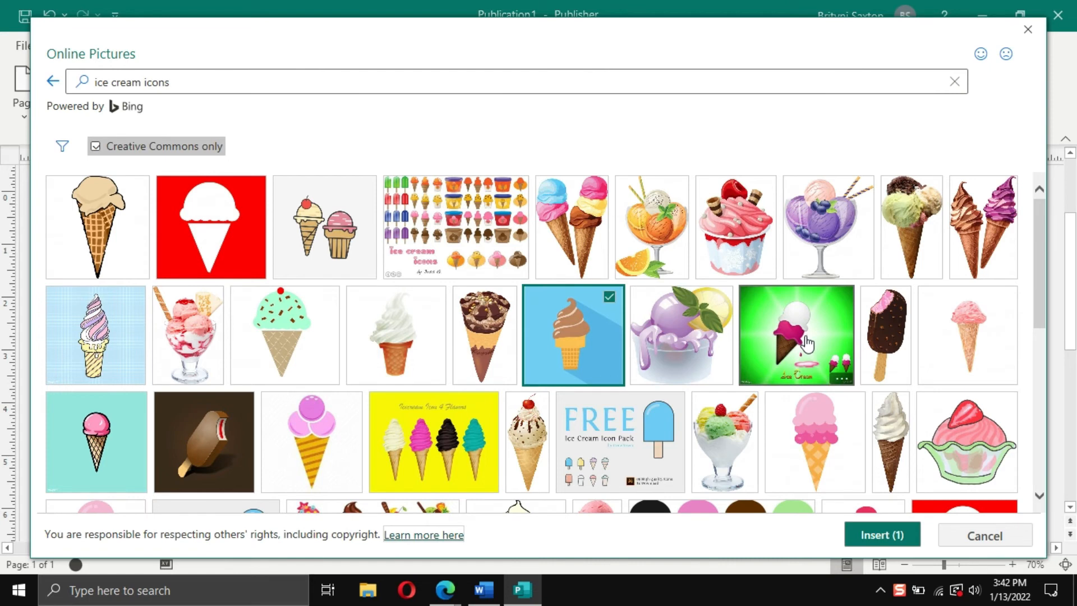
{"action": "left_click", "coordinate": [589, 238]}
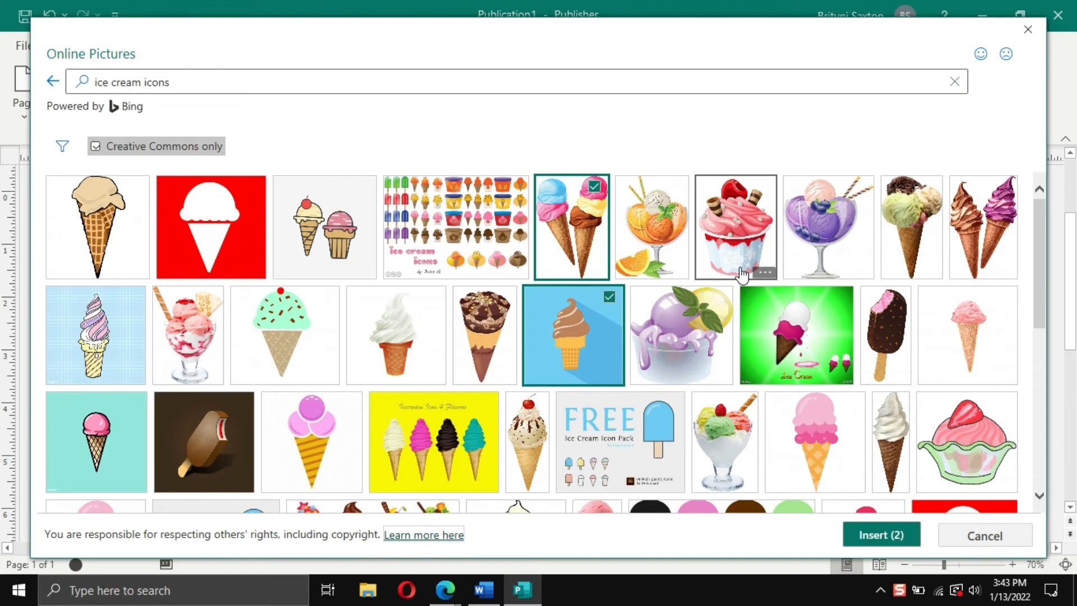
Add the smiling ice cream cup and the brown-and-cream swirl cone from the results to the picture selection
{"action": "scroll", "coordinate": [742, 275], "scroll_direction": "down", "scroll_amount": 5}
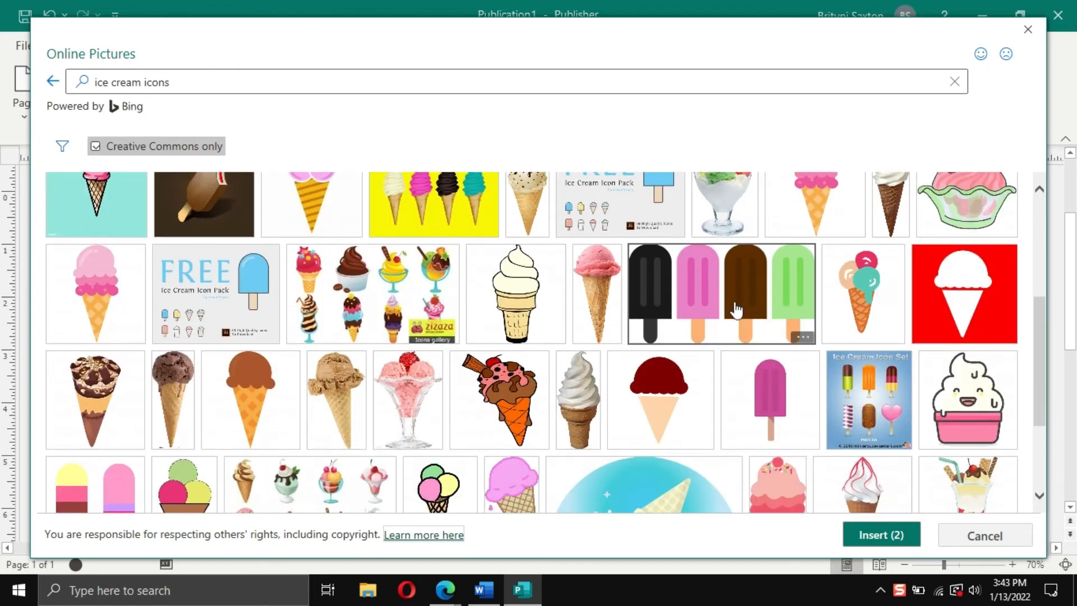
{"action": "scroll", "coordinate": [736, 310], "scroll_direction": "down", "scroll_amount": 3}
{"action": "left_click", "coordinate": [953, 225]}
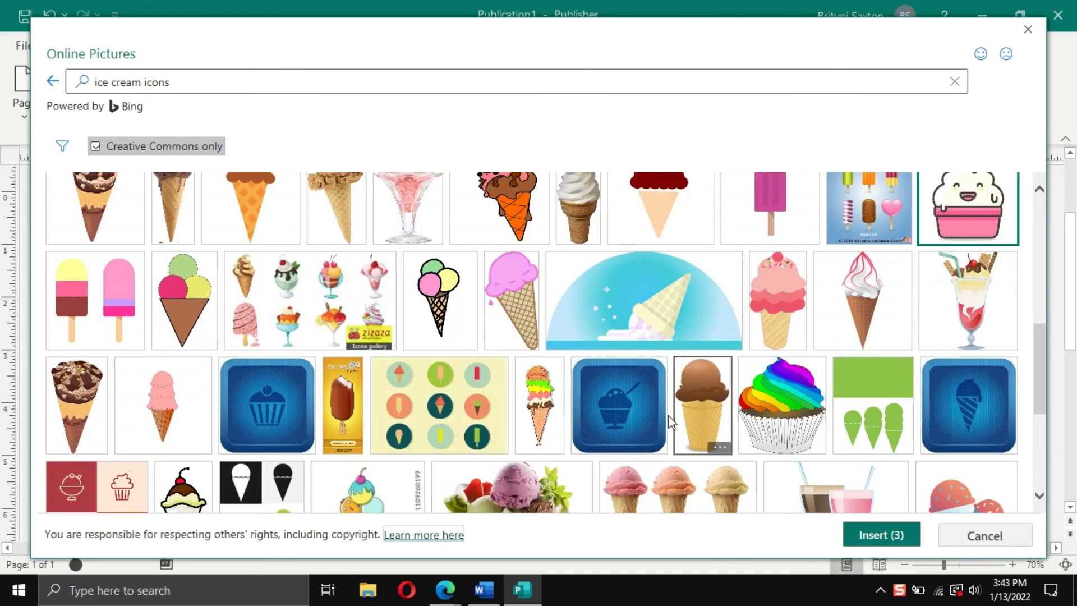
{"action": "scroll", "coordinate": [495, 409], "scroll_direction": "down", "scroll_amount": 2}
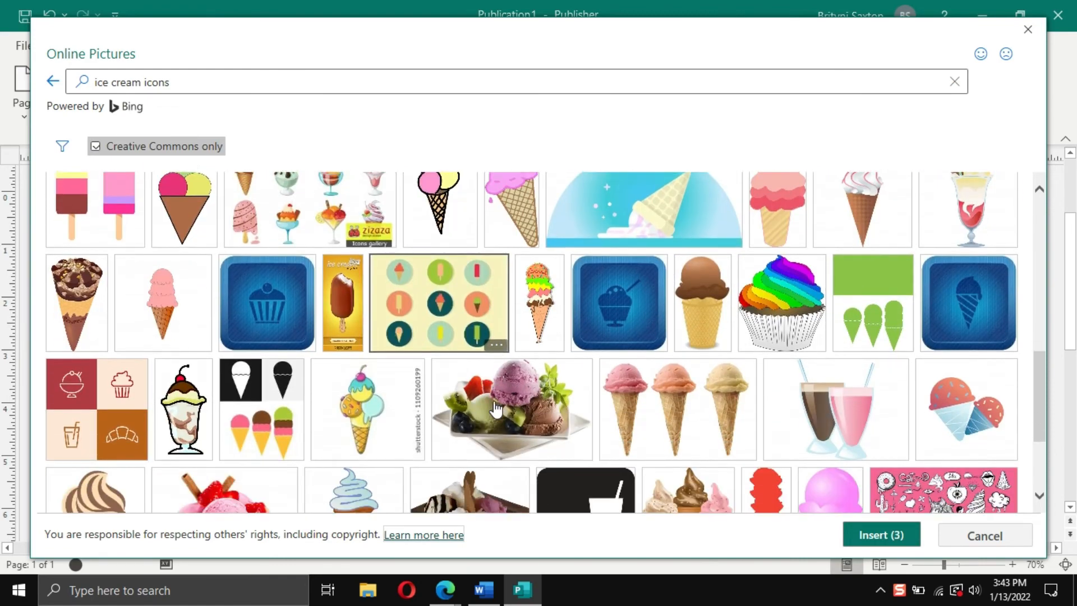
{"action": "scroll", "coordinate": [496, 410], "scroll_direction": "down", "scroll_amount": 3}
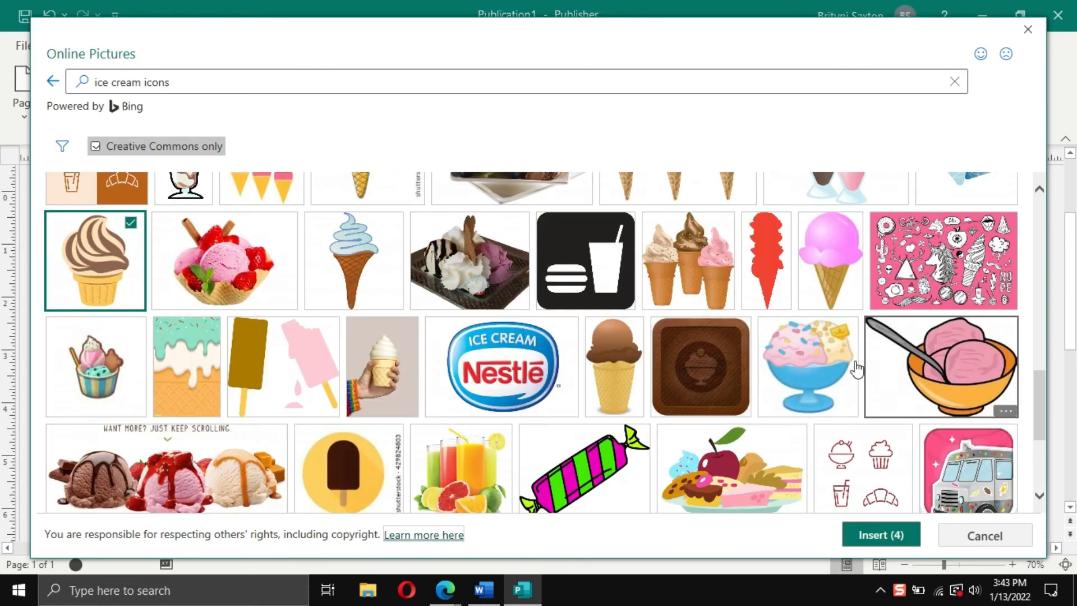
Add the round red-and-white swirl candy to the selection and insert all five chosen pictures into the publication
{"action": "scroll", "coordinate": [856, 369], "scroll_direction": "down", "scroll_amount": 4}
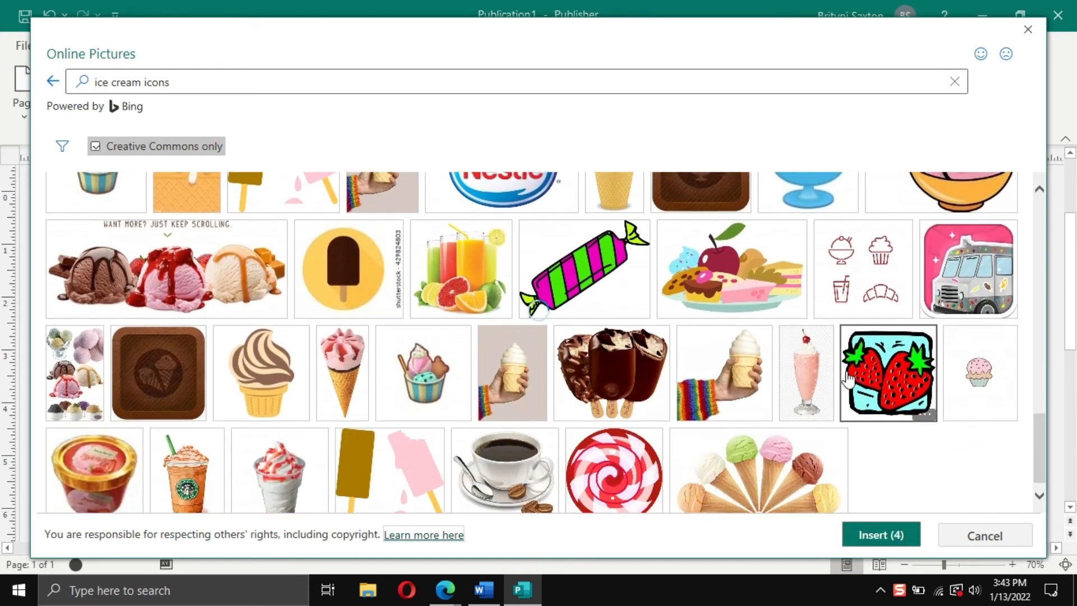
{"action": "left_click", "coordinate": [847, 379]}
{"action": "scroll", "coordinate": [678, 408], "scroll_direction": "down", "scroll_amount": 5}
{"action": "scroll", "coordinate": [679, 407], "scroll_direction": "down", "scroll_amount": 1}
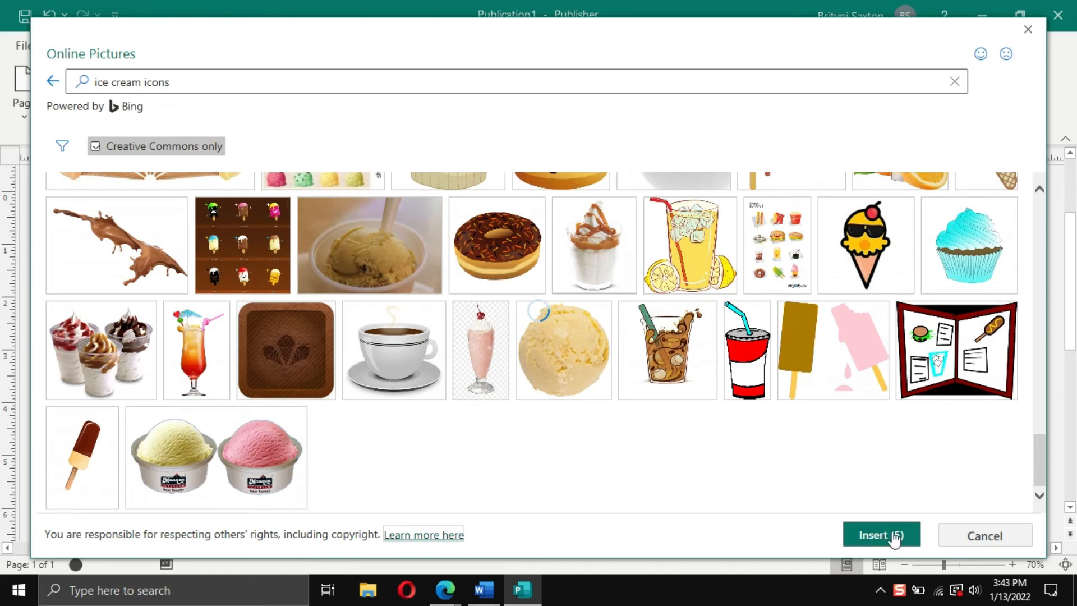
{"action": "left_click", "coordinate": [881, 537]}
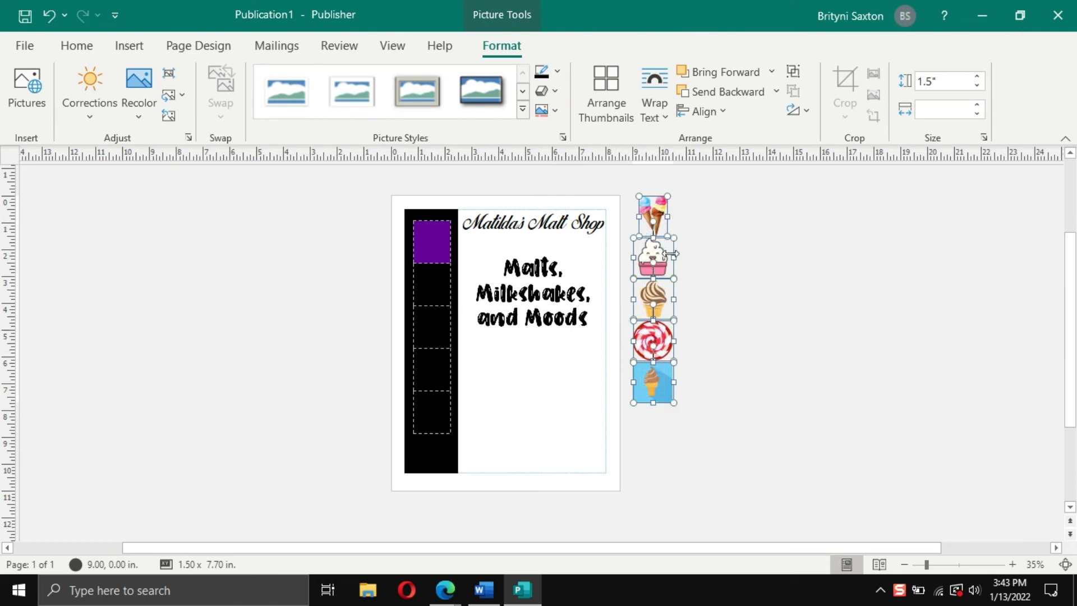
{"action": "left_click", "coordinate": [720, 429]}
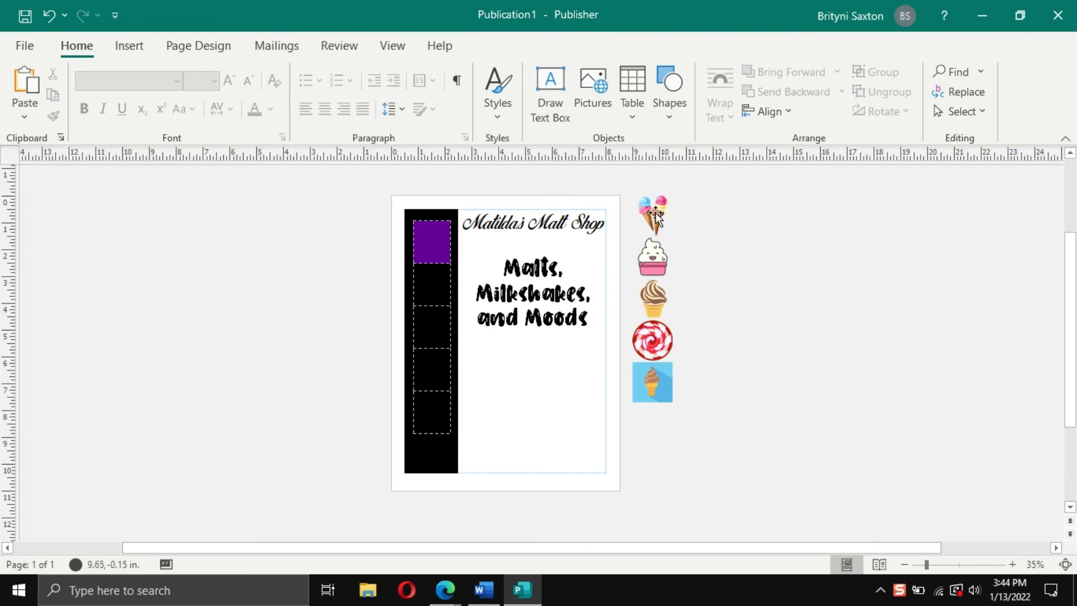
Move the red-and-white swirl candy into the second cell of the side-bar table and shrink it to about 1.33 x 1.33 in
{"action": "left_click", "coordinate": [937, 564]}
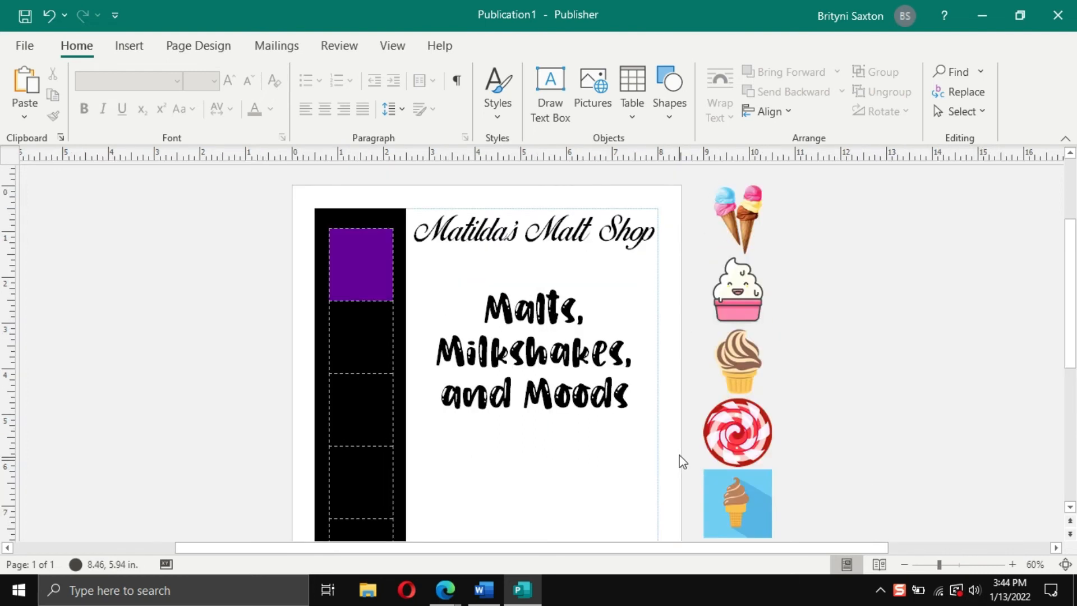
{"action": "left_click", "coordinate": [734, 436]}
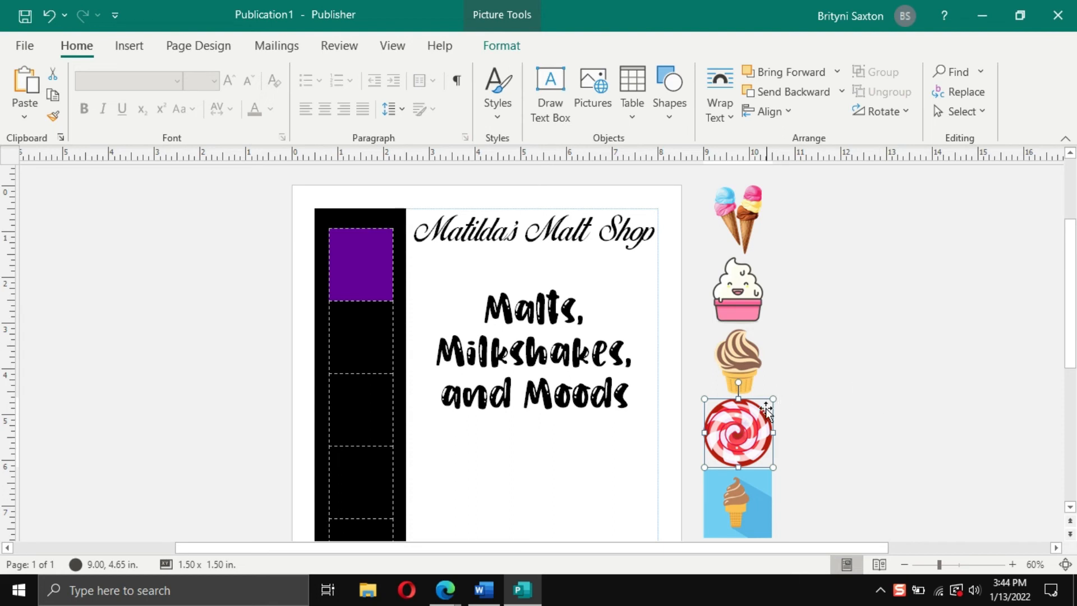
{"action": "left_click_drag", "start_coordinate": [755, 428], "coordinate": [377, 333]}
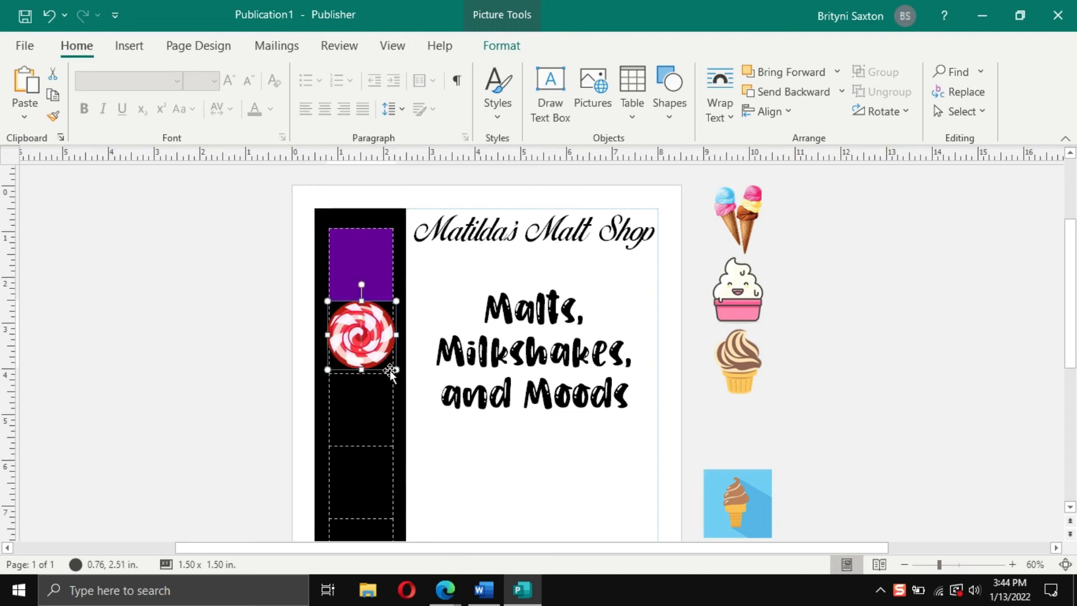
{"action": "left_click_drag", "start_coordinate": [396, 370], "coordinate": [365, 343]}
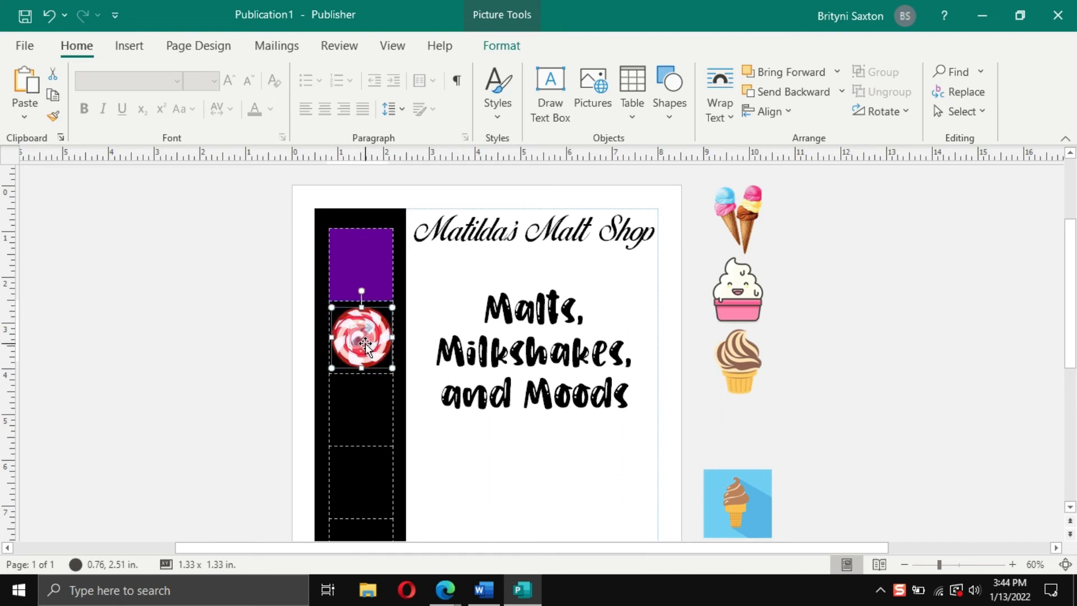
{"action": "left_click", "coordinate": [554, 540]}
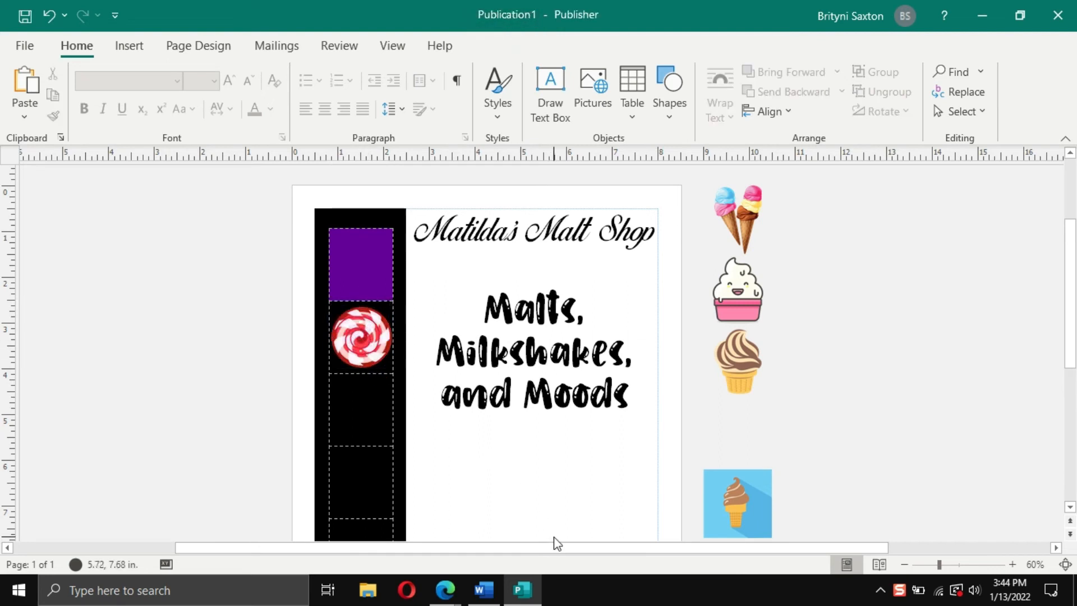
Move the brown-and-cream swirl cone into the third cell of the side-bar table, horizontally centered under the candy
{"action": "left_click", "coordinate": [755, 363]}
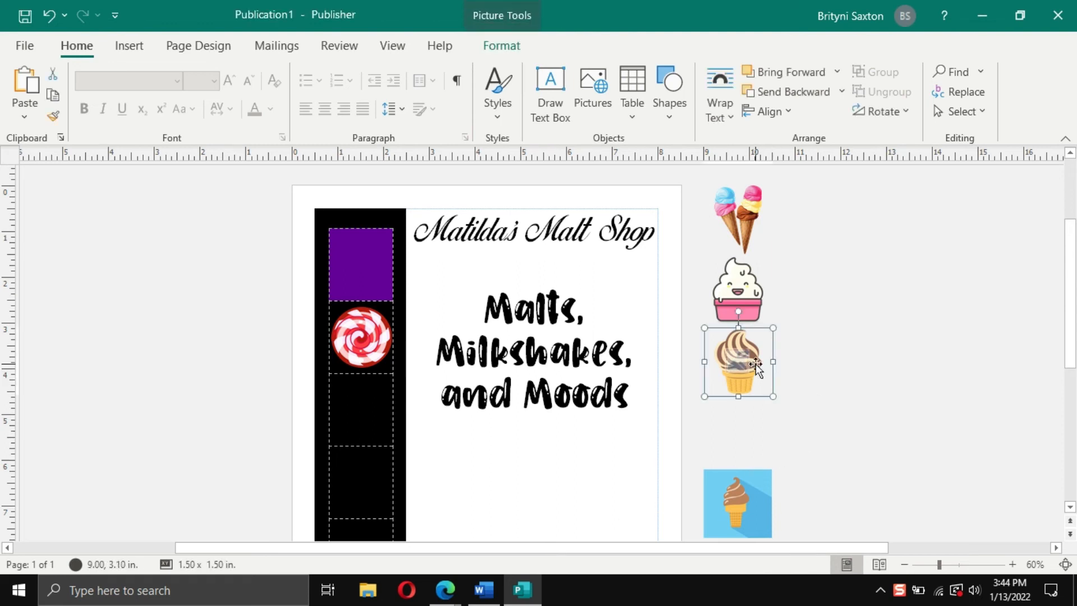
{"action": "left_click_drag", "start_coordinate": [755, 364], "coordinate": [375, 422]}
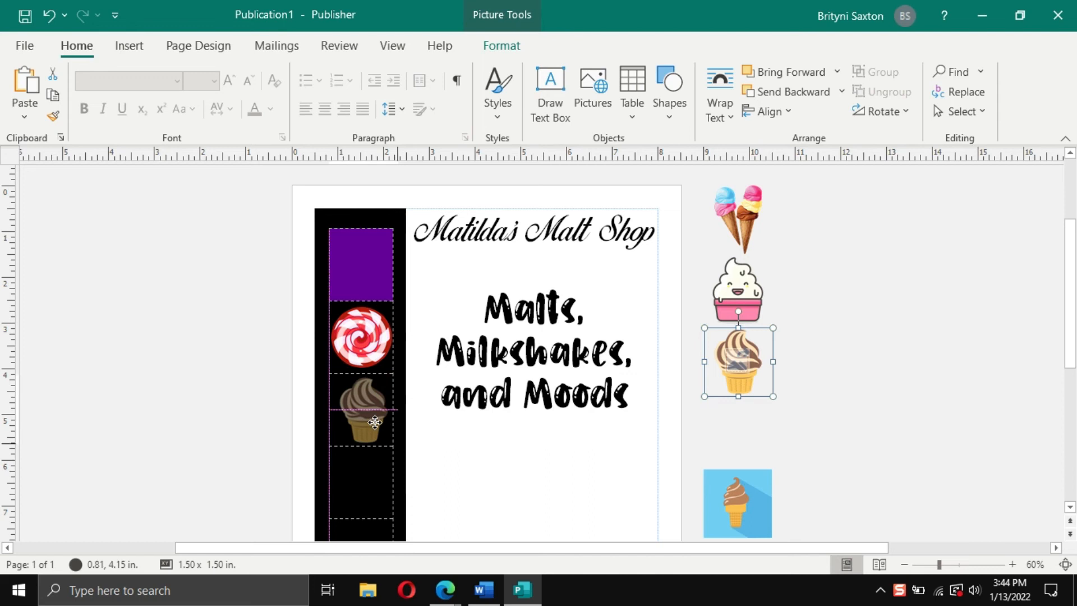
{"action": "left_click_drag", "start_coordinate": [375, 422], "coordinate": [490, 489]}
{"action": "left_click", "coordinate": [952, 564]}
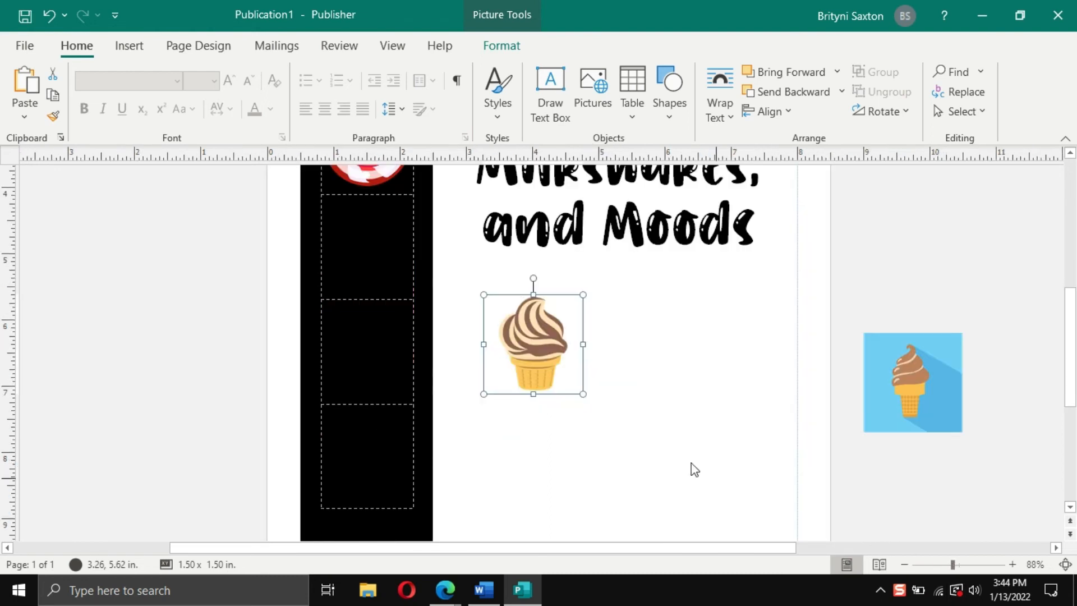
{"action": "scroll", "coordinate": [508, 404], "scroll_direction": "up", "scroll_amount": 2}
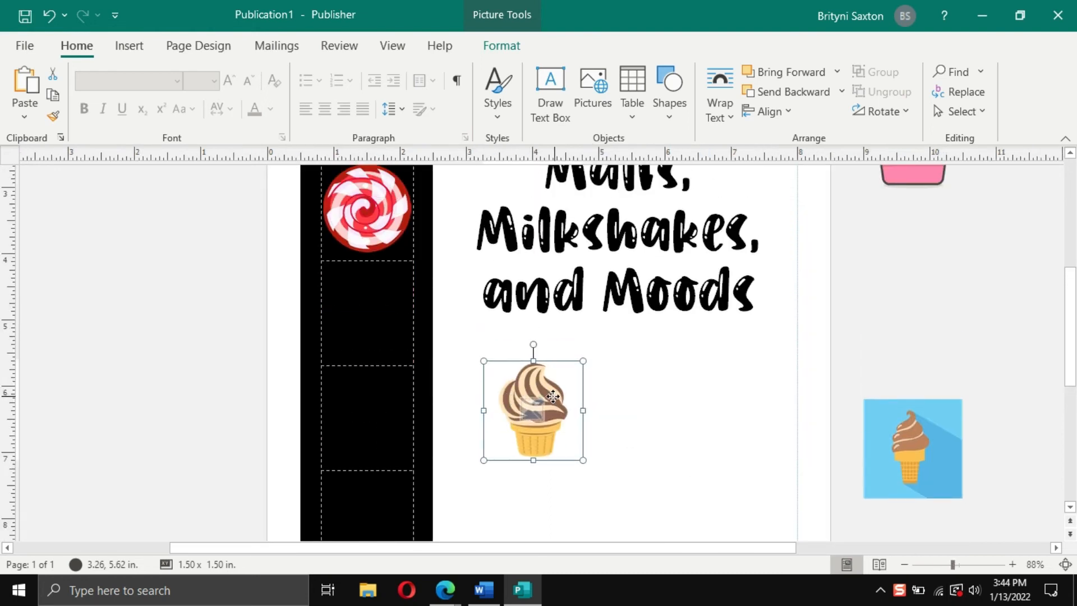
{"action": "left_click_drag", "start_coordinate": [552, 396], "coordinate": [388, 306]}
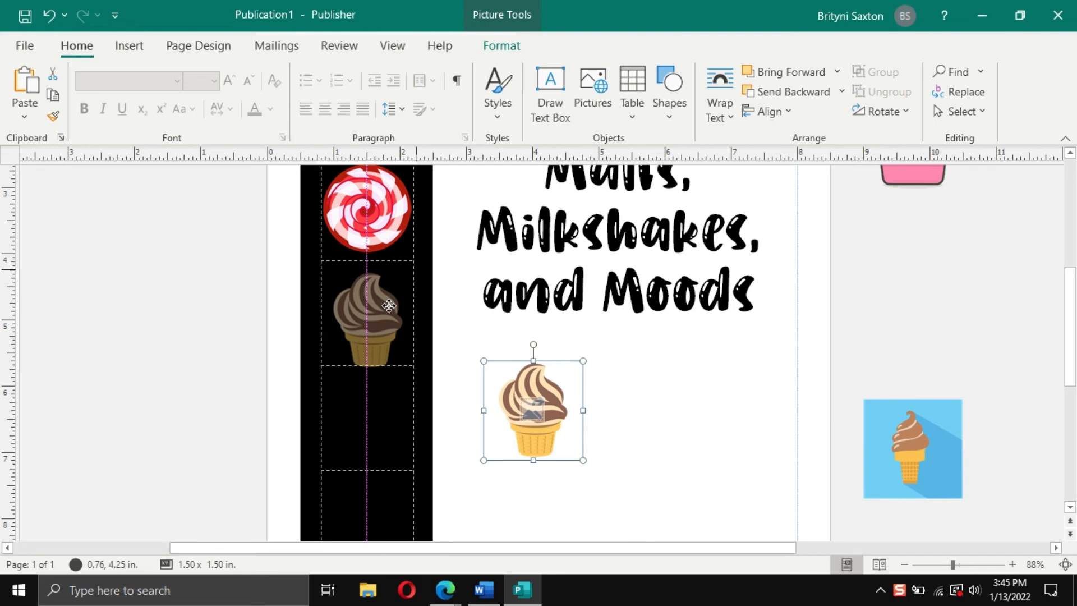
{"action": "left_click_drag", "start_coordinate": [389, 306], "coordinate": [387, 307]}
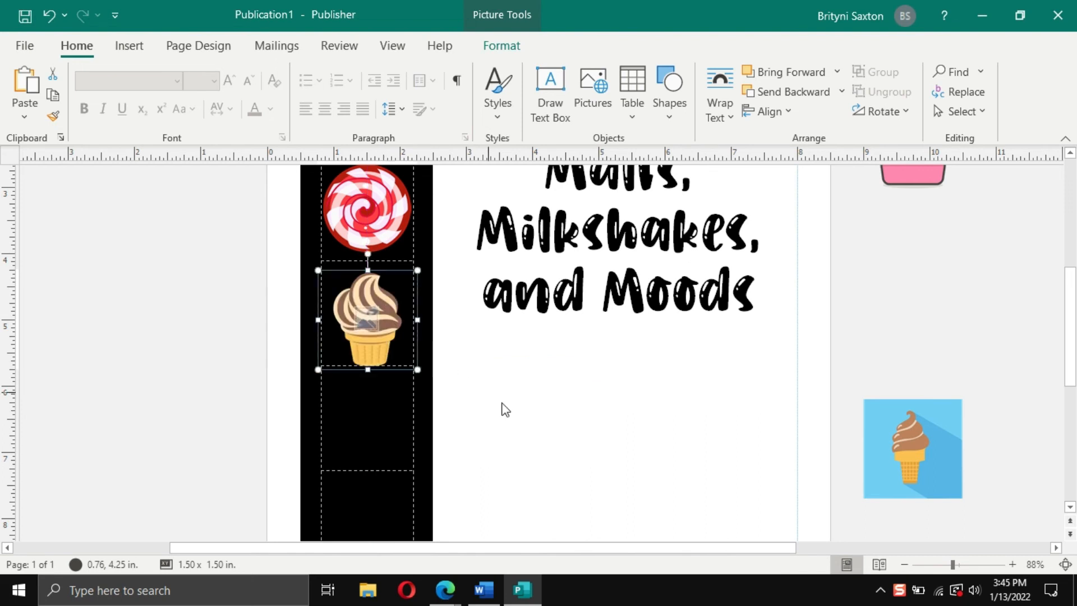
{"action": "left_click", "coordinate": [524, 437]}
{"action": "scroll", "coordinate": [527, 440], "scroll_direction": "up", "scroll_amount": 2}
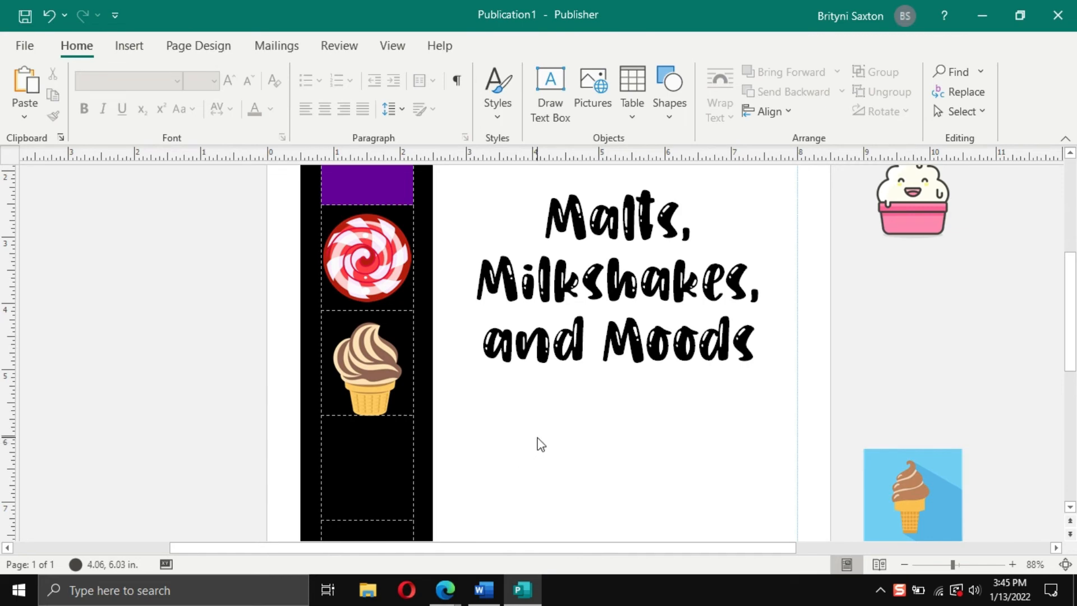
Crop both sides of the swirl cone picture to a width of about 1.17 in and center it in its table cell
{"action": "left_click", "coordinate": [369, 359]}
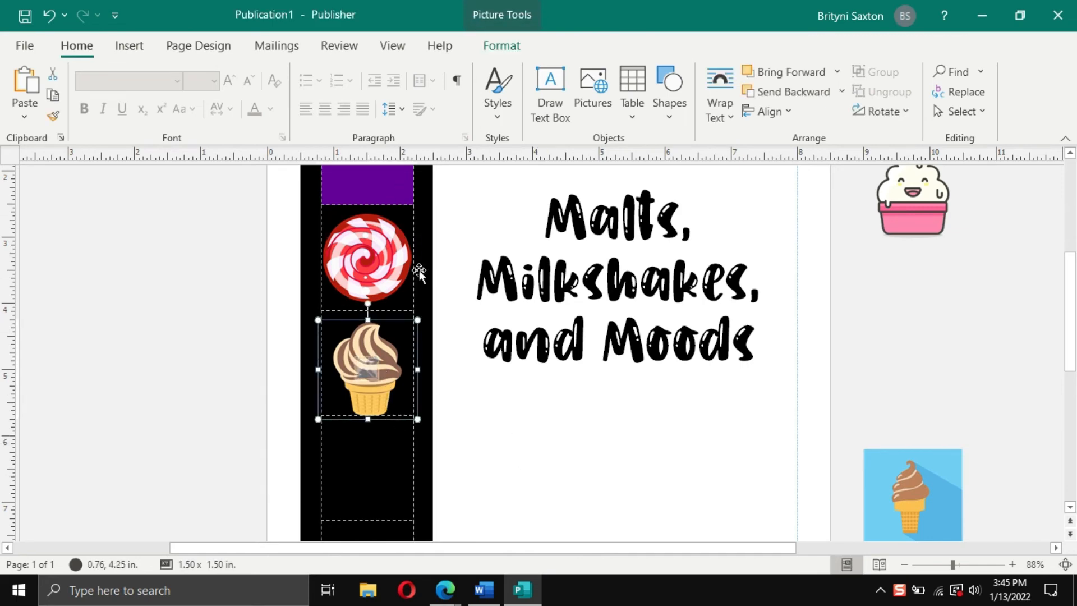
{"action": "left_click", "coordinate": [501, 45]}
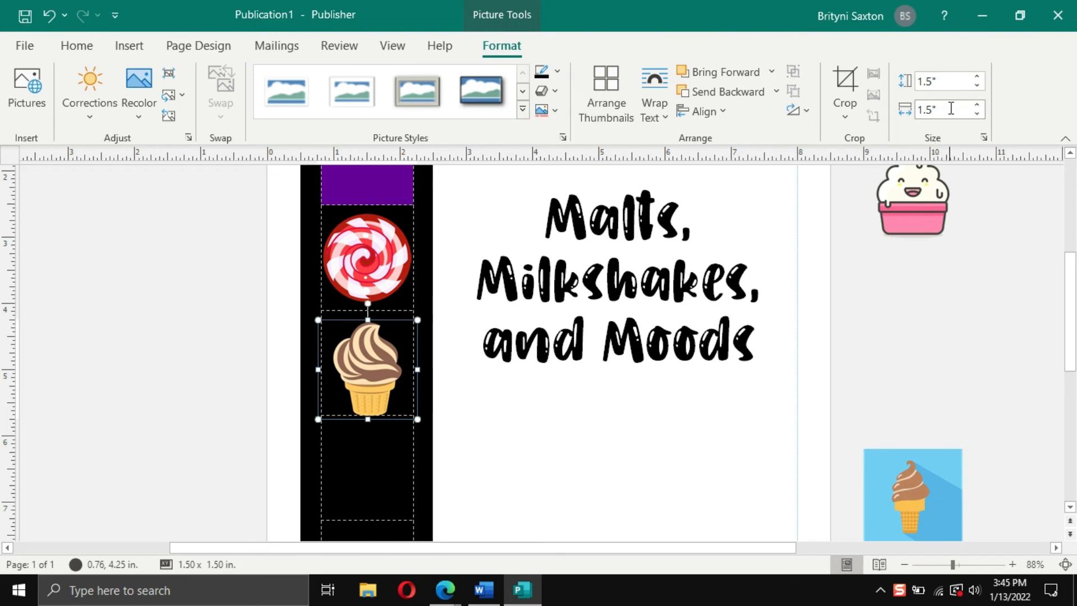
{"action": "left_click", "coordinate": [383, 255]}
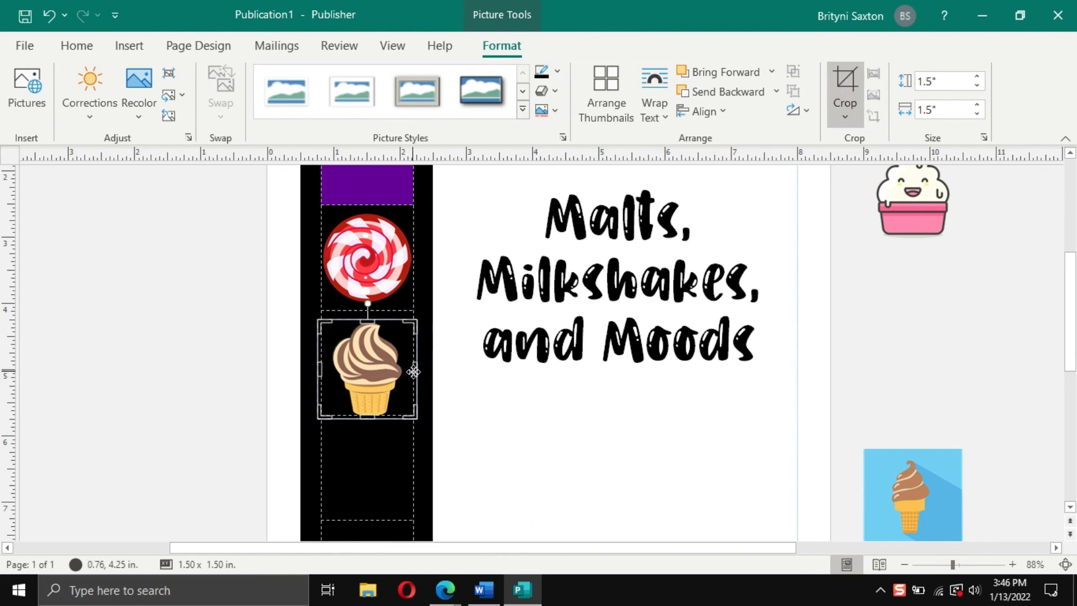
{"action": "left_click_drag", "start_coordinate": [413, 369], "coordinate": [402, 370]}
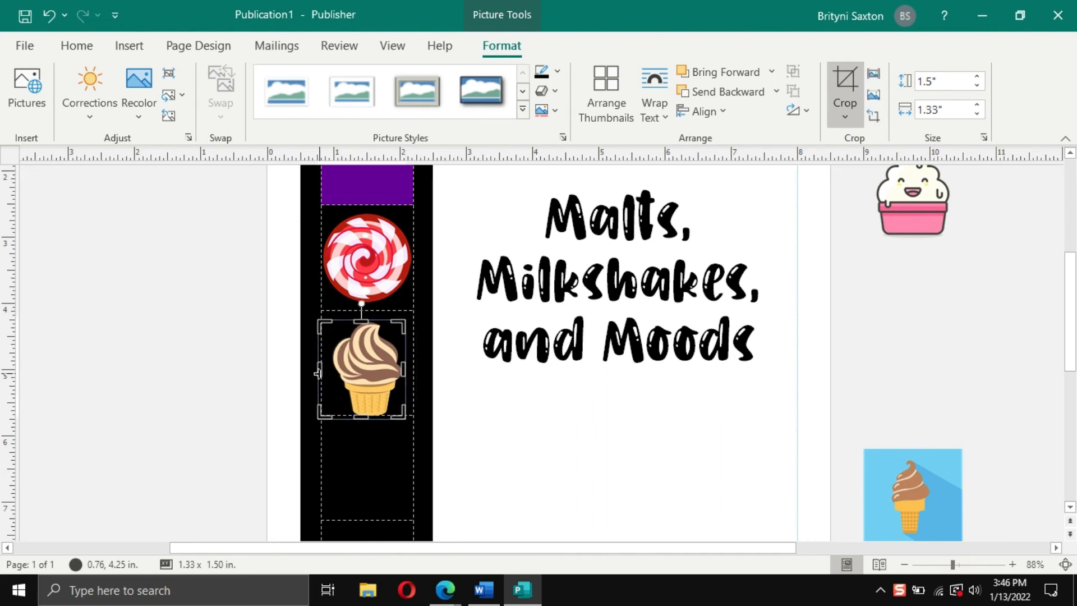
{"action": "left_click_drag", "start_coordinate": [319, 373], "coordinate": [329, 376]}
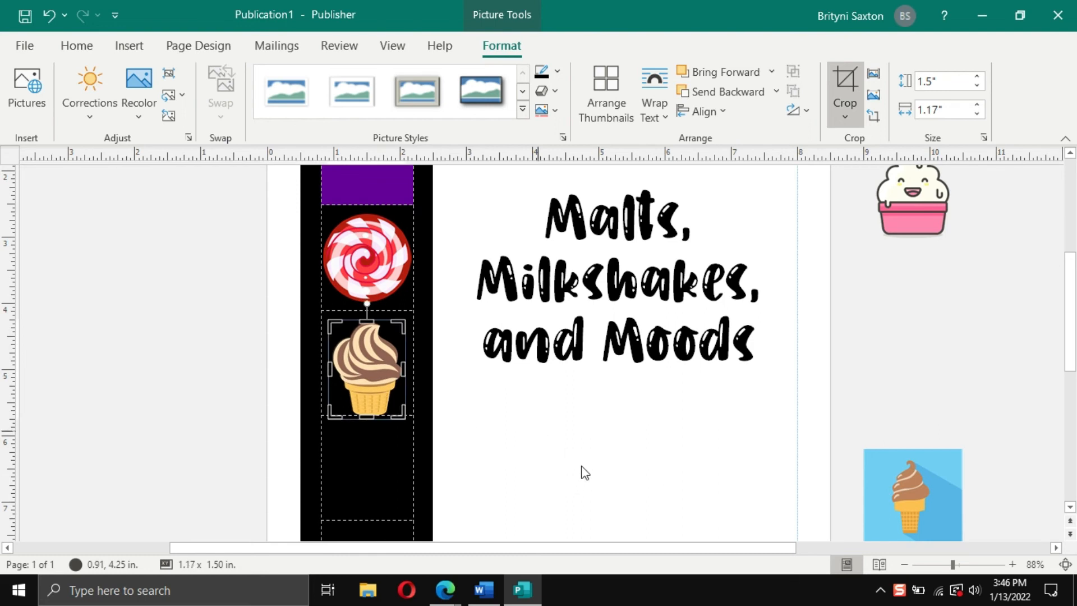
{"action": "key", "text": "Escape"}
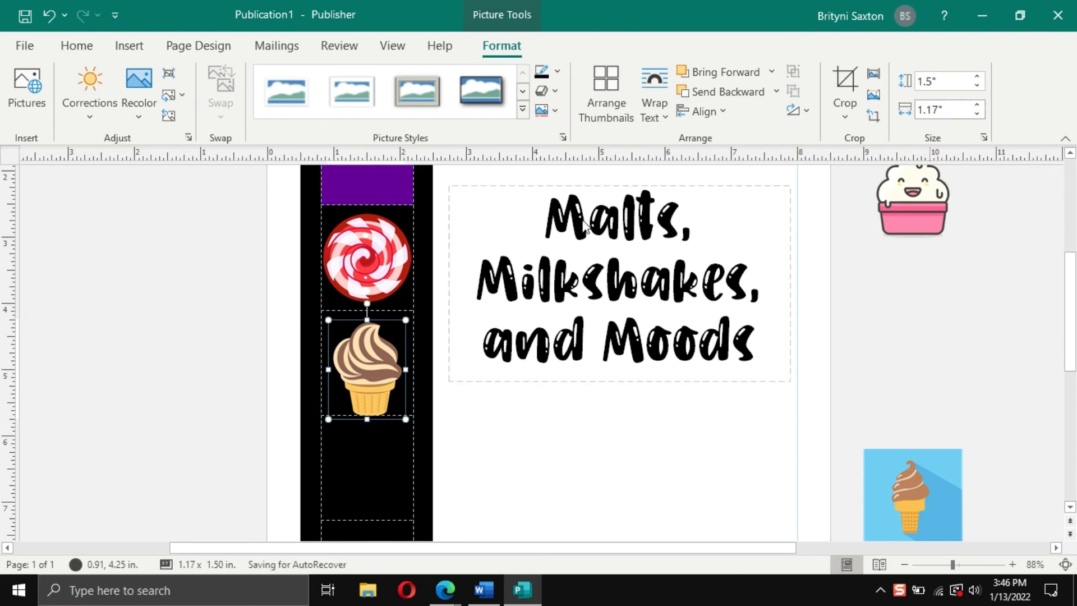
{"action": "mouse_move", "coordinate": [374, 370]}
{"action": "left_mouse_down"}
{"action": "mouse_move", "coordinate": [365, 362]}
{"action": "mouse_move", "coordinate": [375, 368]}
{"action": "left_mouse_up"}
{"action": "left_click", "coordinate": [548, 471]}
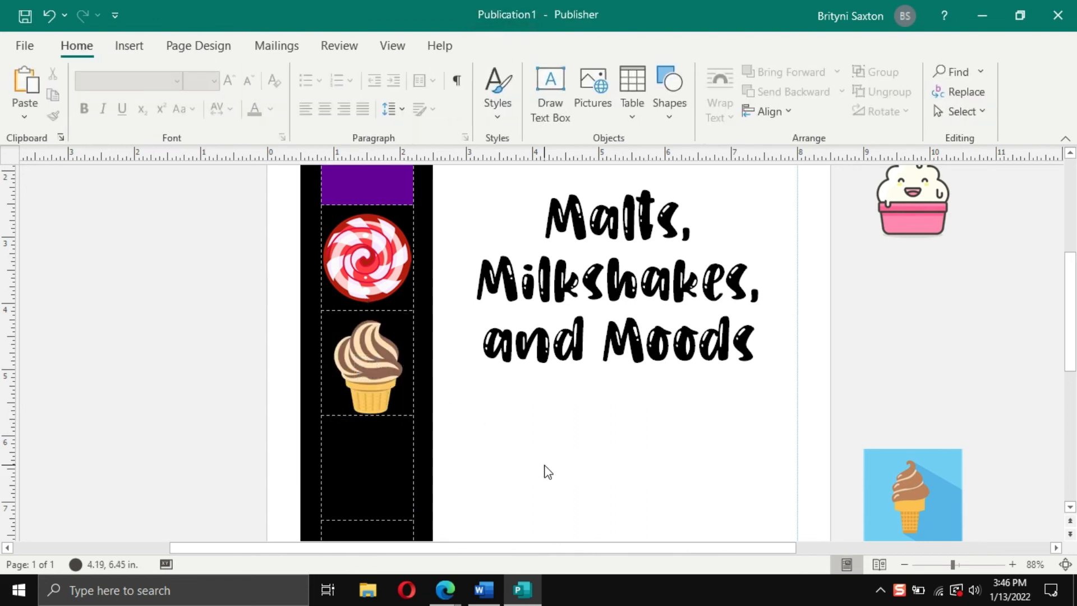
Delete the three unused pictures beside the page: the blue-background cone, the smiling ice cream cup and the colorful scoop cones
{"action": "left_click", "coordinate": [953, 471]}
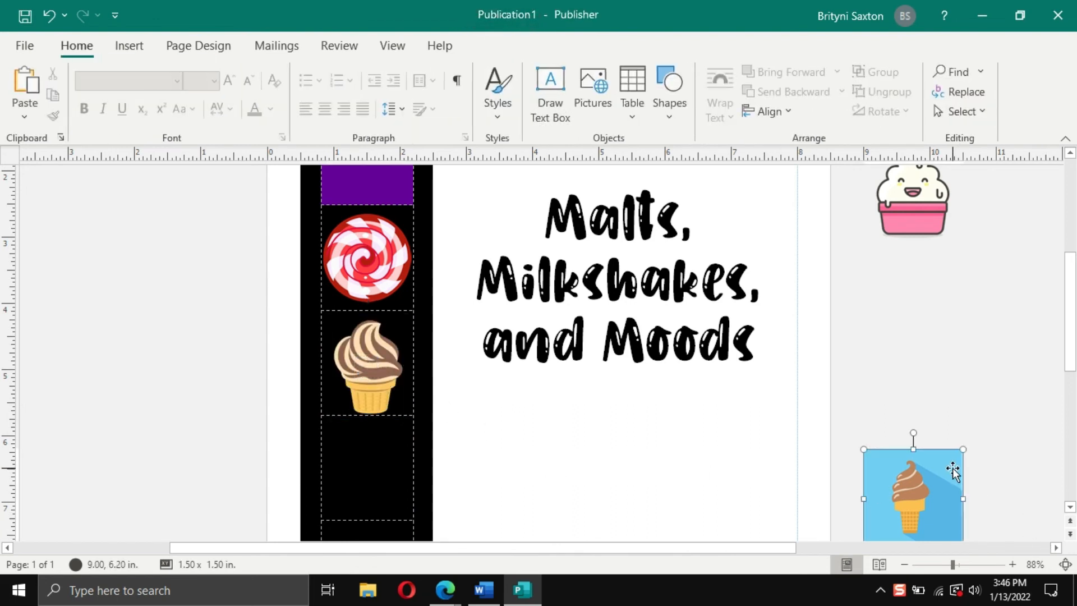
{"action": "key", "text": "Delete"}
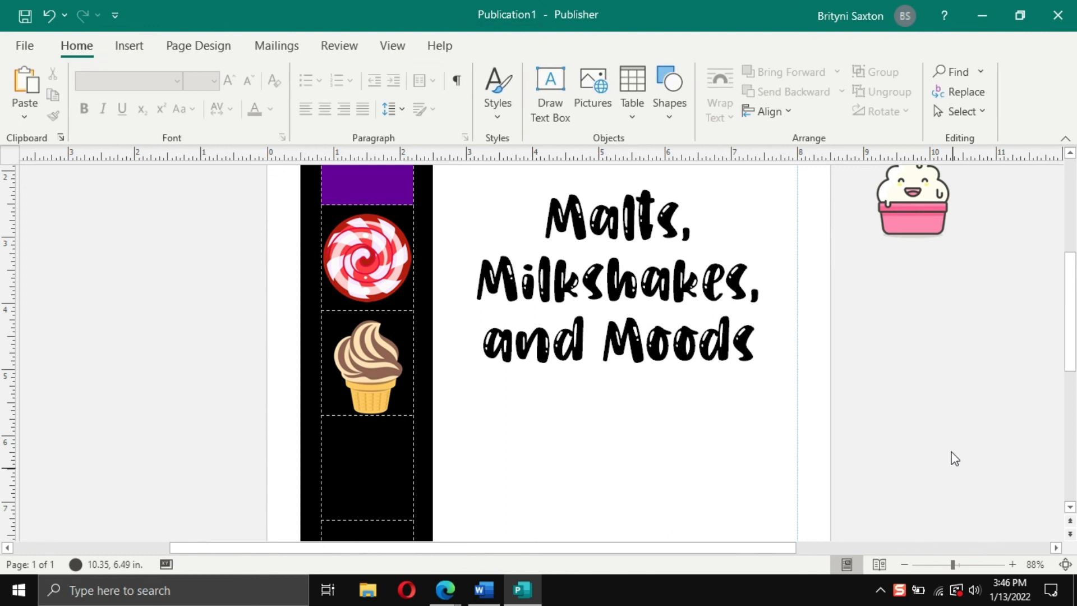
{"action": "scroll", "coordinate": [953, 438], "scroll_direction": "up", "scroll_amount": 1}
{"action": "scroll", "coordinate": [953, 438], "scroll_direction": "up", "scroll_amount": 3}
{"action": "left_click", "coordinate": [909, 306]}
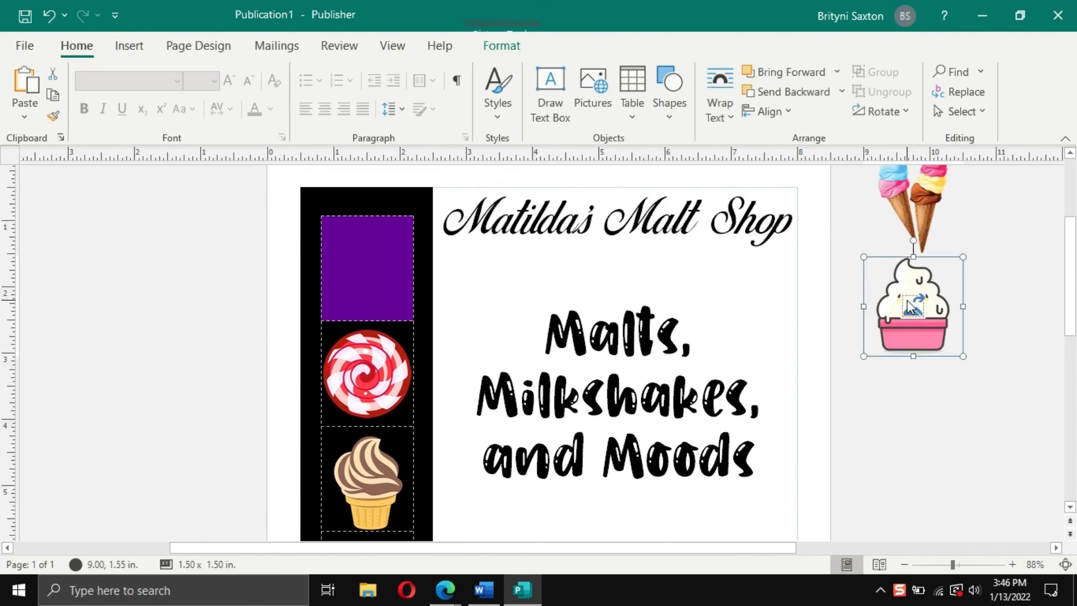
{"action": "key", "text": "Delete"}
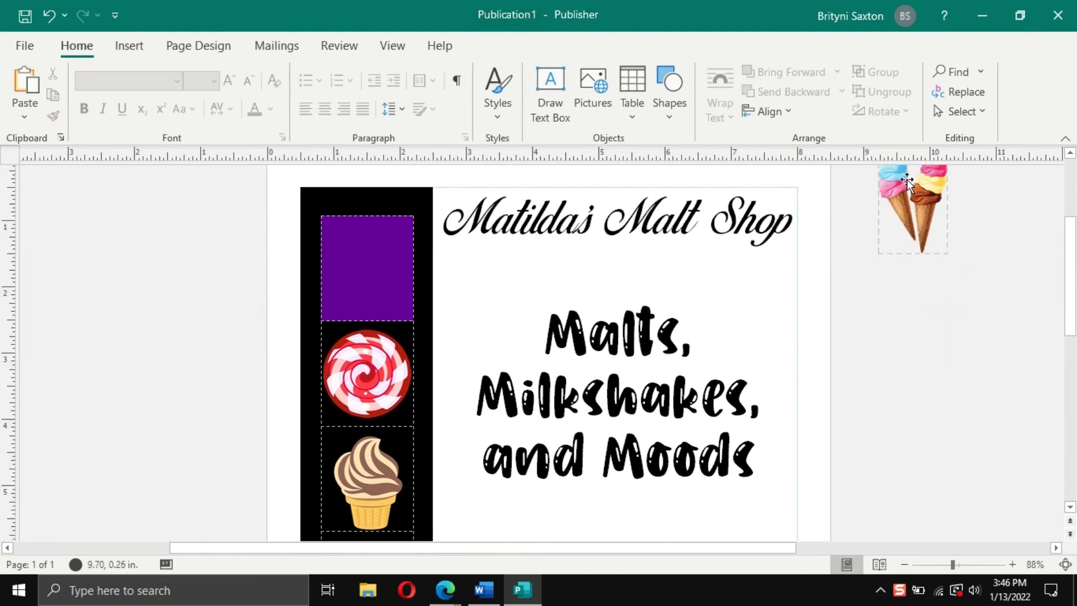
{"action": "left_click", "coordinate": [903, 209]}
{"action": "key", "text": "Delete"}
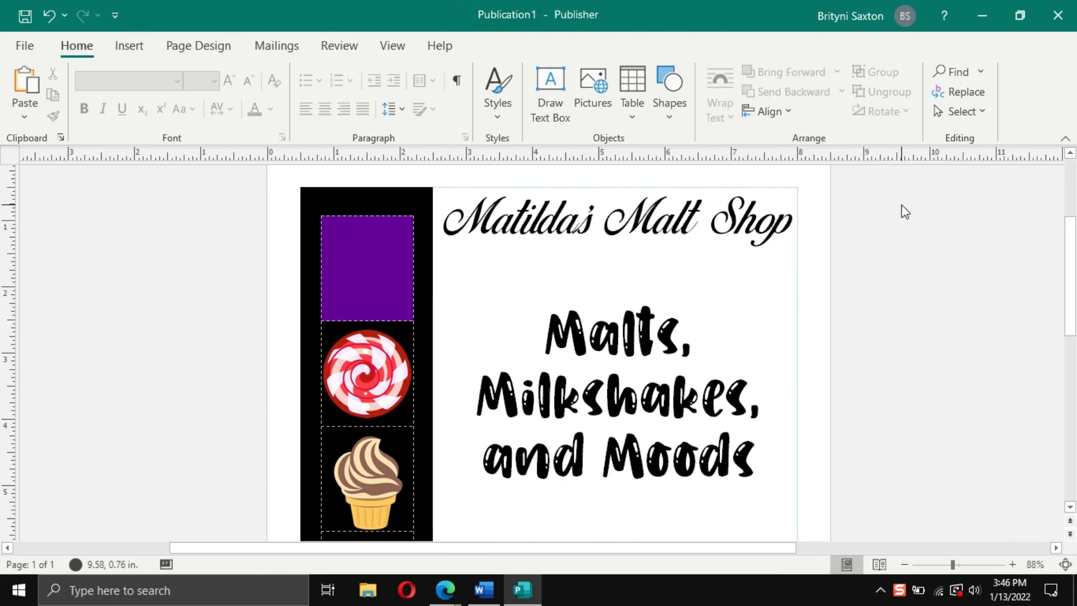
Remove the fill from the black side-bar rectangle behind the picture table
{"action": "scroll", "coordinate": [904, 211], "scroll_direction": "up", "scroll_amount": 1}
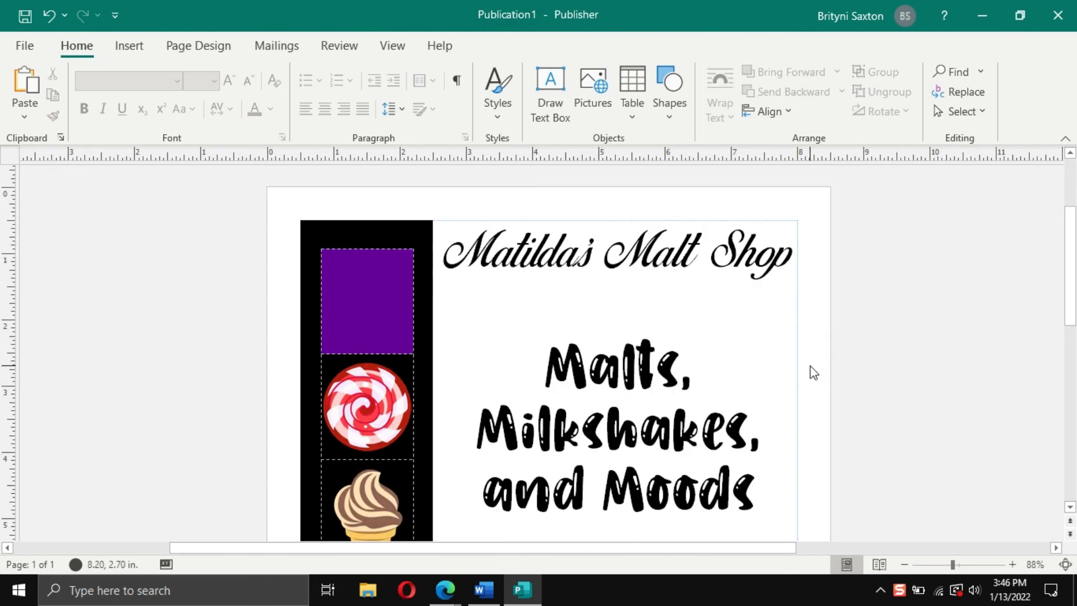
{"action": "left_click", "coordinate": [317, 230]}
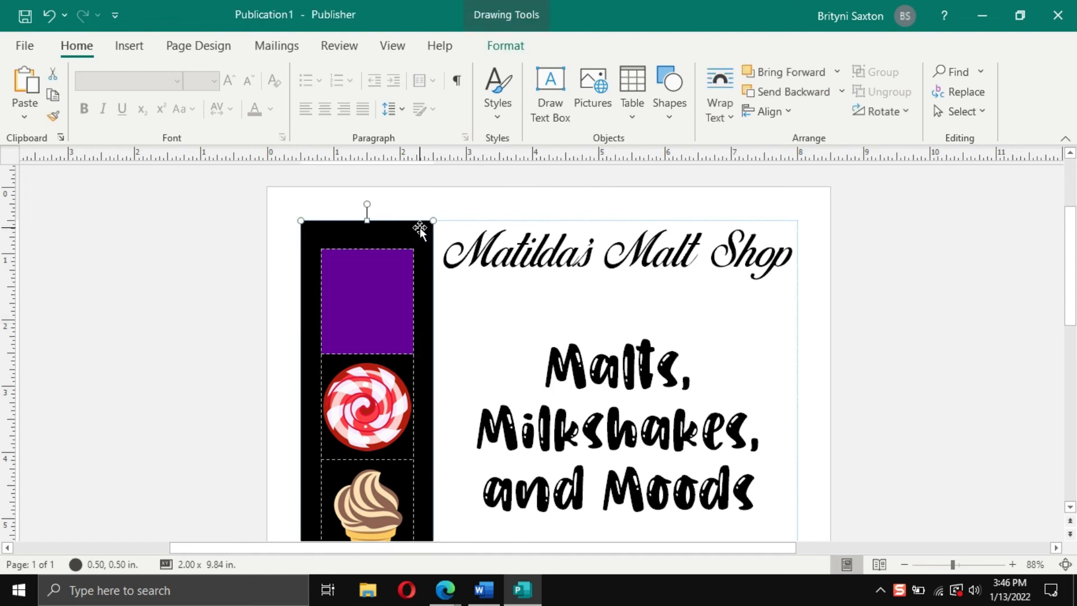
{"action": "left_click", "coordinate": [505, 46]}
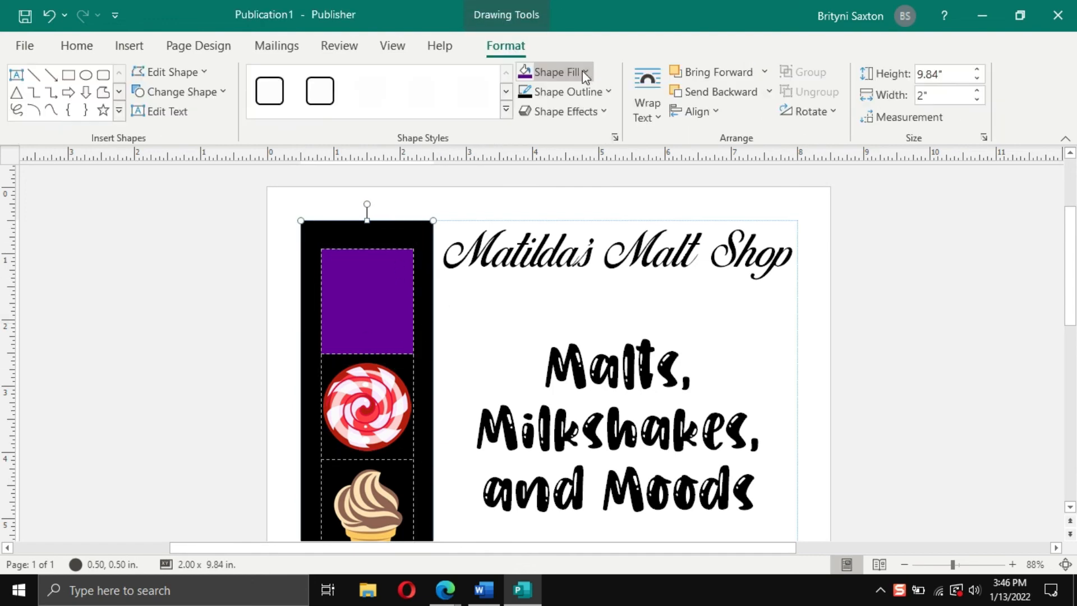
{"action": "left_click", "coordinate": [585, 72]}
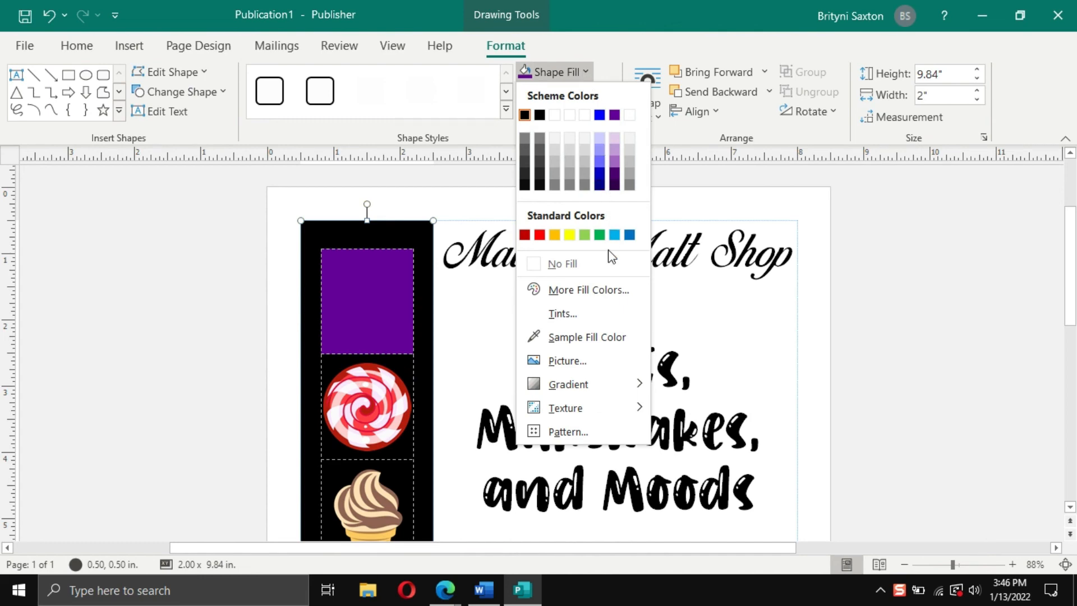
{"action": "left_click", "coordinate": [609, 276]}
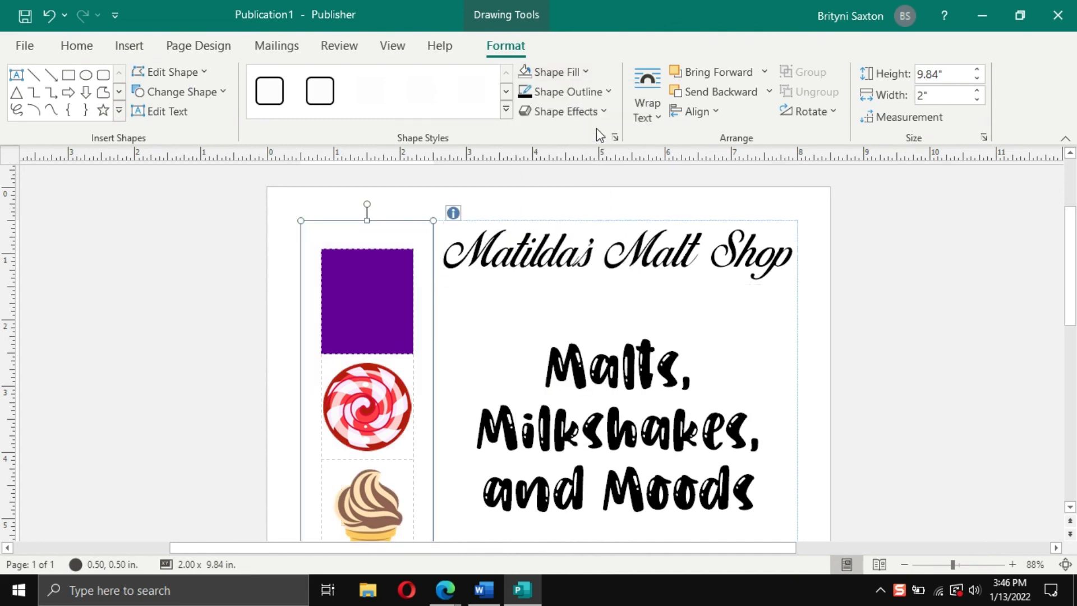
Set the outline of the side-bar rectangle to a dark shade of the purple scheme color
{"action": "left_click", "coordinate": [609, 92]}
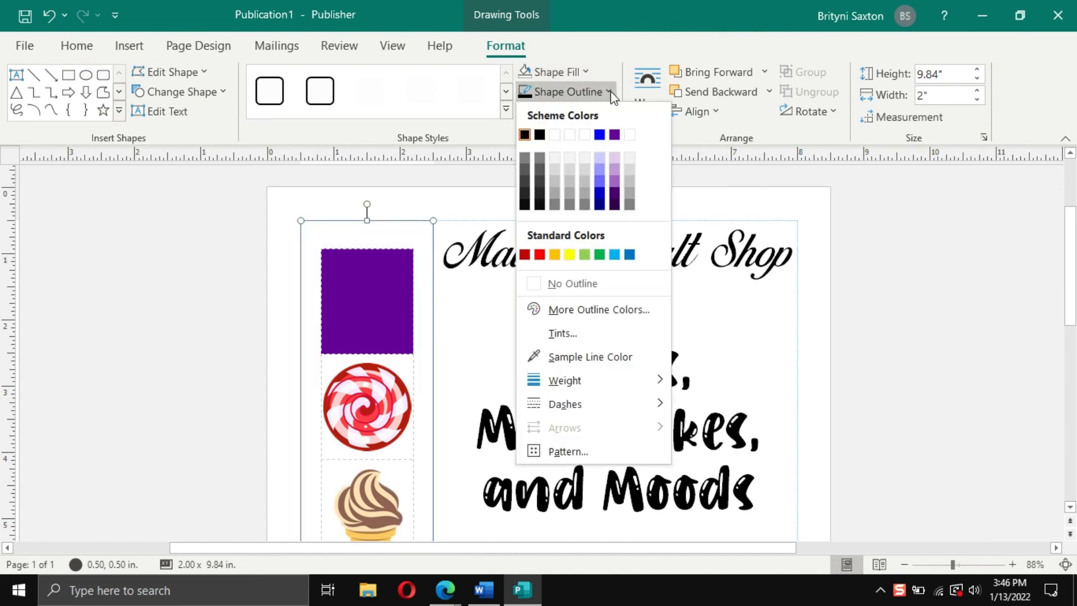
{"action": "left_click", "coordinate": [615, 195]}
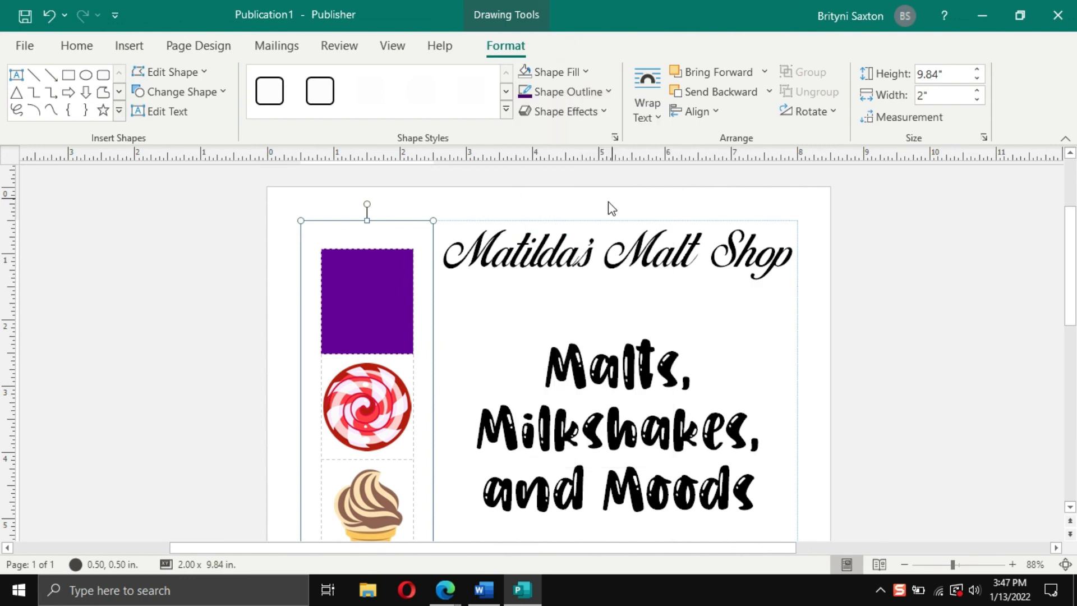
{"action": "left_click", "coordinate": [862, 284]}
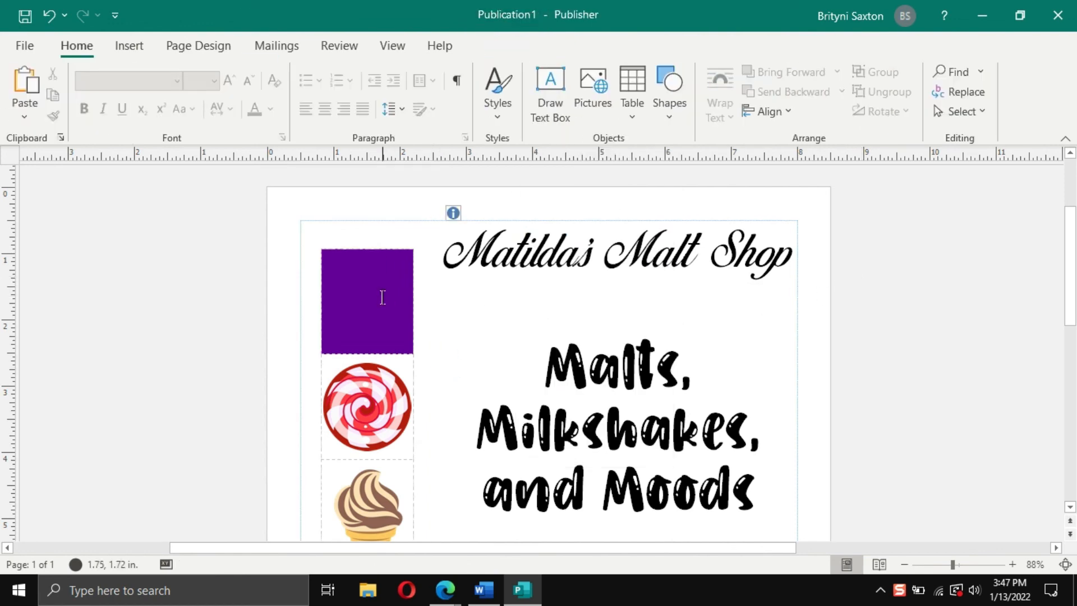
{"action": "scroll", "coordinate": [518, 359], "scroll_direction": "up", "scroll_amount": 1}
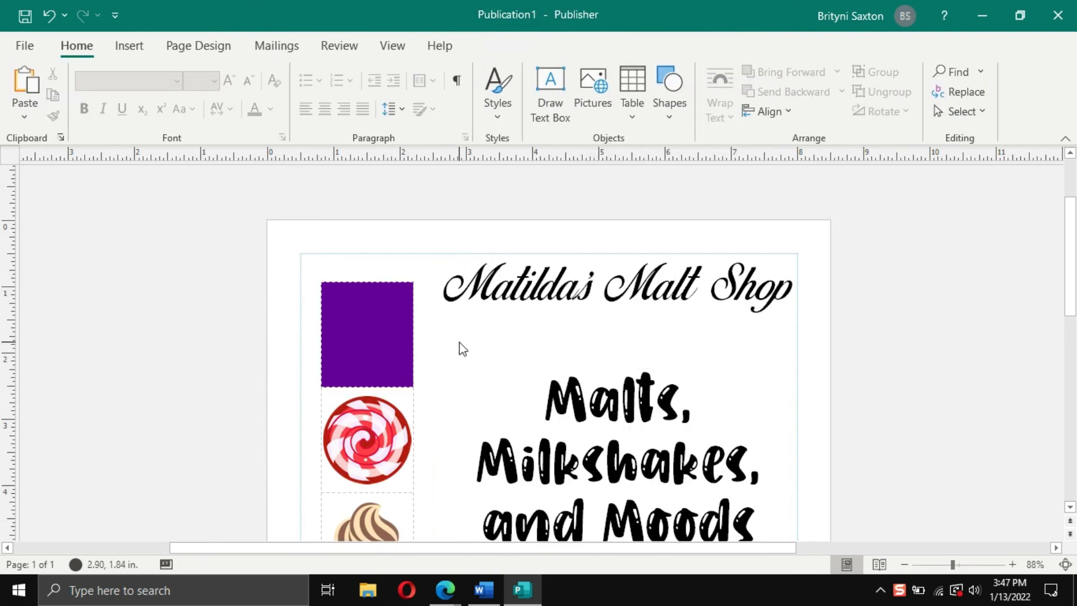
Fill the side-bar rectangle with a light purple tint and move it left to about -1.14, 0.70 in
{"action": "left_click", "coordinate": [402, 272]}
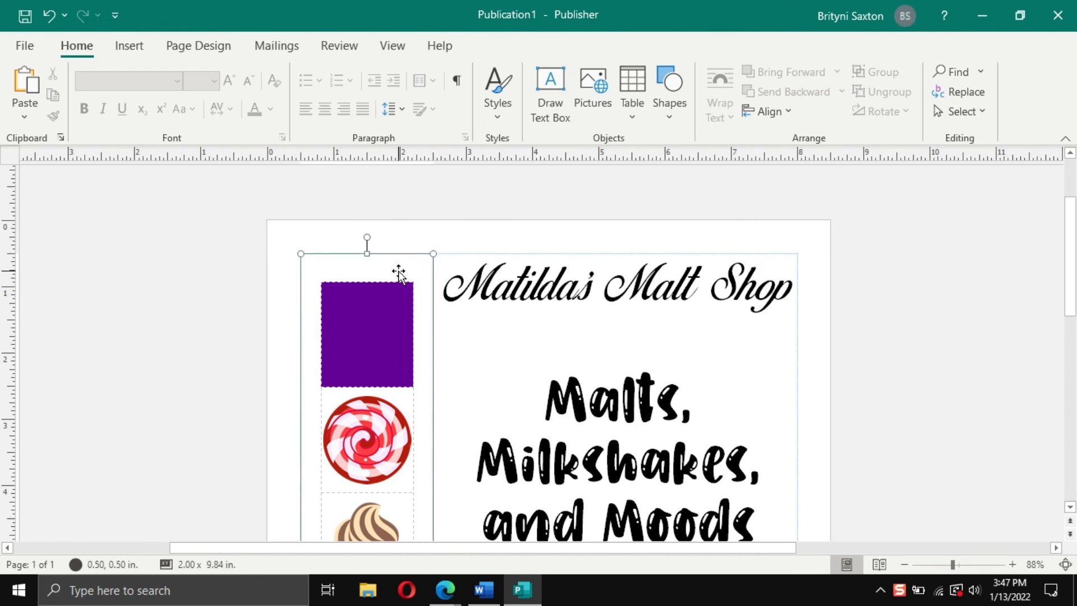
{"action": "left_click", "coordinate": [562, 76]}
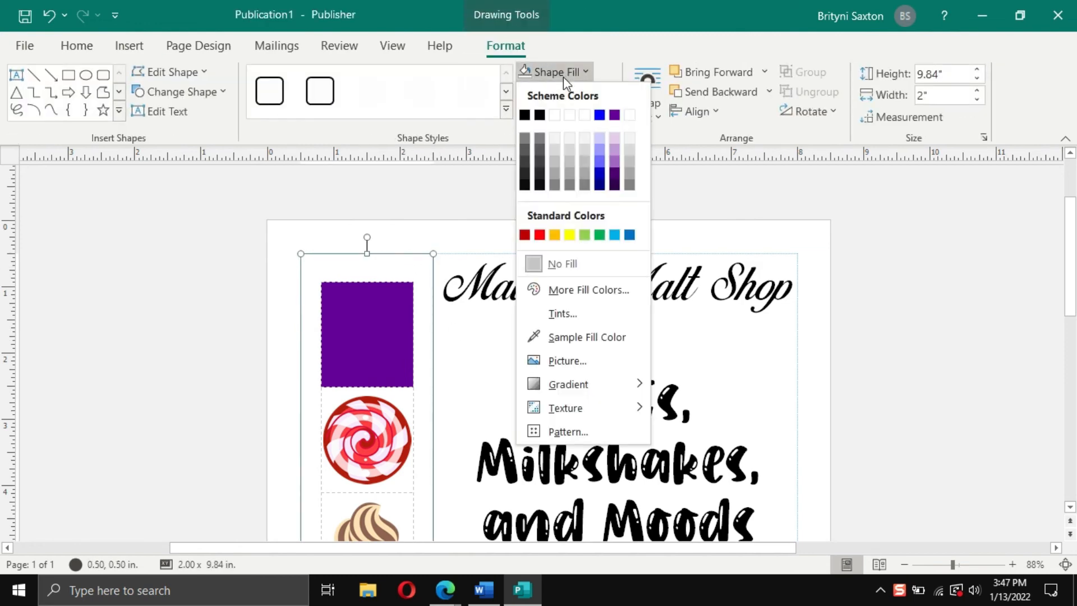
{"action": "left_click", "coordinate": [614, 150]}
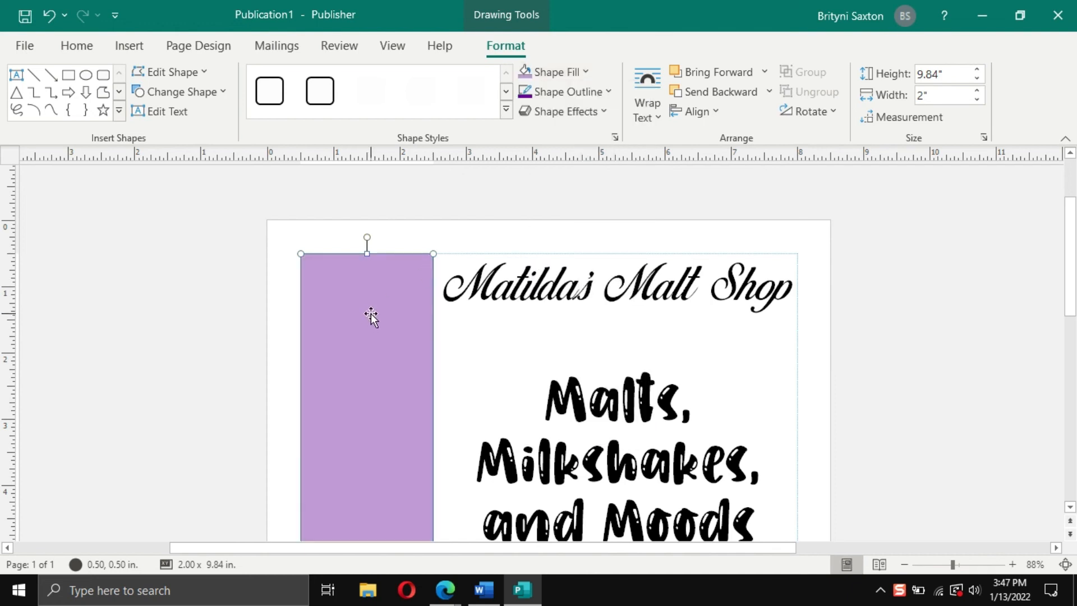
{"action": "left_click_drag", "start_coordinate": [372, 314], "coordinate": [261, 329]}
{"action": "scroll", "coordinate": [258, 327], "scroll_direction": "down", "scroll_amount": 5}
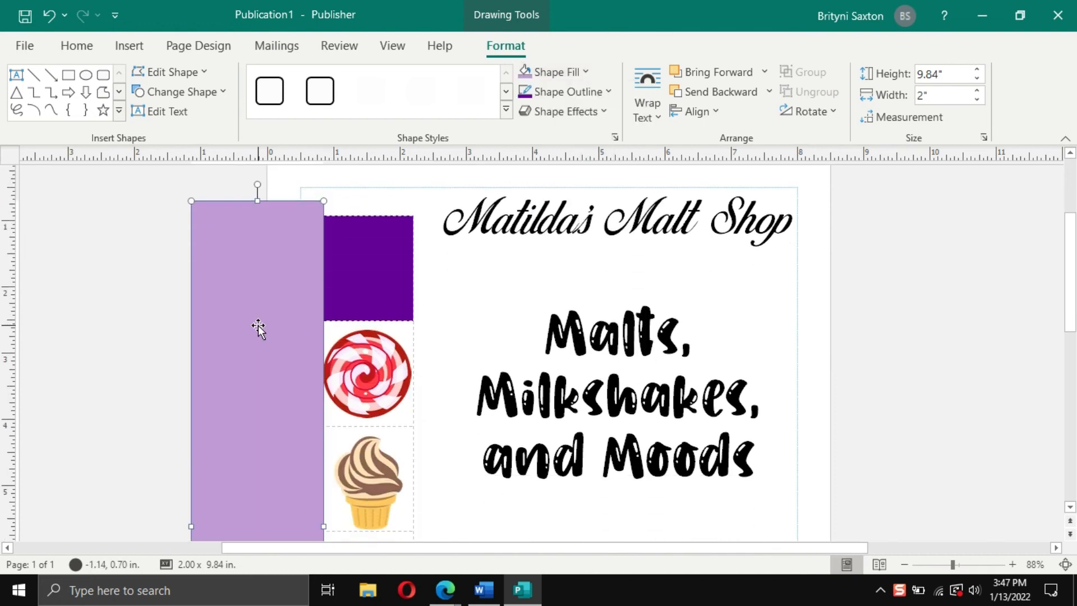
{"action": "scroll", "coordinate": [258, 325], "scroll_direction": "down", "scroll_amount": 2}
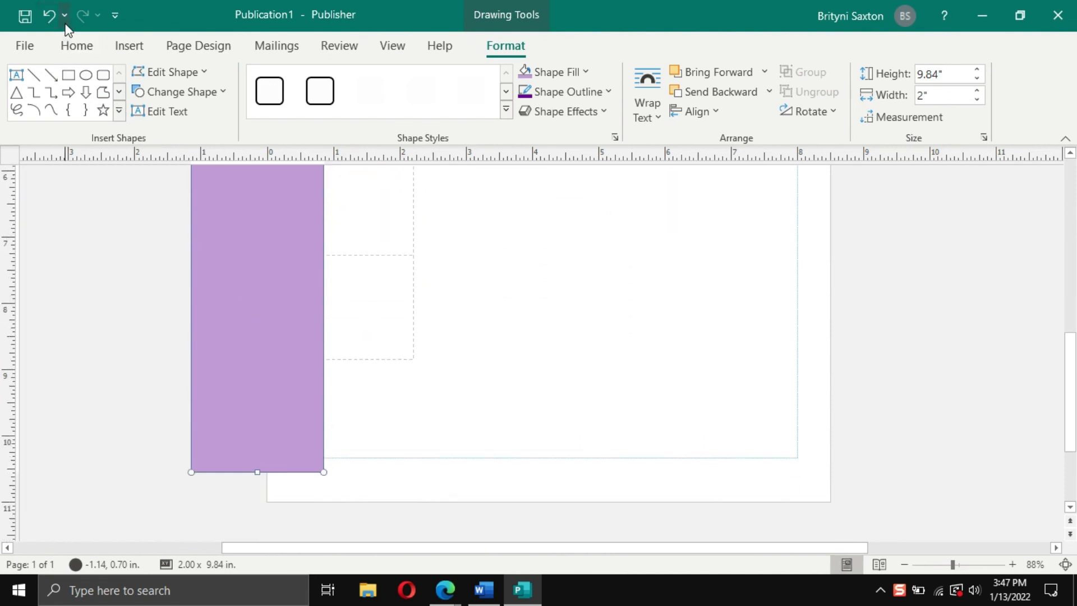
{"action": "scroll", "coordinate": [159, 395], "scroll_direction": "up", "scroll_amount": 3}
{"action": "scroll", "coordinate": [160, 395], "scroll_direction": "up", "scroll_amount": 4}
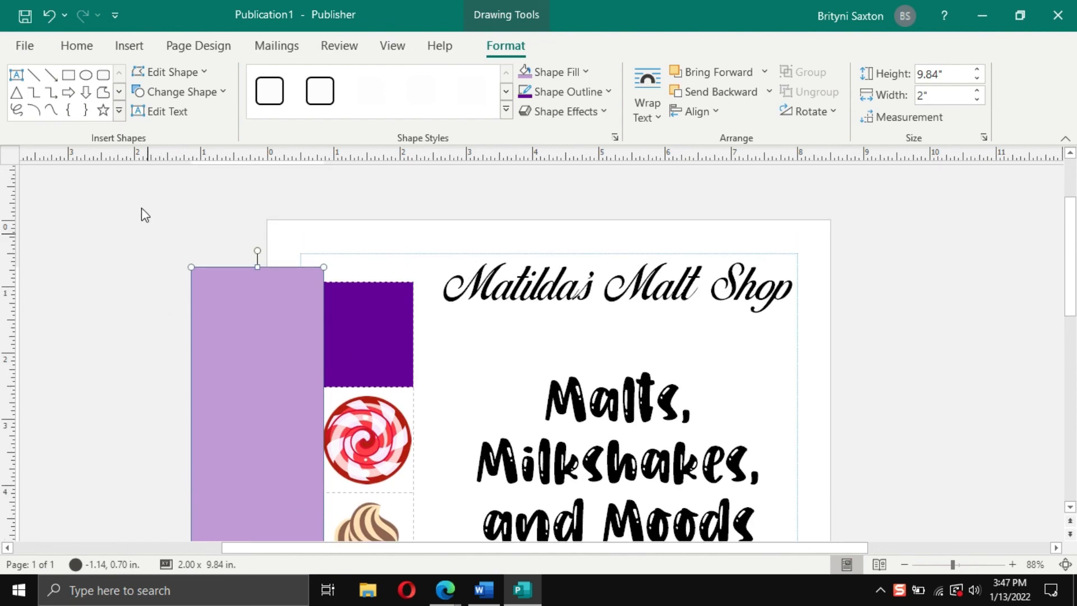
Undo the move, fill and outline changes on the side-bar rectangle back to its original black fill
{"action": "left_click", "coordinate": [46, 9]}
{"action": "left_click", "coordinate": [46, 9]}
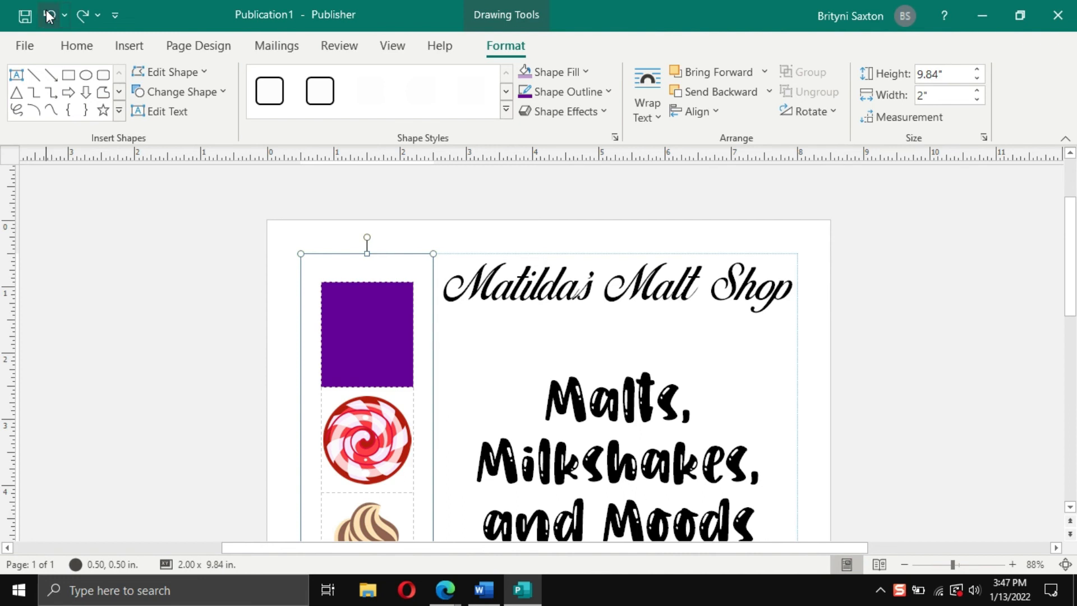
{"action": "left_click", "coordinate": [45, 10]}
{"action": "left_click", "coordinate": [48, 16]}
{"action": "left_click", "coordinate": [48, 15]}
{"action": "left_click", "coordinate": [48, 15]}
{"action": "left_click", "coordinate": [48, 16]}
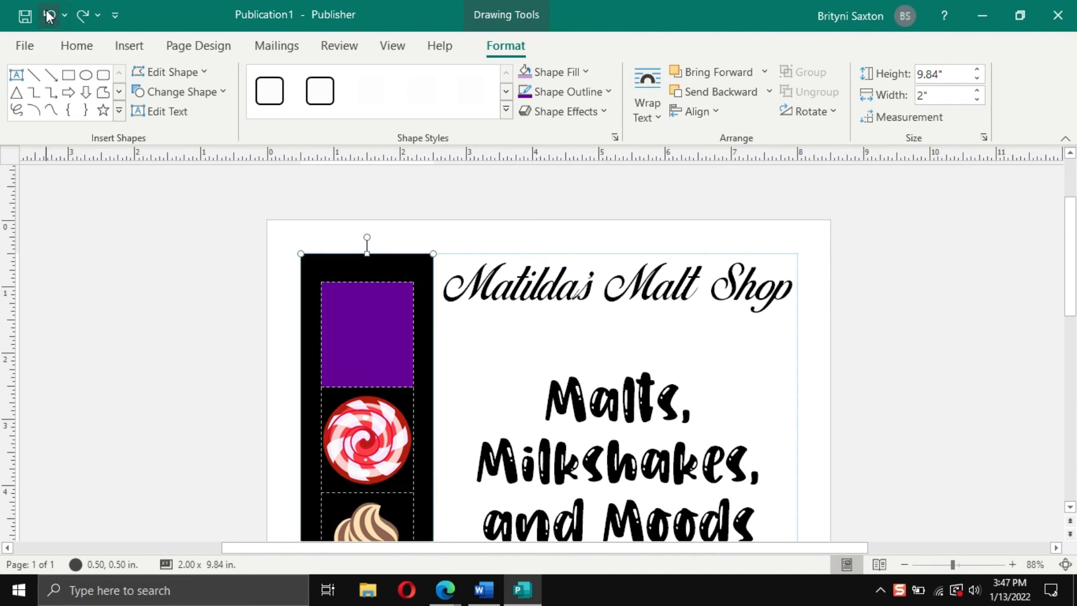
{"action": "left_click", "coordinate": [229, 302]}
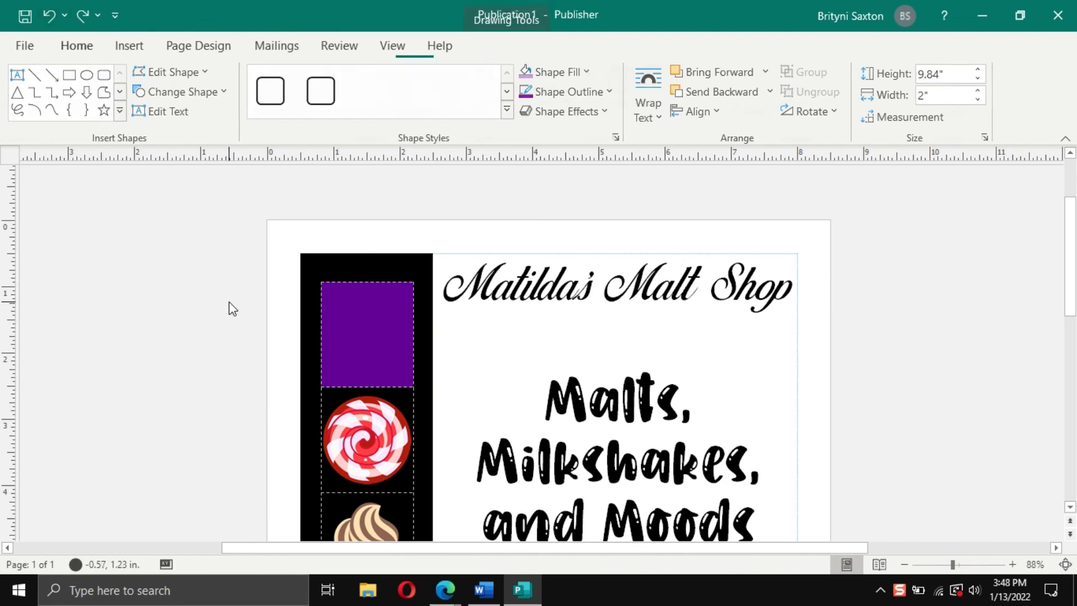
Fill the black side-bar rectangle with a light gray tint from the scheme colors
{"action": "left_click", "coordinate": [385, 269]}
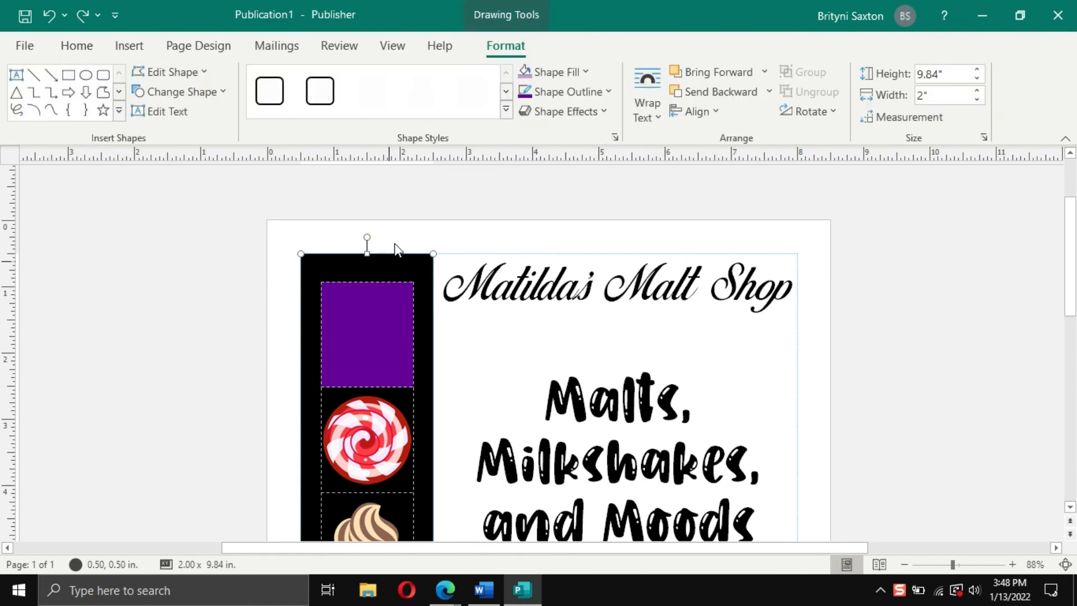
{"action": "left_click", "coordinate": [587, 68]}
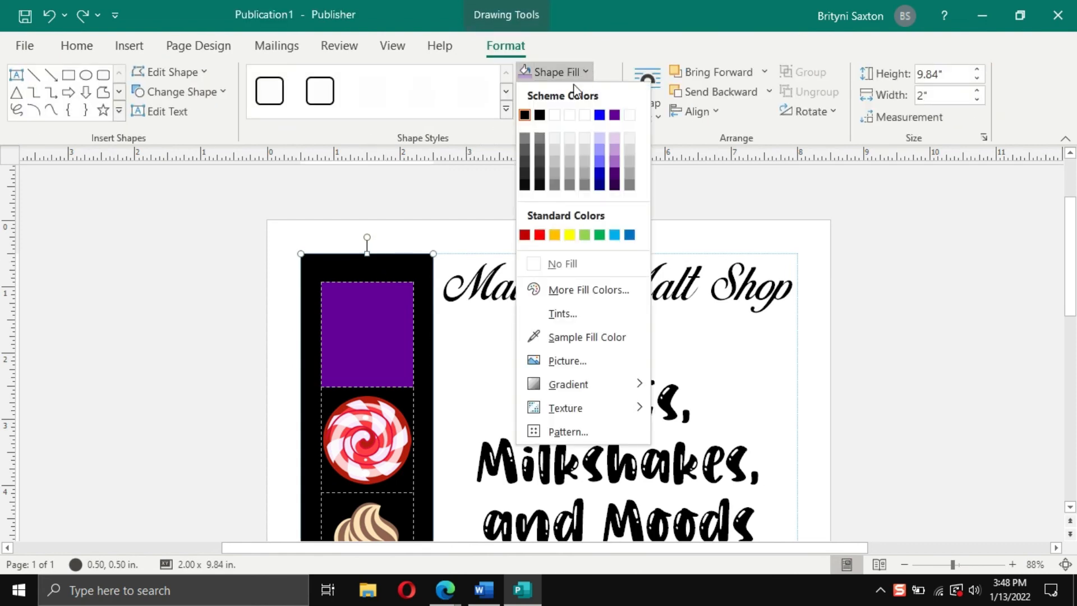
{"action": "left_click", "coordinate": [582, 148]}
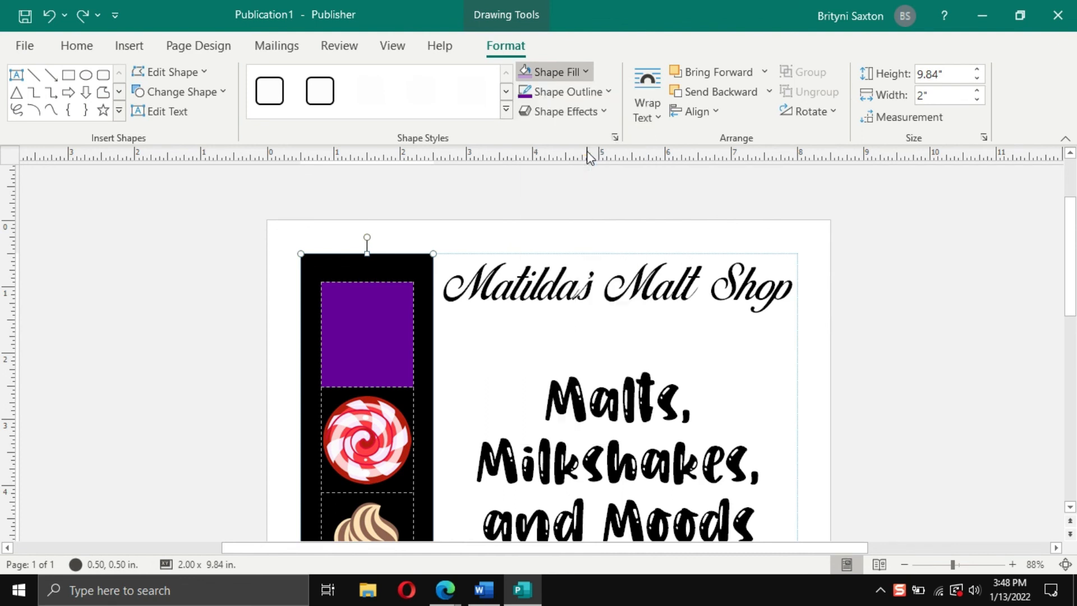
{"action": "left_click", "coordinate": [568, 76]}
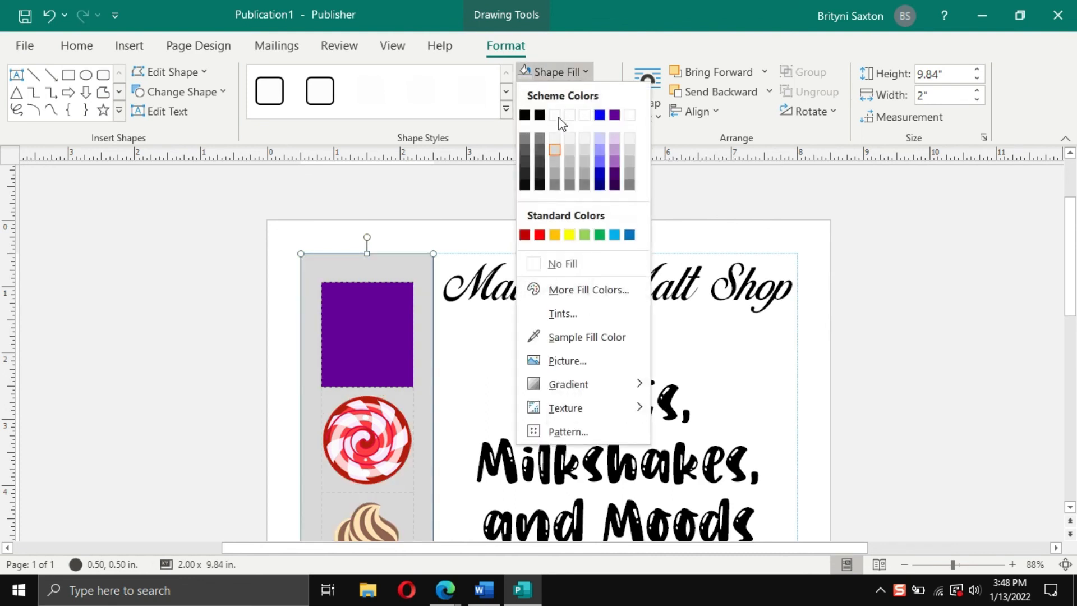
{"action": "left_click", "coordinate": [628, 147]}
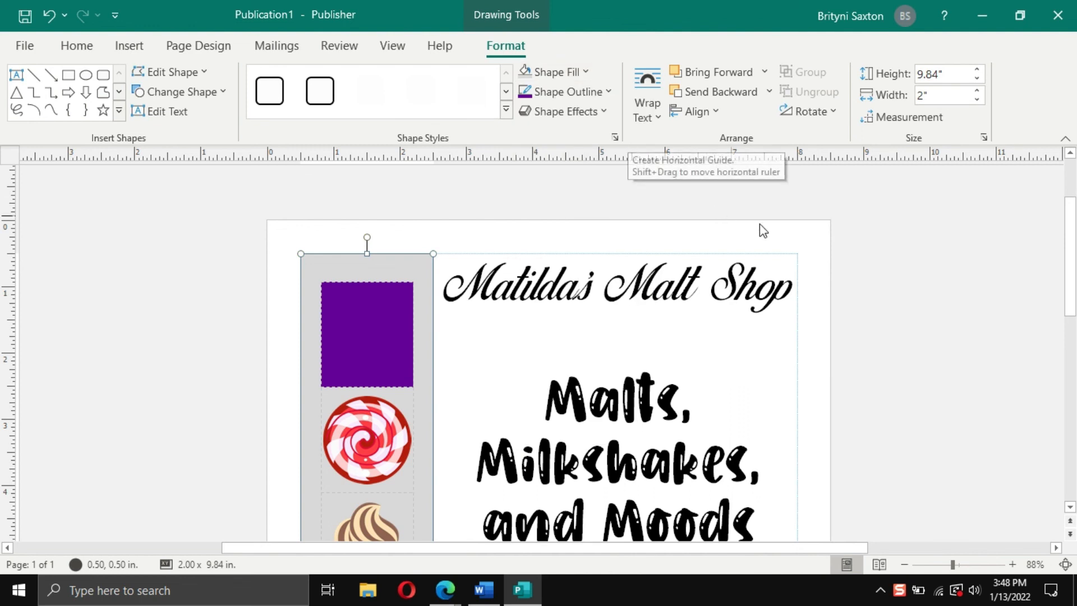
{"action": "left_click", "coordinate": [874, 253]}
Remove the purple fill from the first cell of the side-bar table
{"action": "scroll", "coordinate": [907, 423], "scroll_direction": "down", "scroll_amount": 2}
{"action": "scroll", "coordinate": [908, 421], "scroll_direction": "down", "scroll_amount": 2}
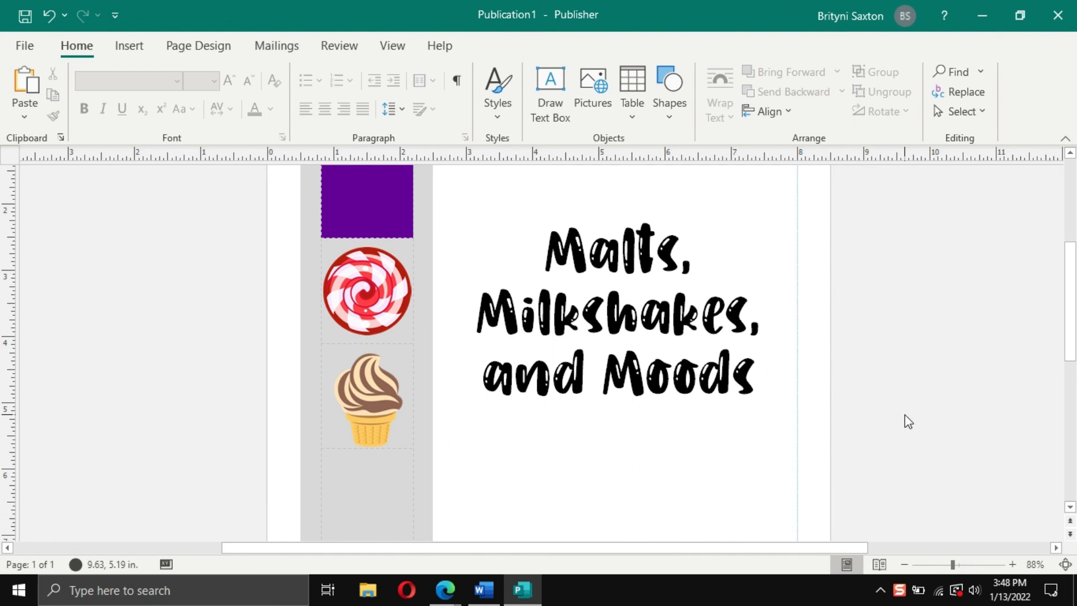
{"action": "scroll", "coordinate": [906, 420], "scroll_direction": "up", "scroll_amount": 2}
{"action": "left_click", "coordinate": [355, 253]}
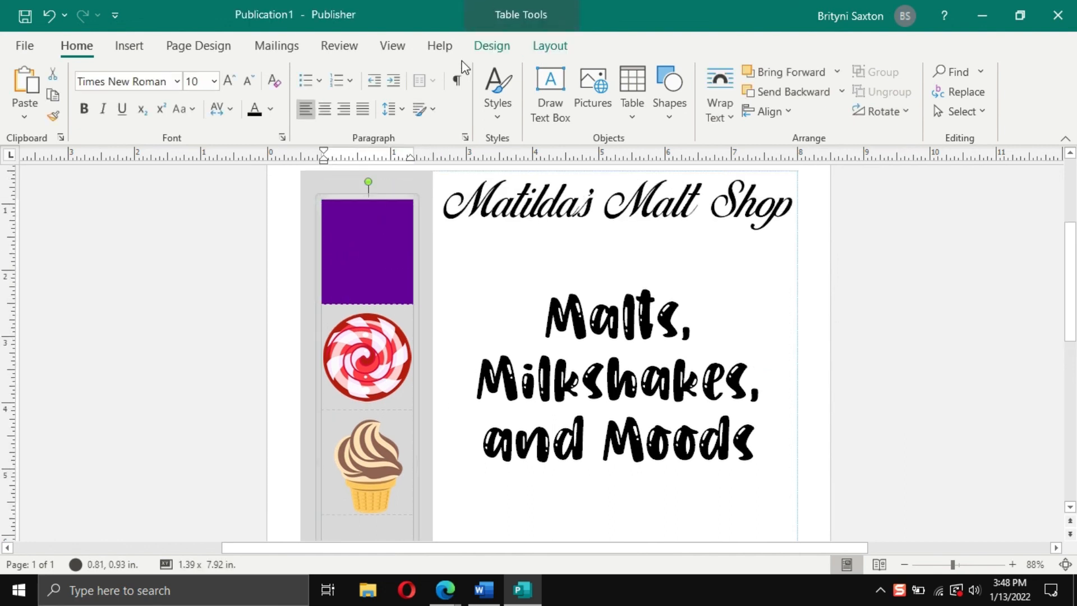
{"action": "left_click", "coordinate": [492, 47]}
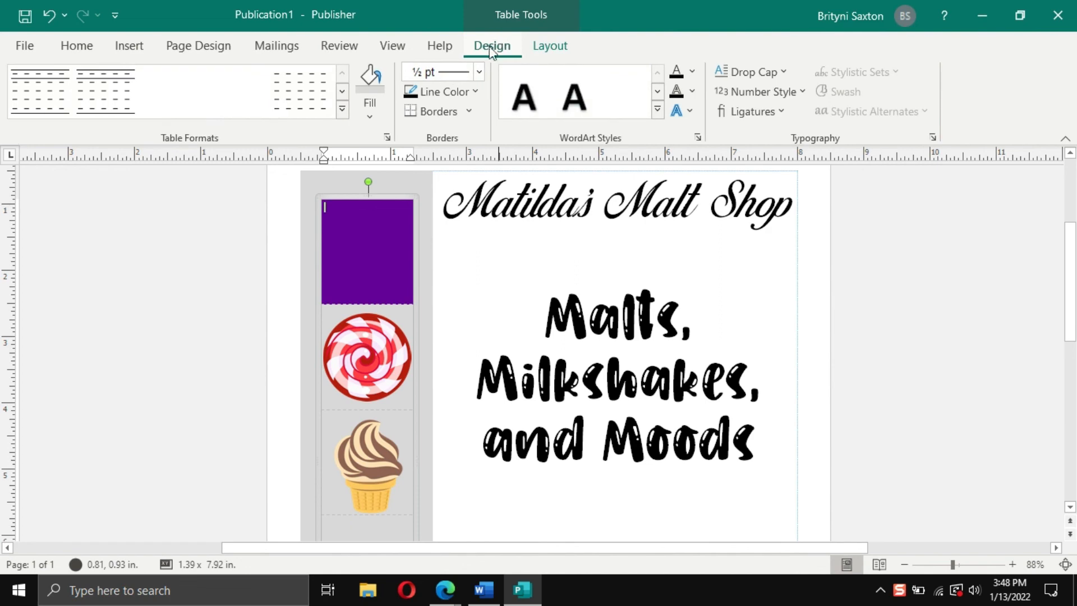
{"action": "left_click", "coordinate": [370, 112]}
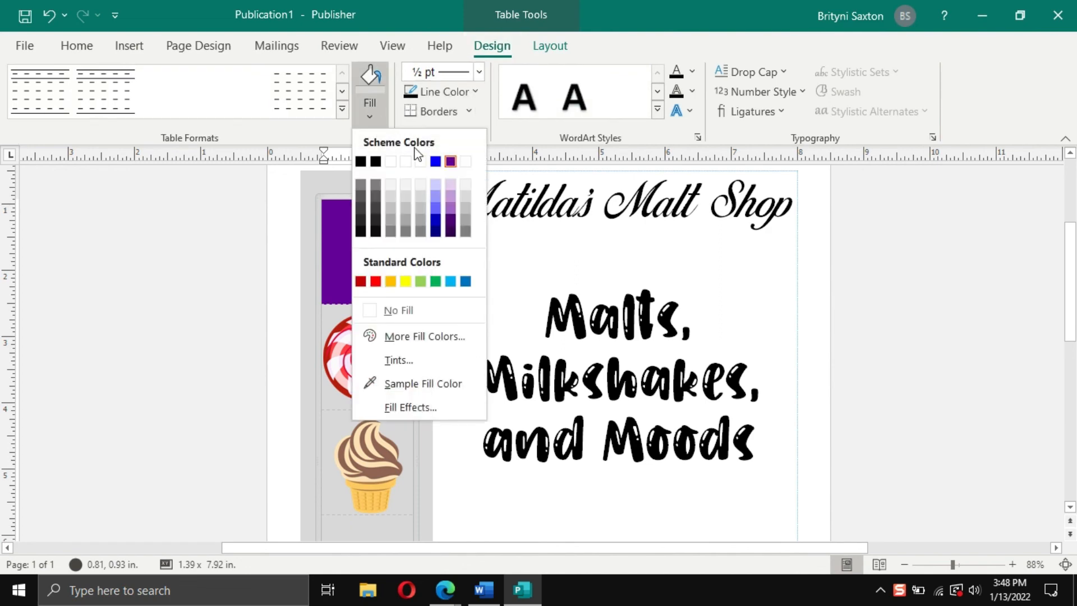
{"action": "left_click", "coordinate": [421, 307]}
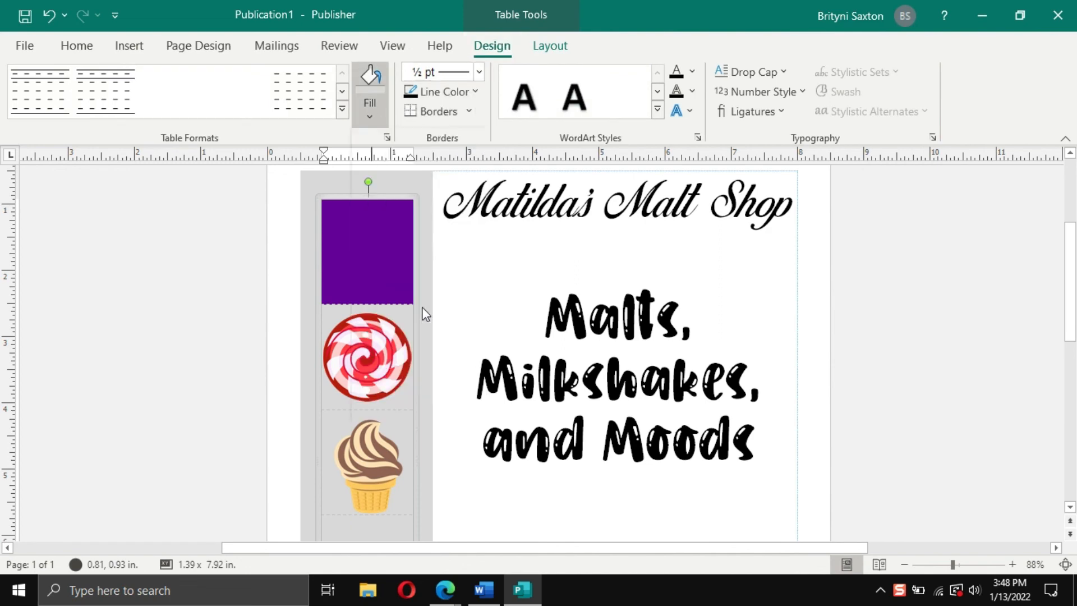
{"action": "left_click", "coordinate": [936, 263]}
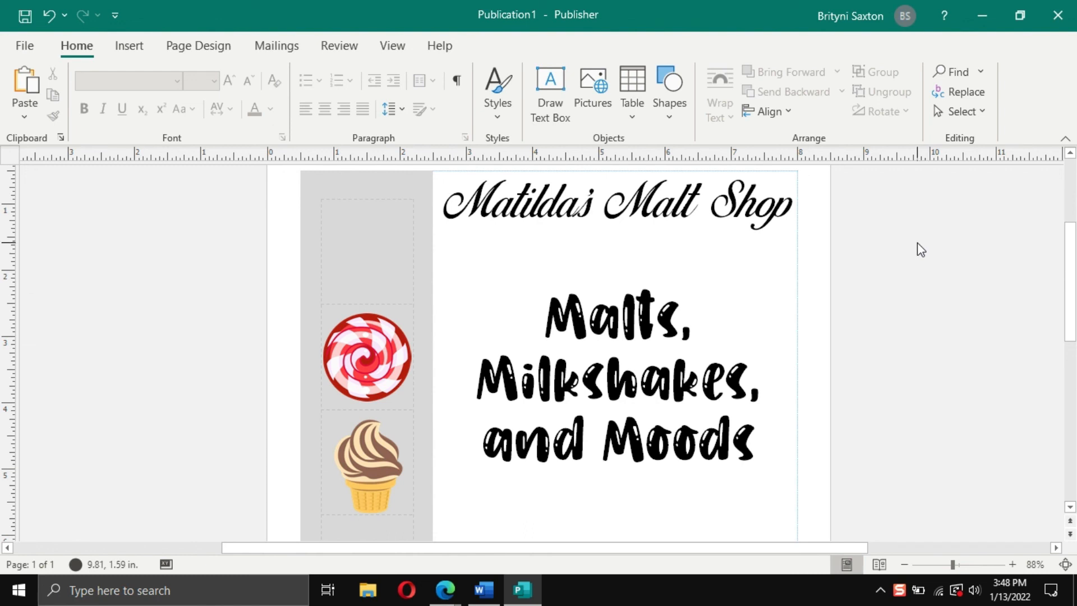
Select the swirl candy and swirl cone pictures together and align them by their centers
{"action": "left_click", "coordinate": [374, 377]}
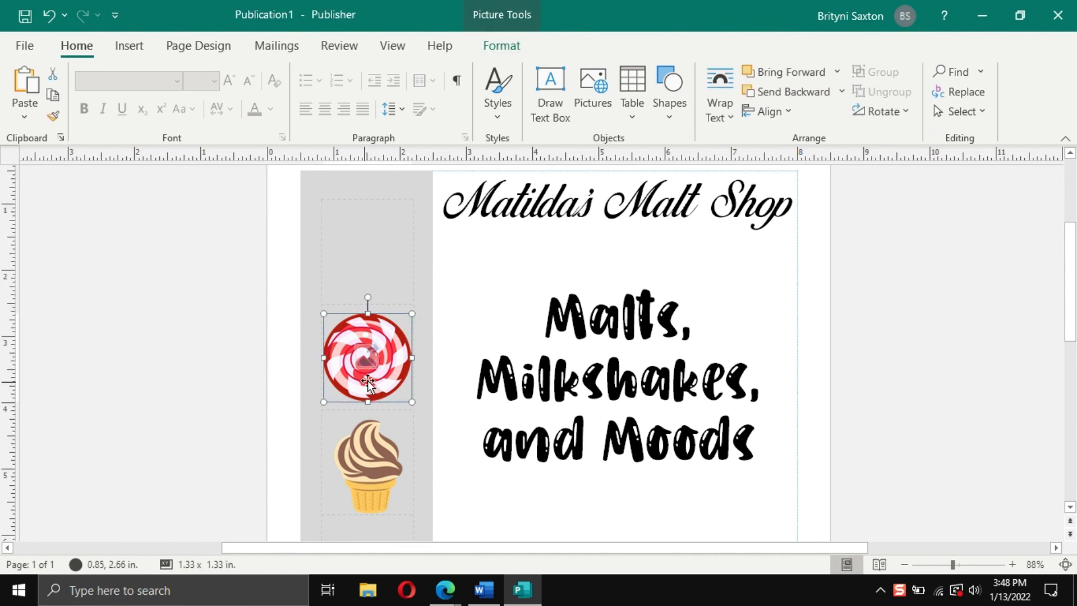
{"action": "left_click", "coordinate": [365, 479], "text": "shift"}
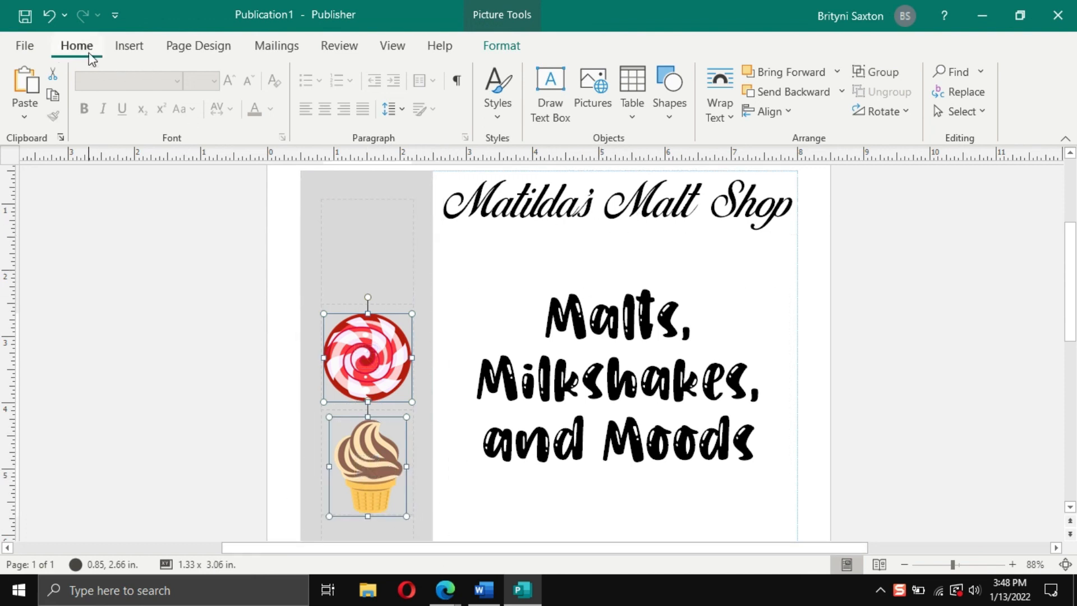
{"action": "left_click", "coordinate": [790, 112]}
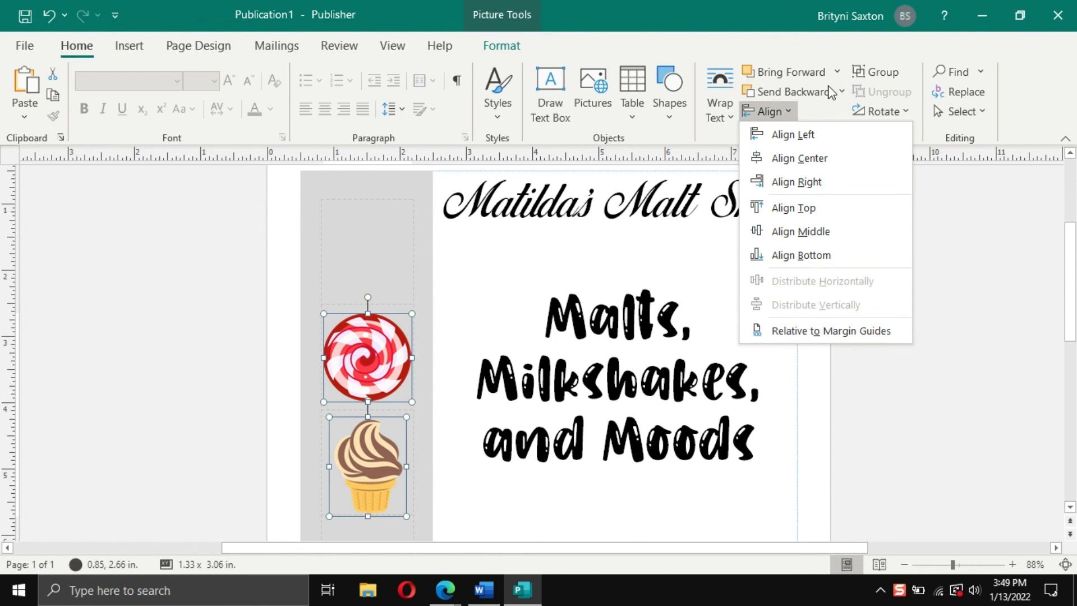
{"action": "left_click", "coordinate": [823, 163]}
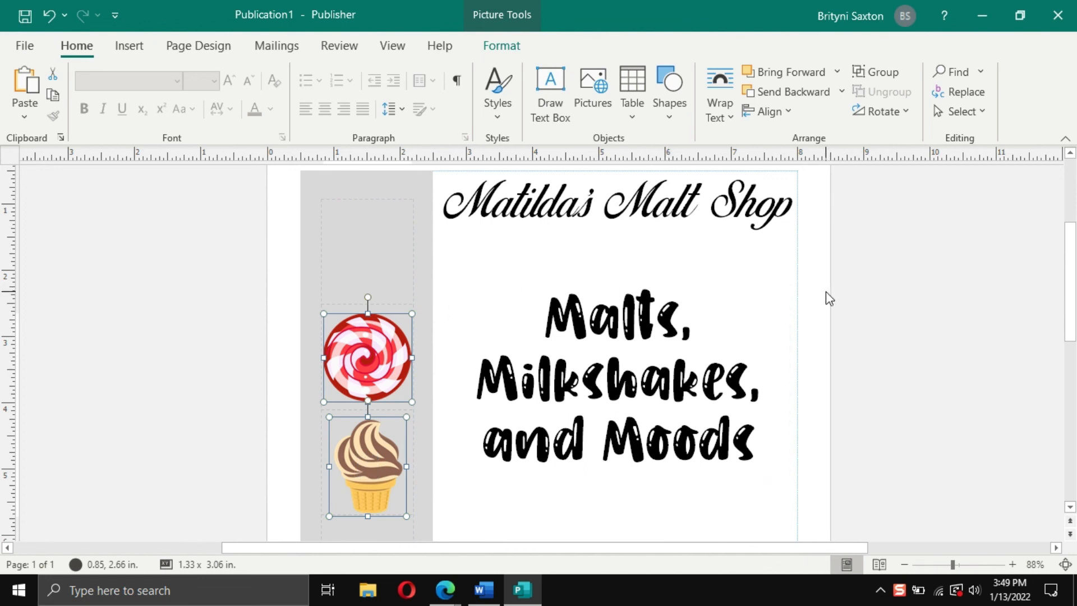
{"action": "left_click", "coordinate": [812, 411]}
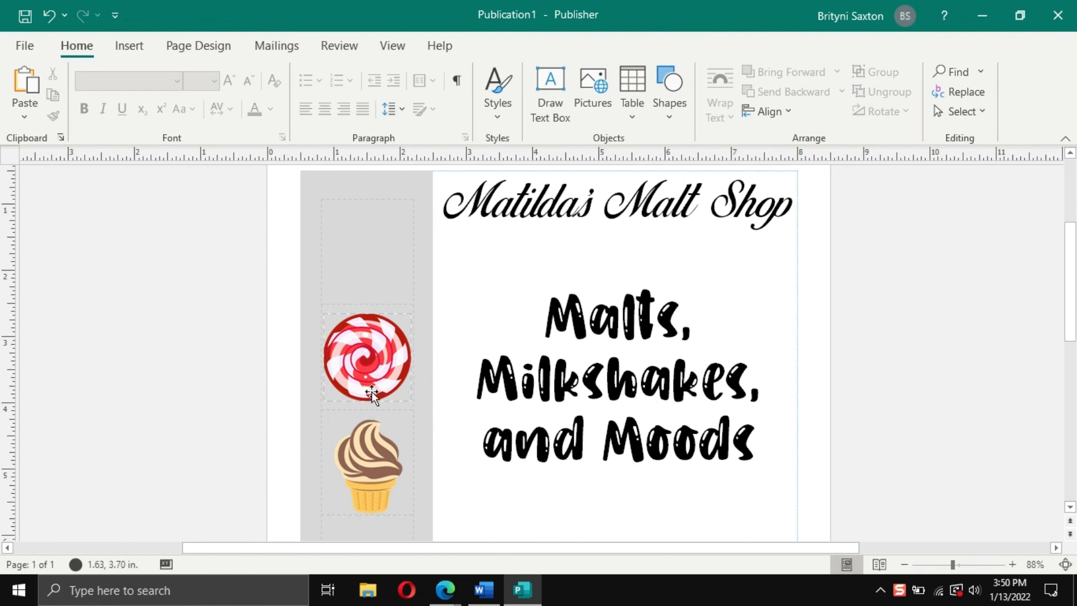
{"action": "scroll", "coordinate": [711, 376], "scroll_direction": "down", "scroll_amount": 3}
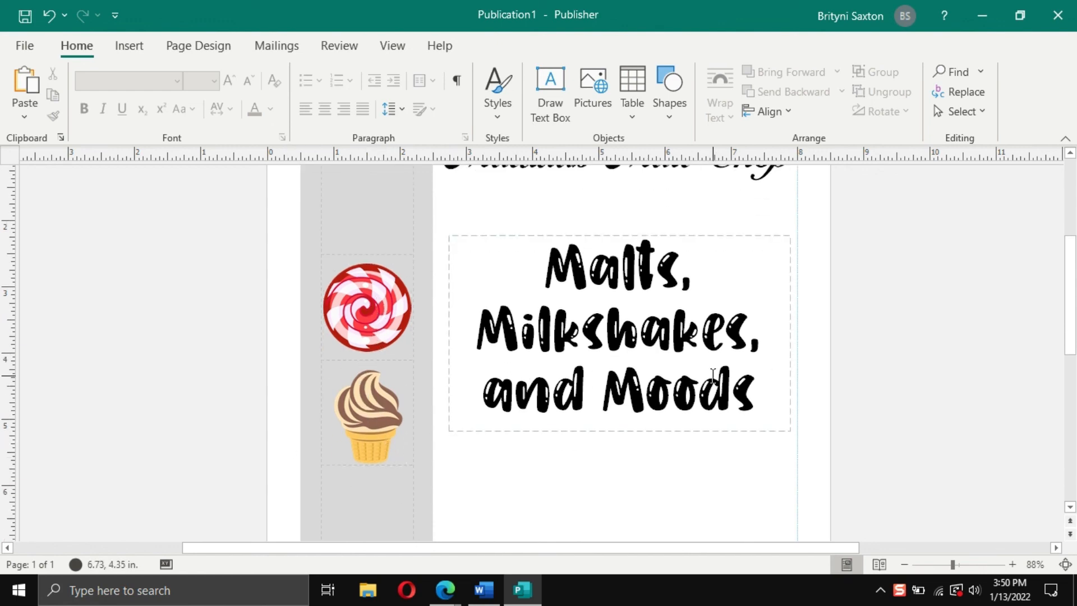
Review the whole flyer, from the title and tagline through the side-bar pictures to the social media table at the page's foot
{"action": "scroll", "coordinate": [711, 379], "scroll_direction": "down", "scroll_amount": 4}
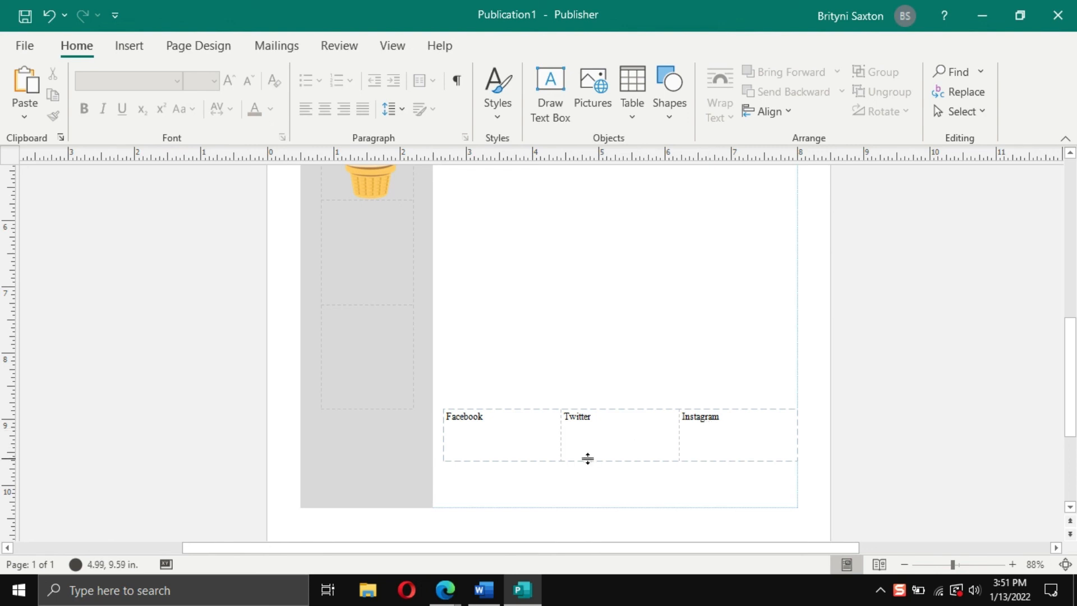
{"action": "scroll", "coordinate": [810, 394], "scroll_direction": "up", "scroll_amount": 2}
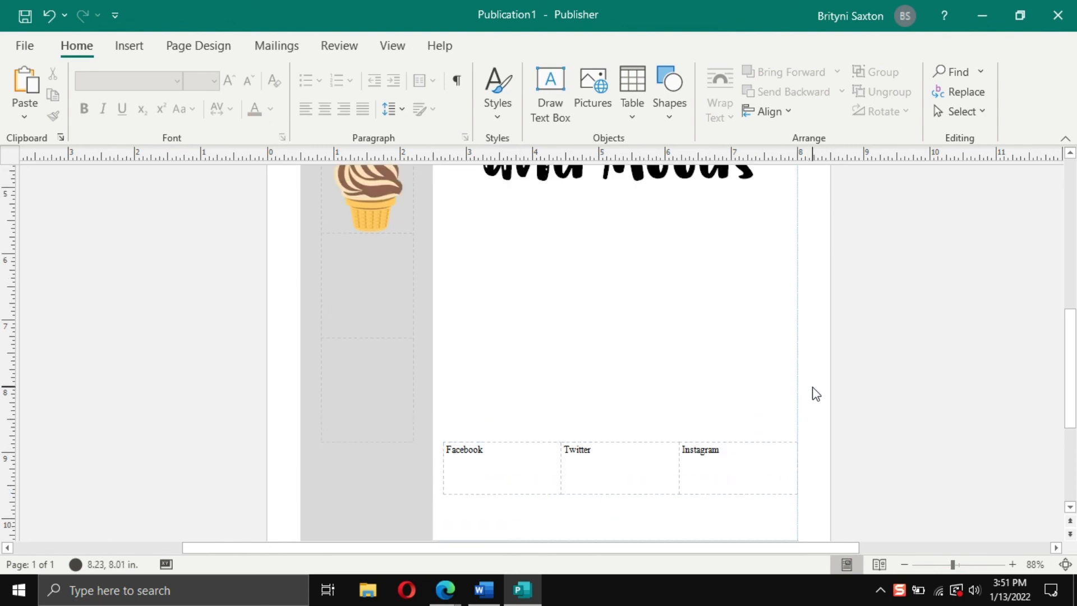
{"action": "scroll", "coordinate": [816, 394], "scroll_direction": "up", "scroll_amount": 1}
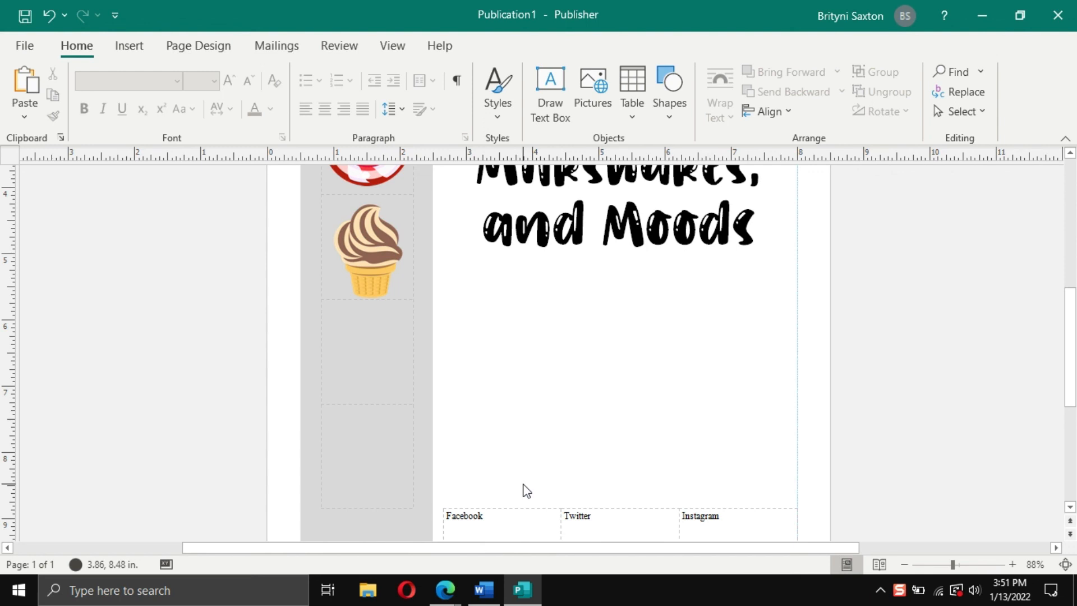
{"action": "scroll", "coordinate": [526, 491], "scroll_direction": "up", "scroll_amount": 8}
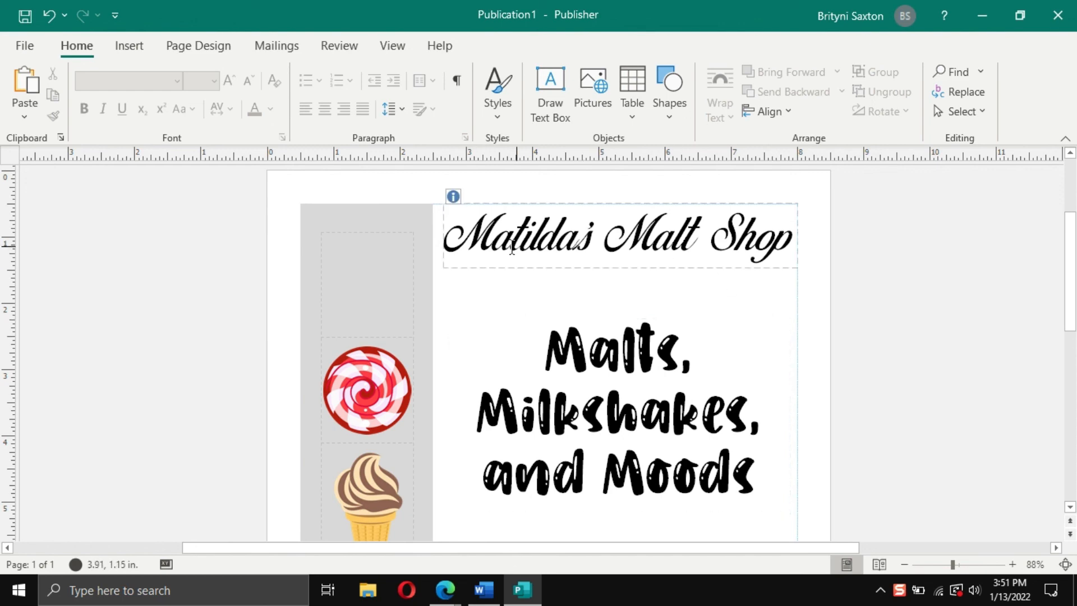
{"action": "scroll", "coordinate": [657, 406], "scroll_direction": "down", "scroll_amount": 1}
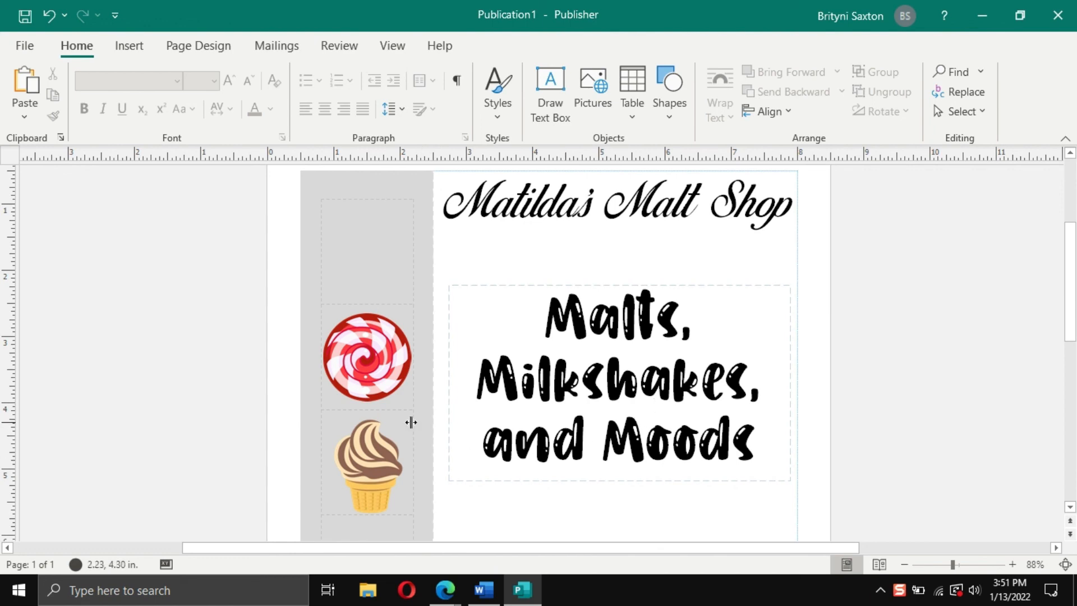
{"action": "scroll", "coordinate": [393, 423], "scroll_direction": "down", "scroll_amount": 7}
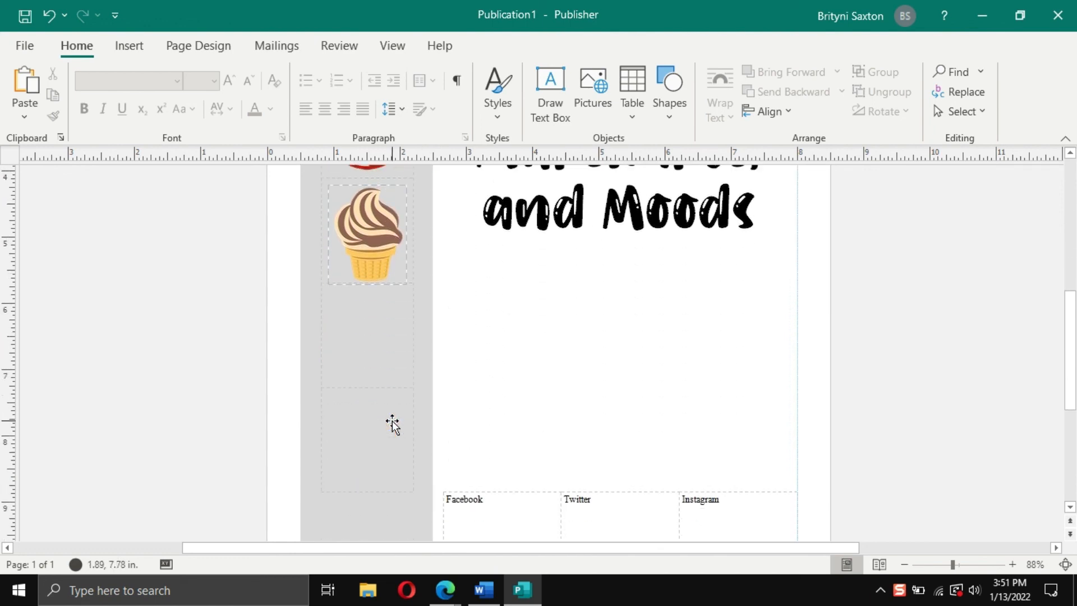
{"action": "scroll", "coordinate": [393, 423], "scroll_direction": "down", "scroll_amount": 1}
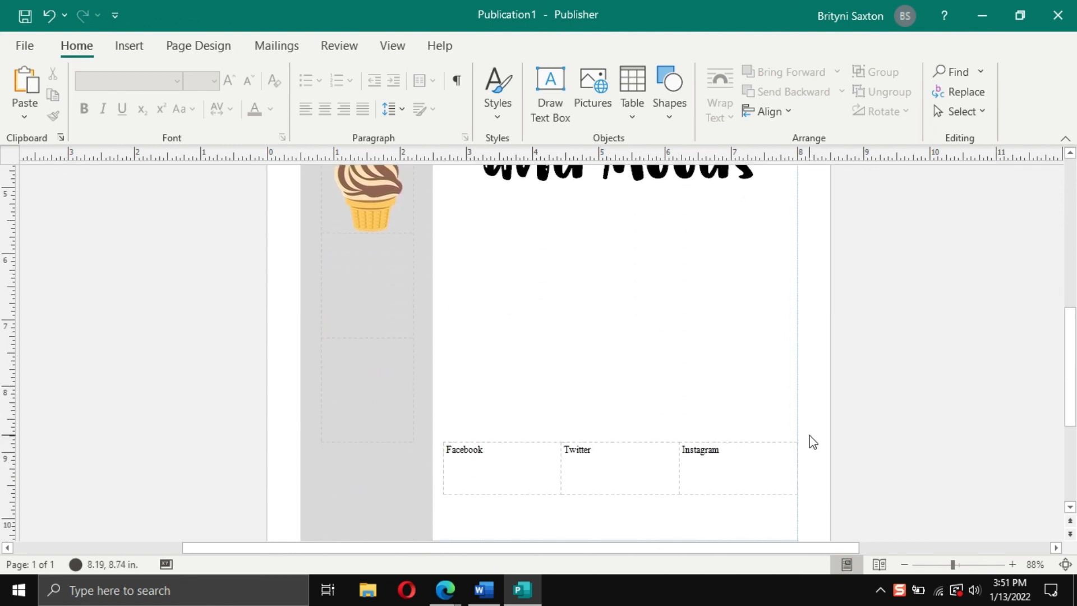
{"action": "scroll", "coordinate": [812, 442], "scroll_direction": "up", "scroll_amount": 2}
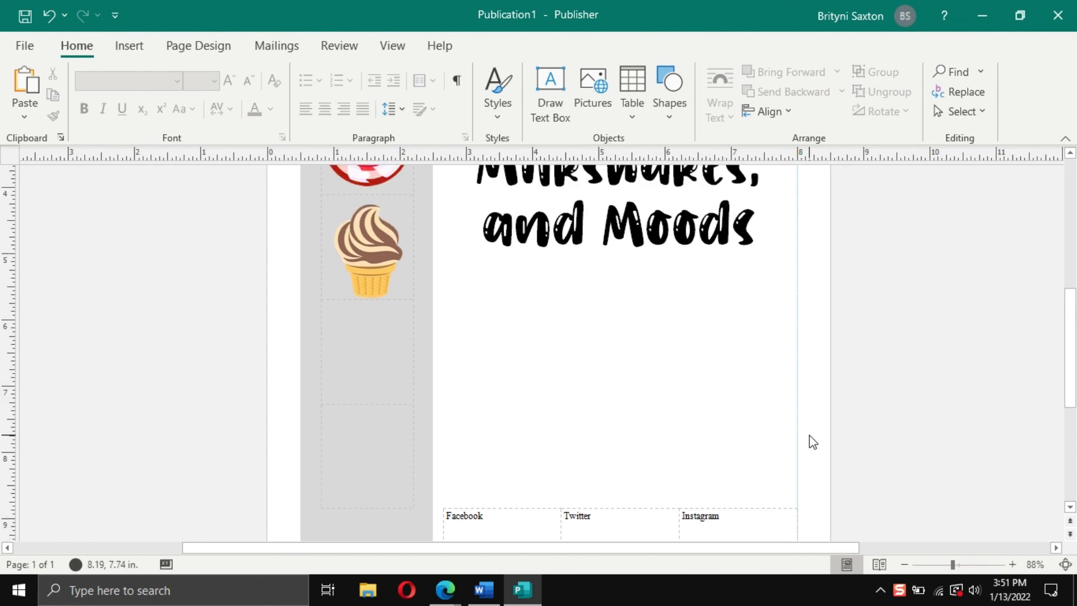
{"action": "scroll", "coordinate": [813, 442], "scroll_direction": "up", "scroll_amount": 7}
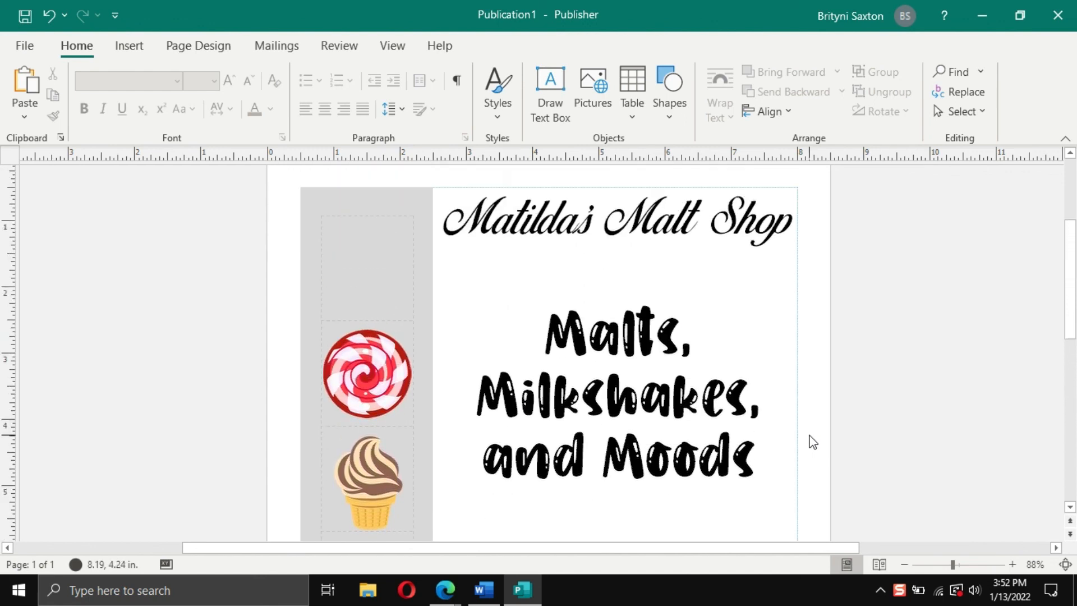